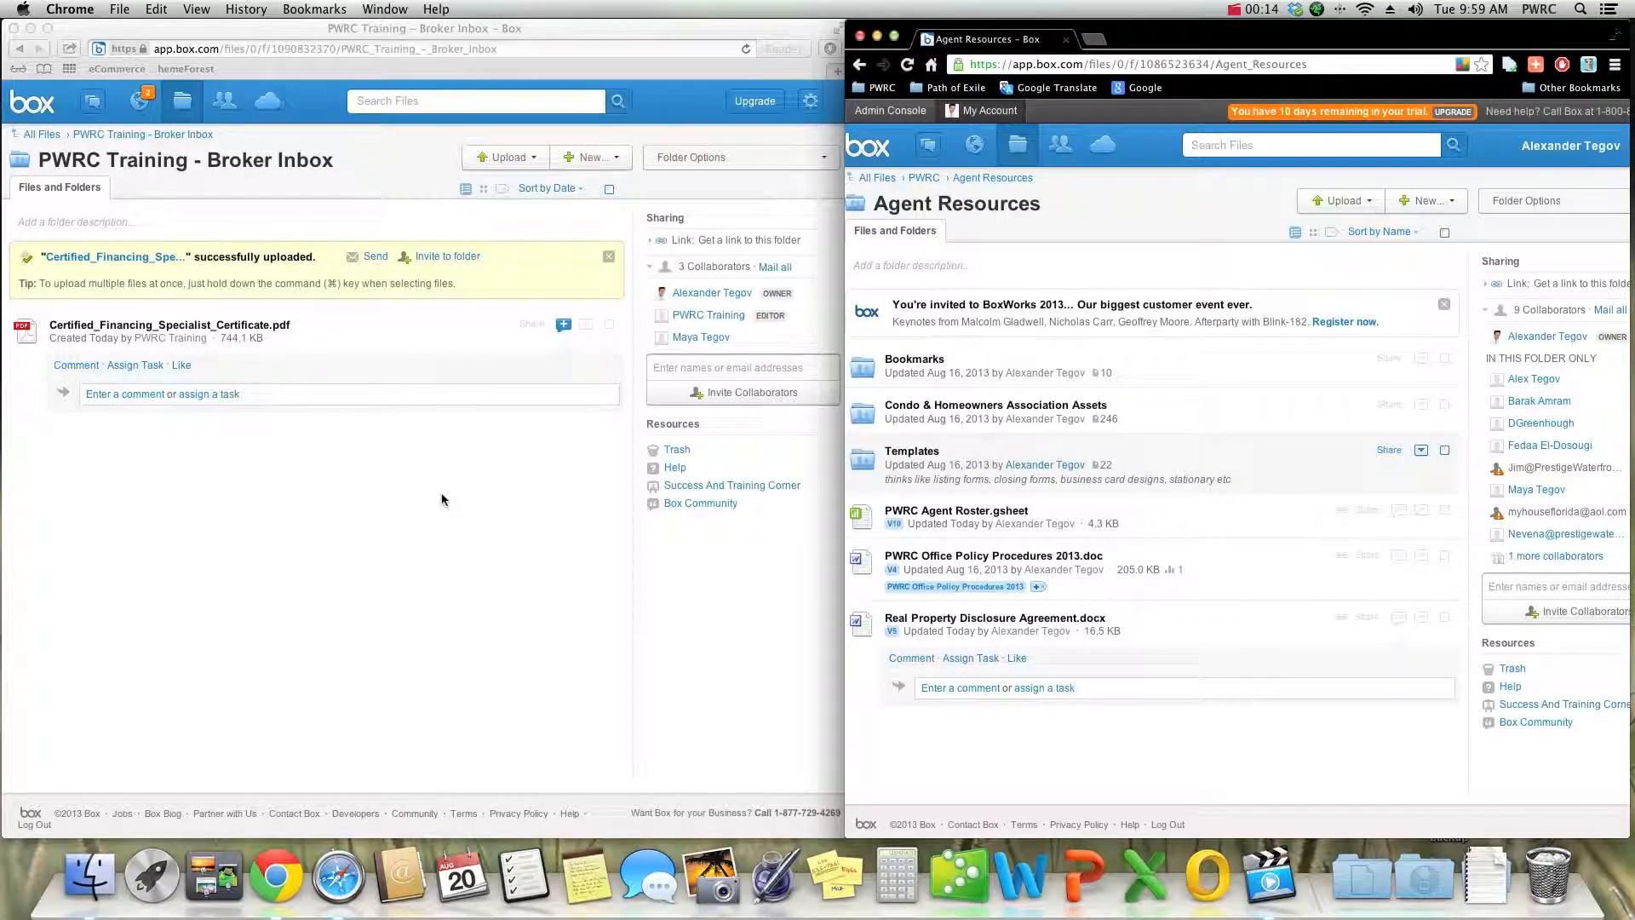
- Go to the training account's full file list and open the PWRC Training - Broker Inbox folder
left_click(441, 499)
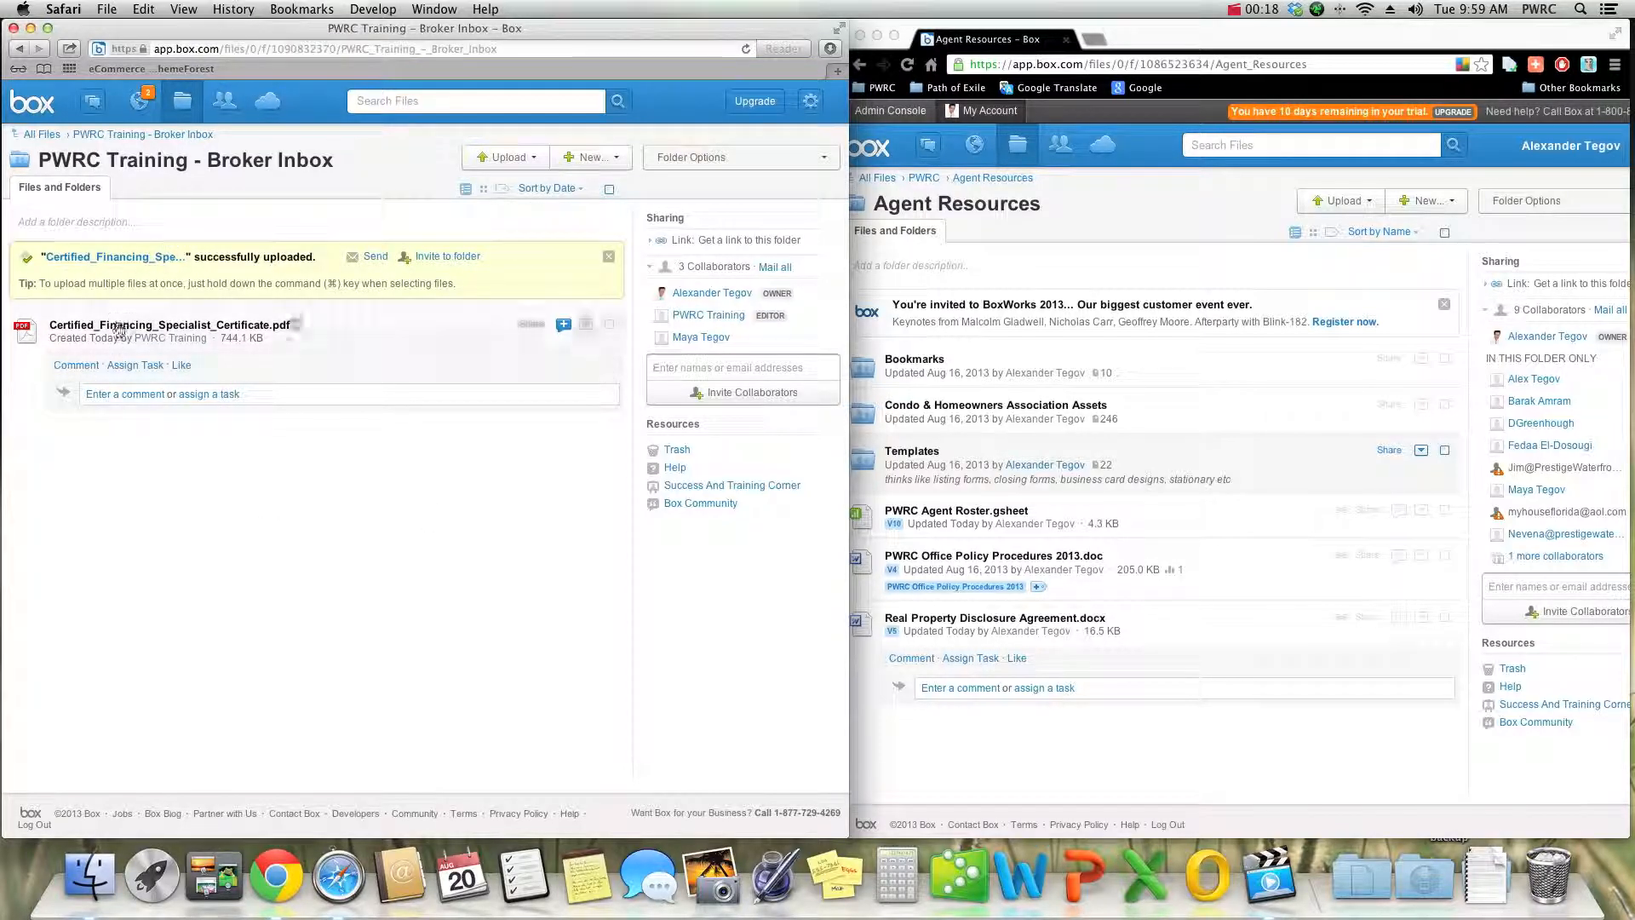
left_click(46, 135)
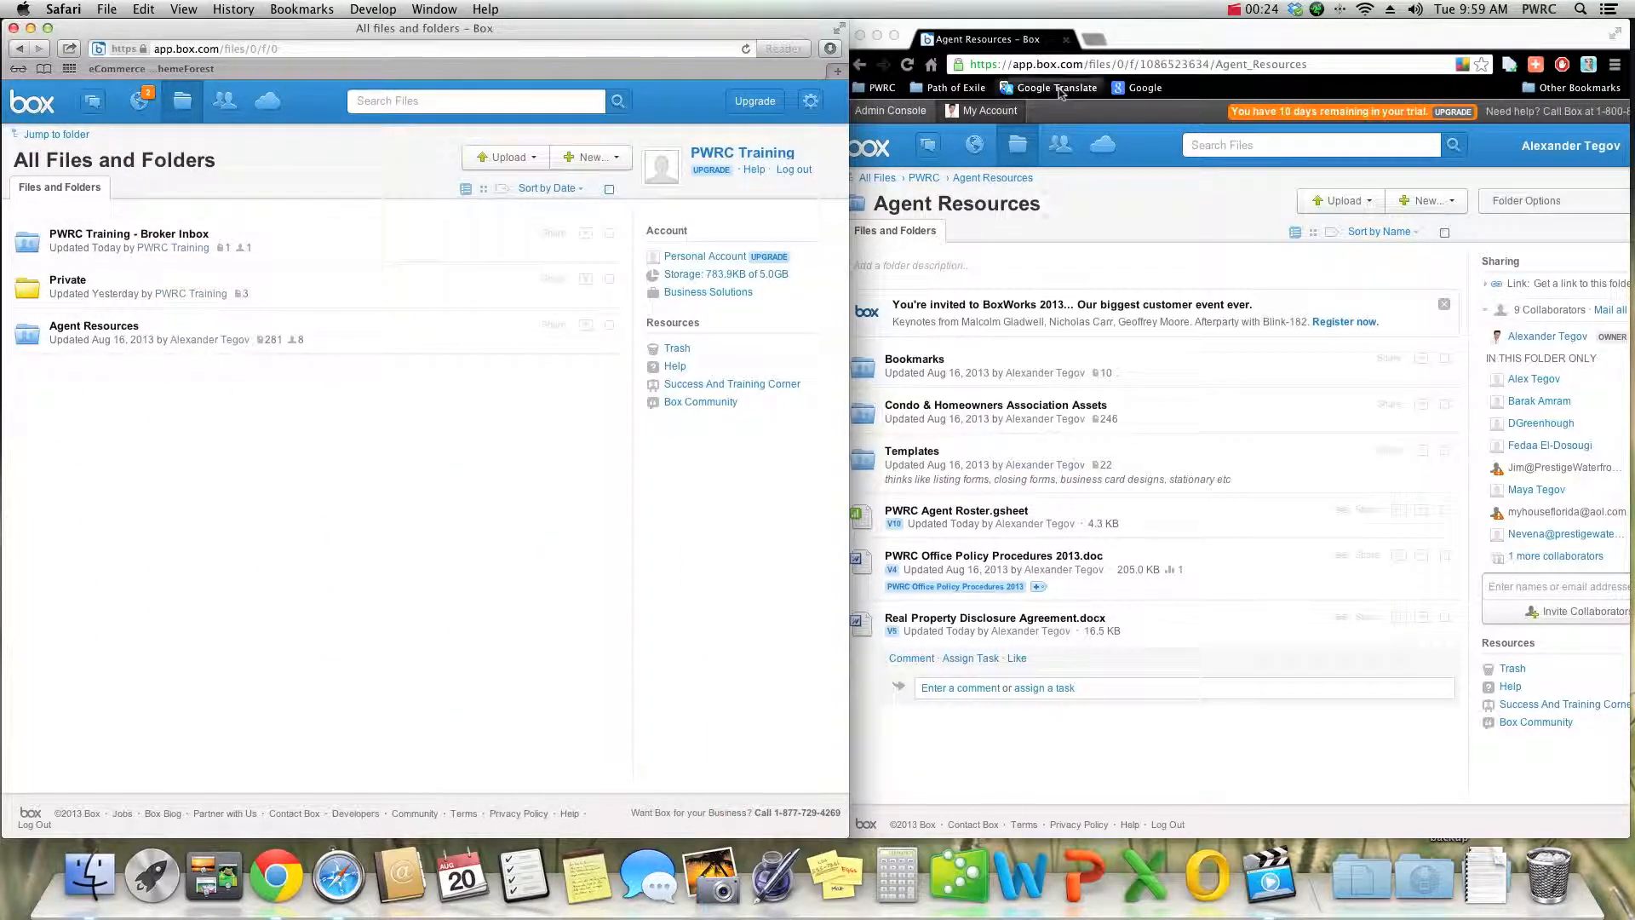
left_click(1111, 176)
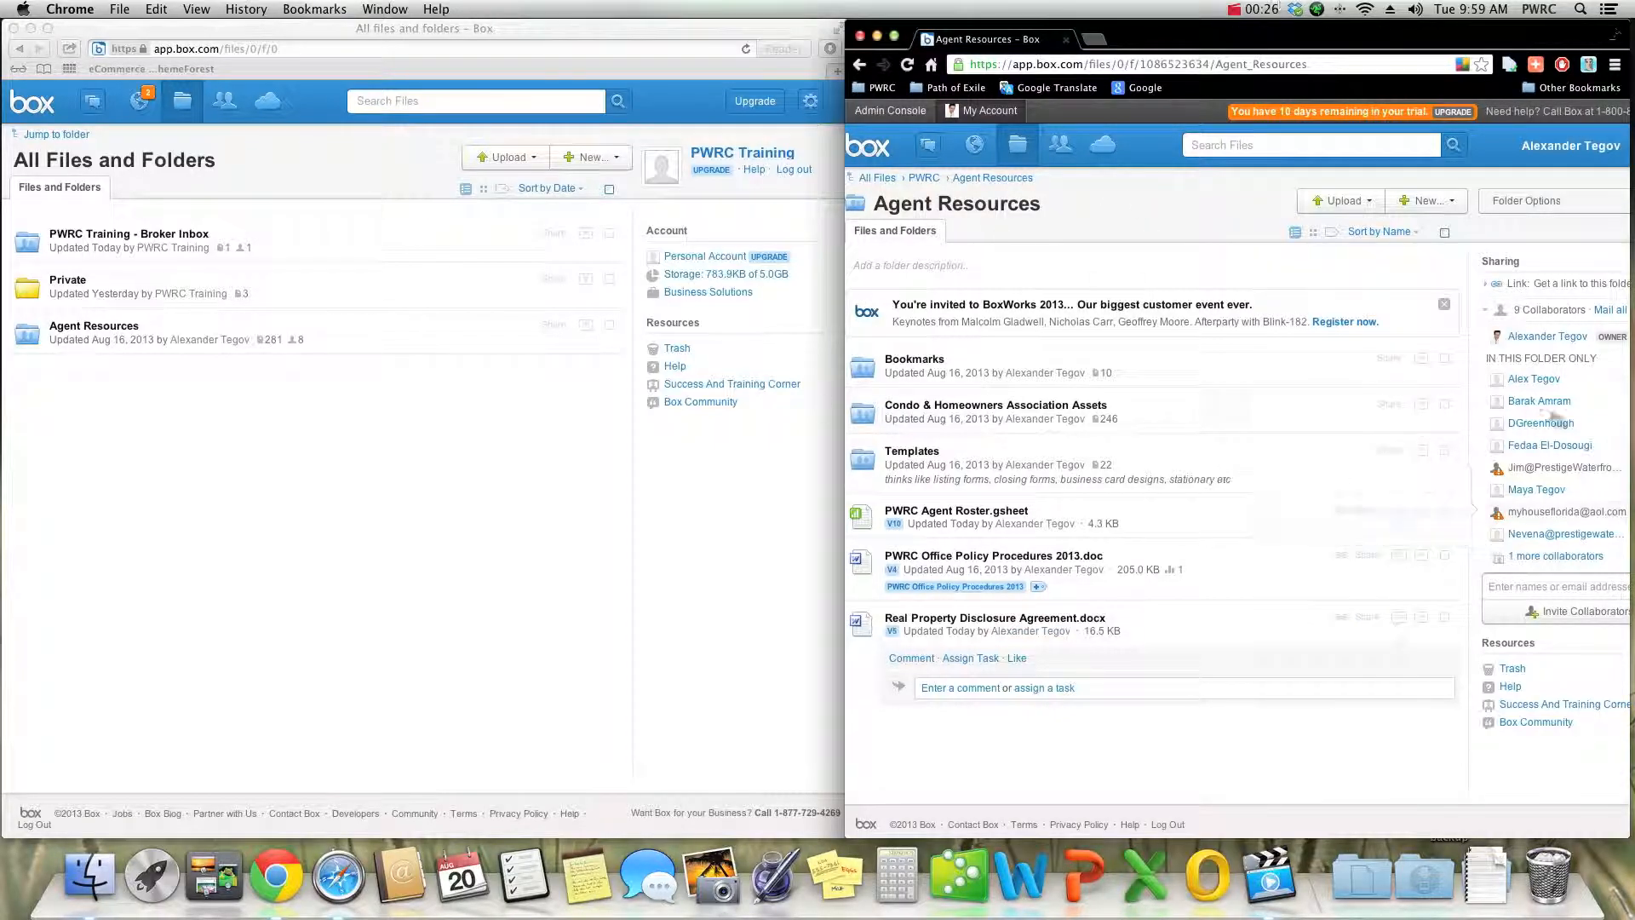
left_click(555, 484)
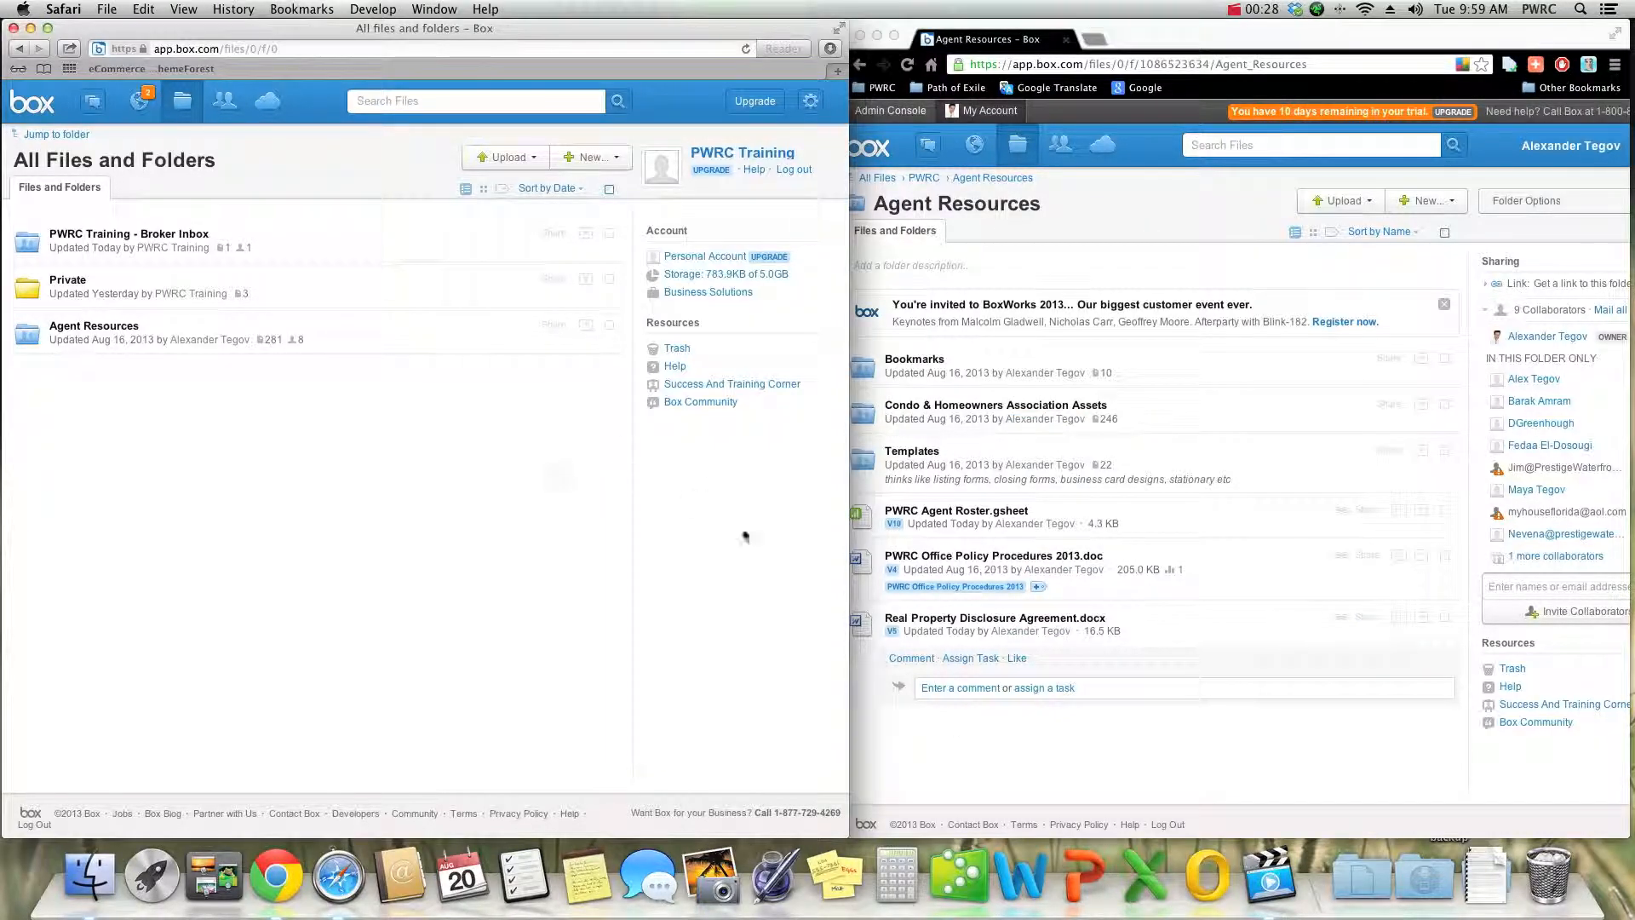
left_click(864, 692)
left_click(729, 620)
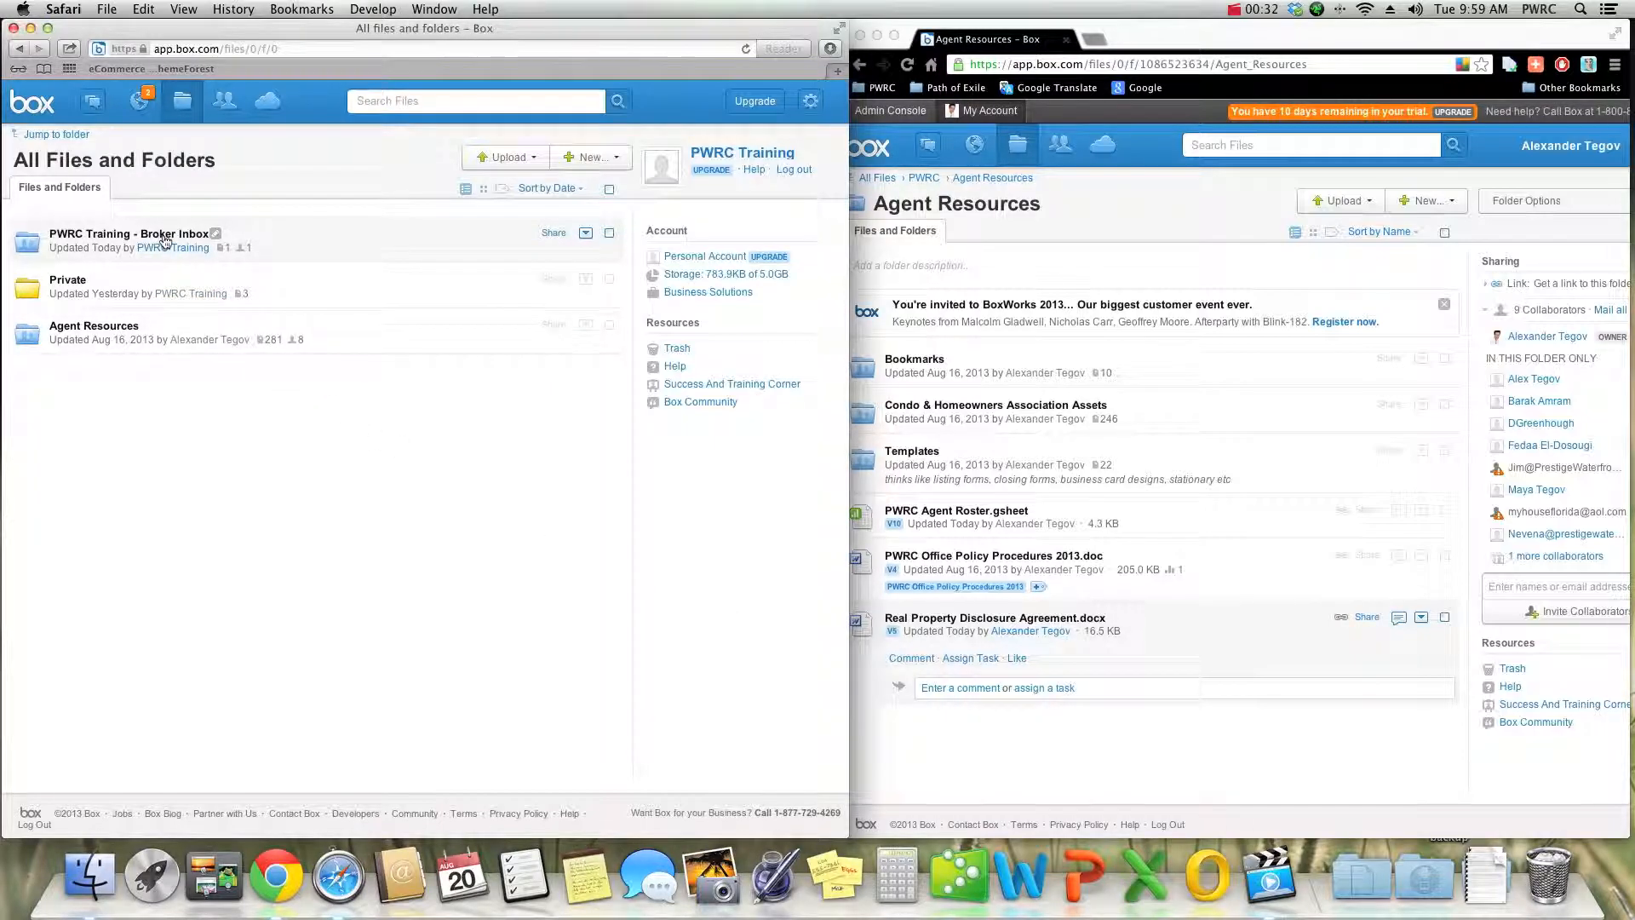
left_click(119, 237)
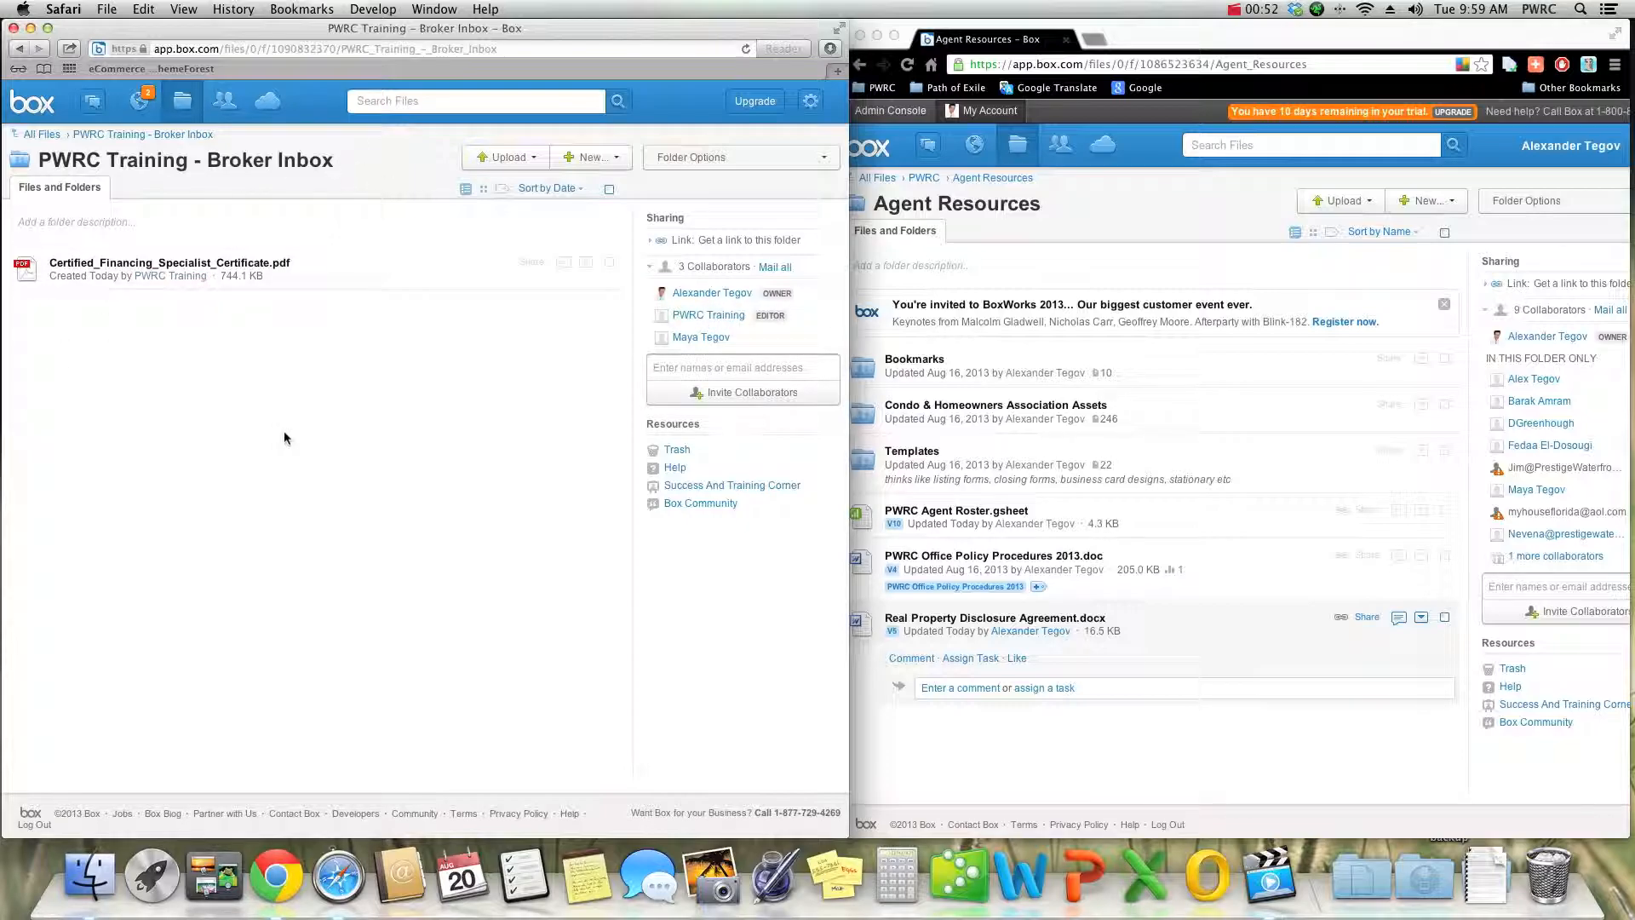
- Post the comment "test comment" on Certified_Financing_Specialist_Certificate.pdf
left_click(564, 264)
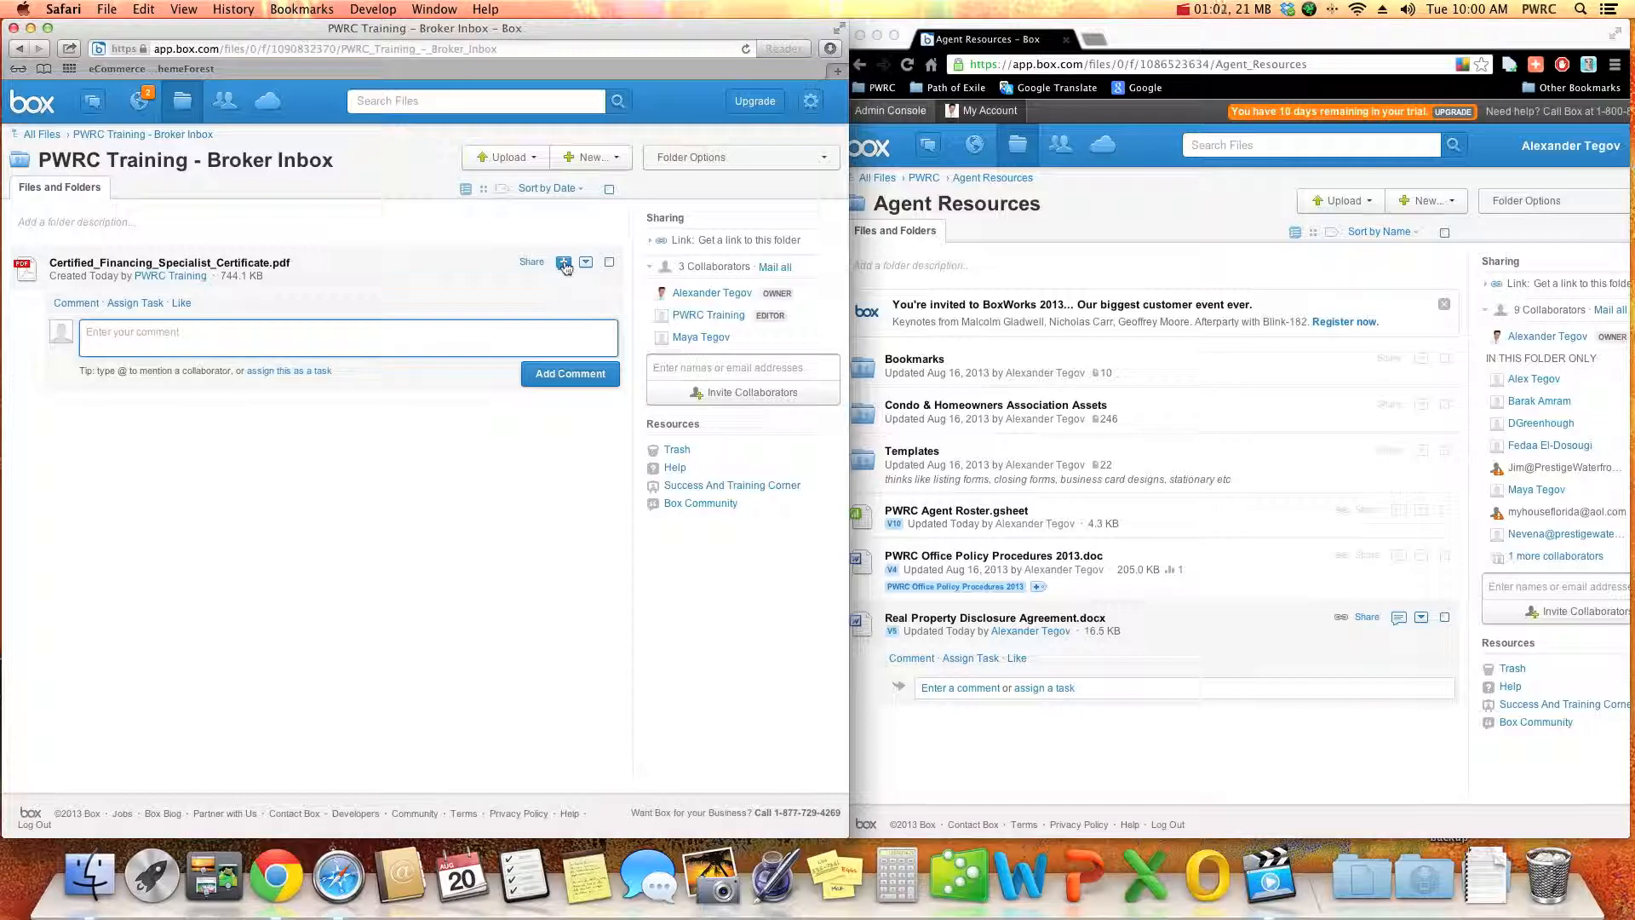
left_click(133, 350)
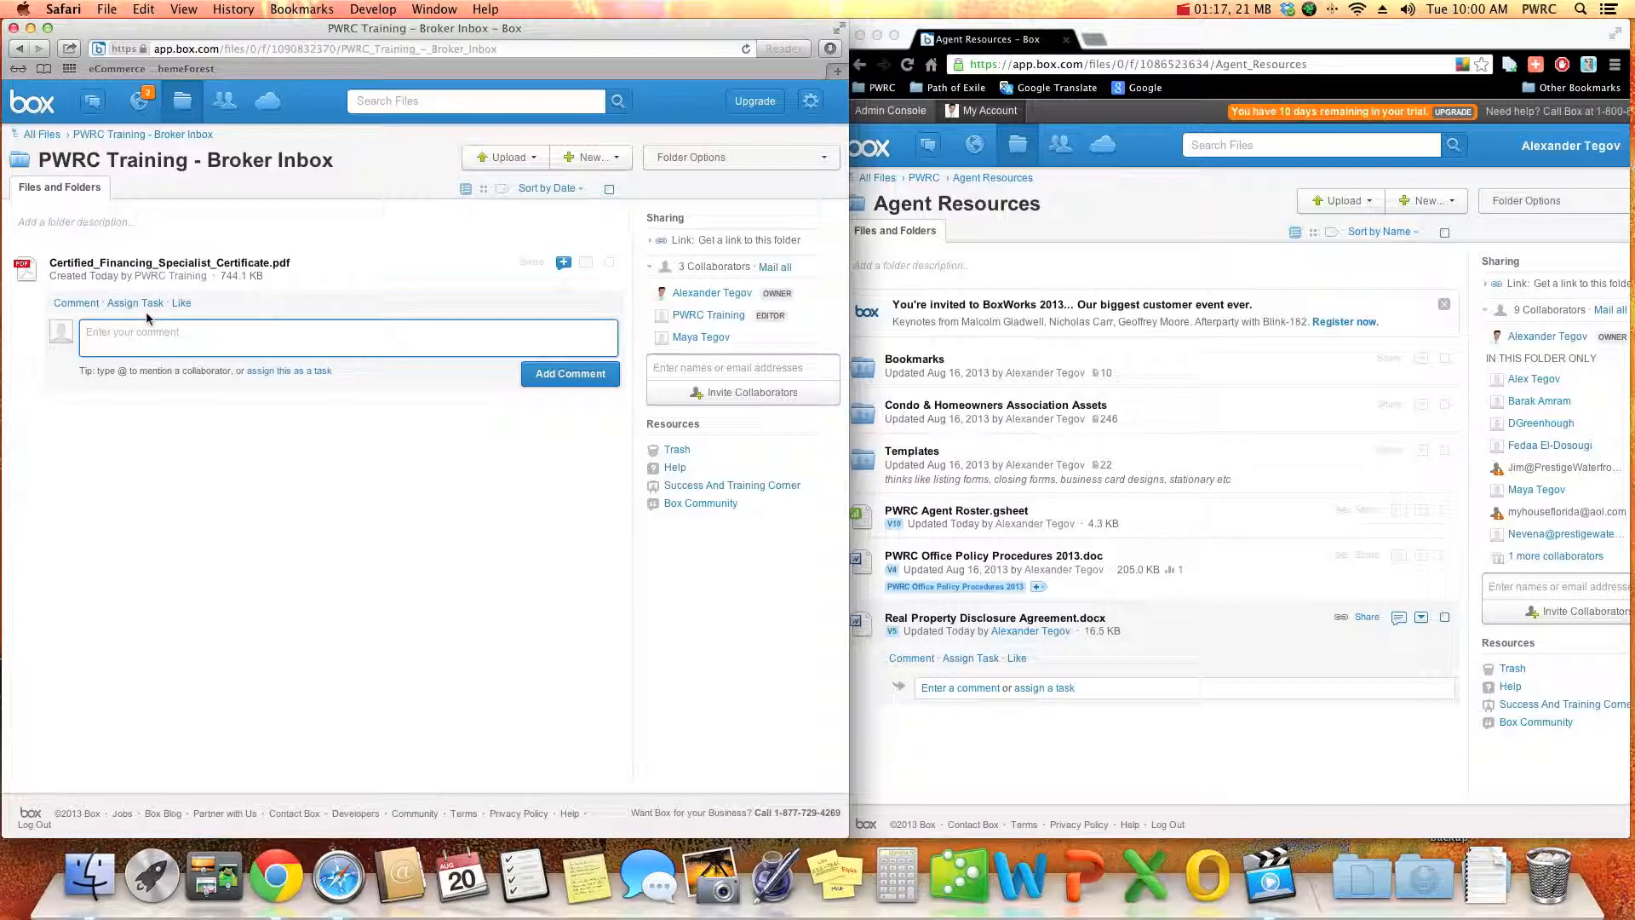
type("test commenc")
left_click(550, 382)
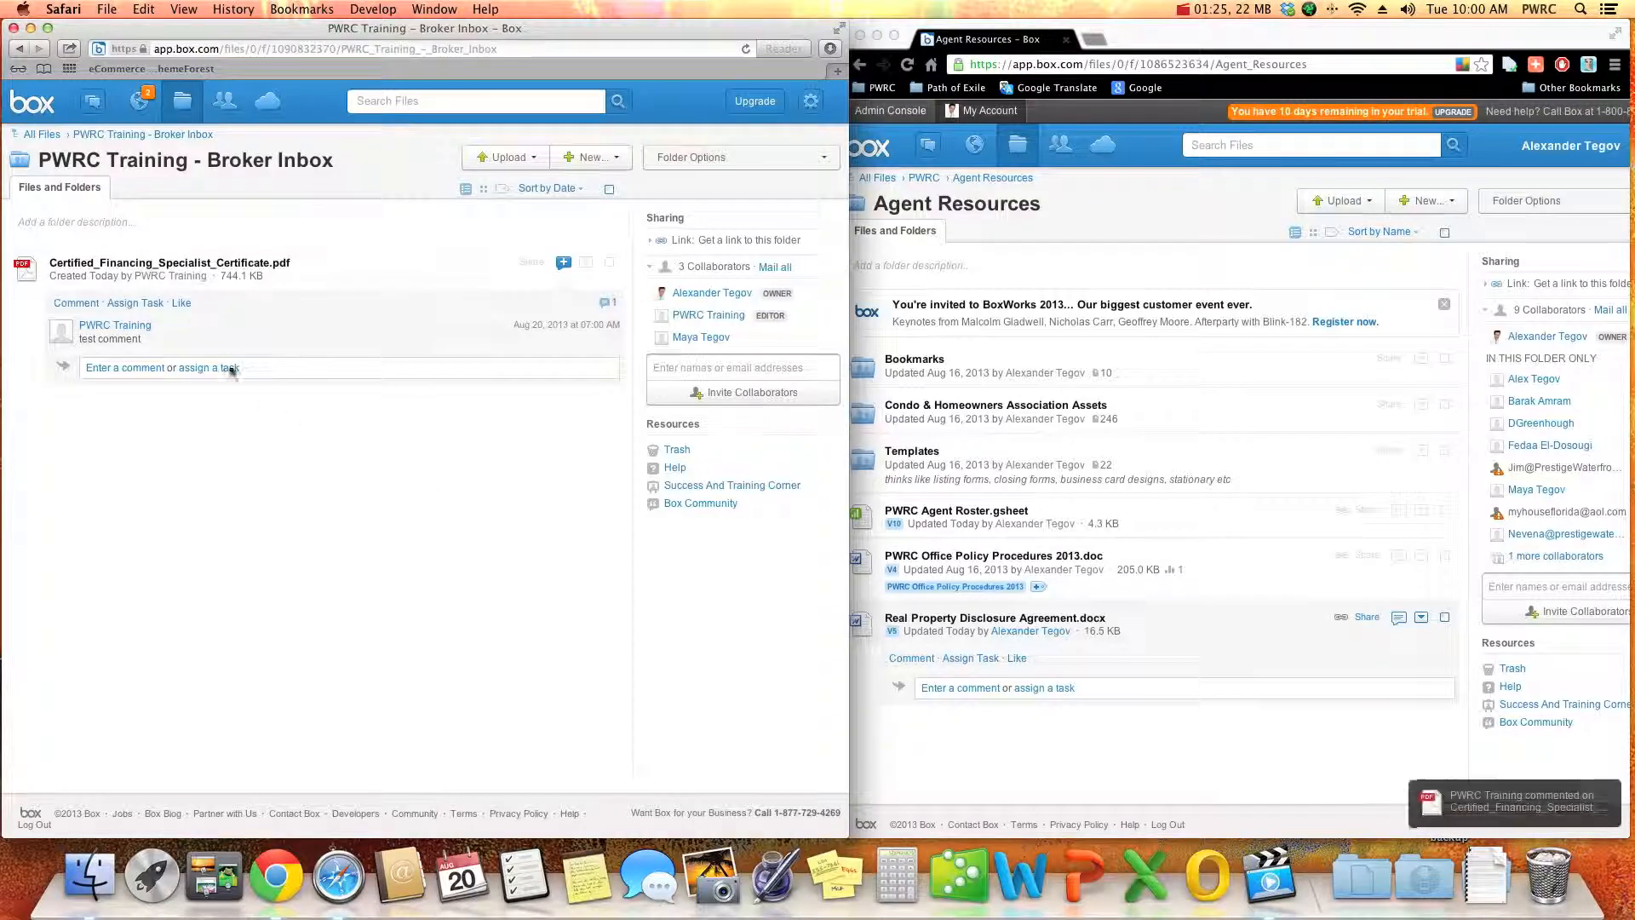
- In the broker's account in Chrome, open the PWRC Training - Broker Inbox folder inside PWRC's Inbox
left_click(1005, 773)
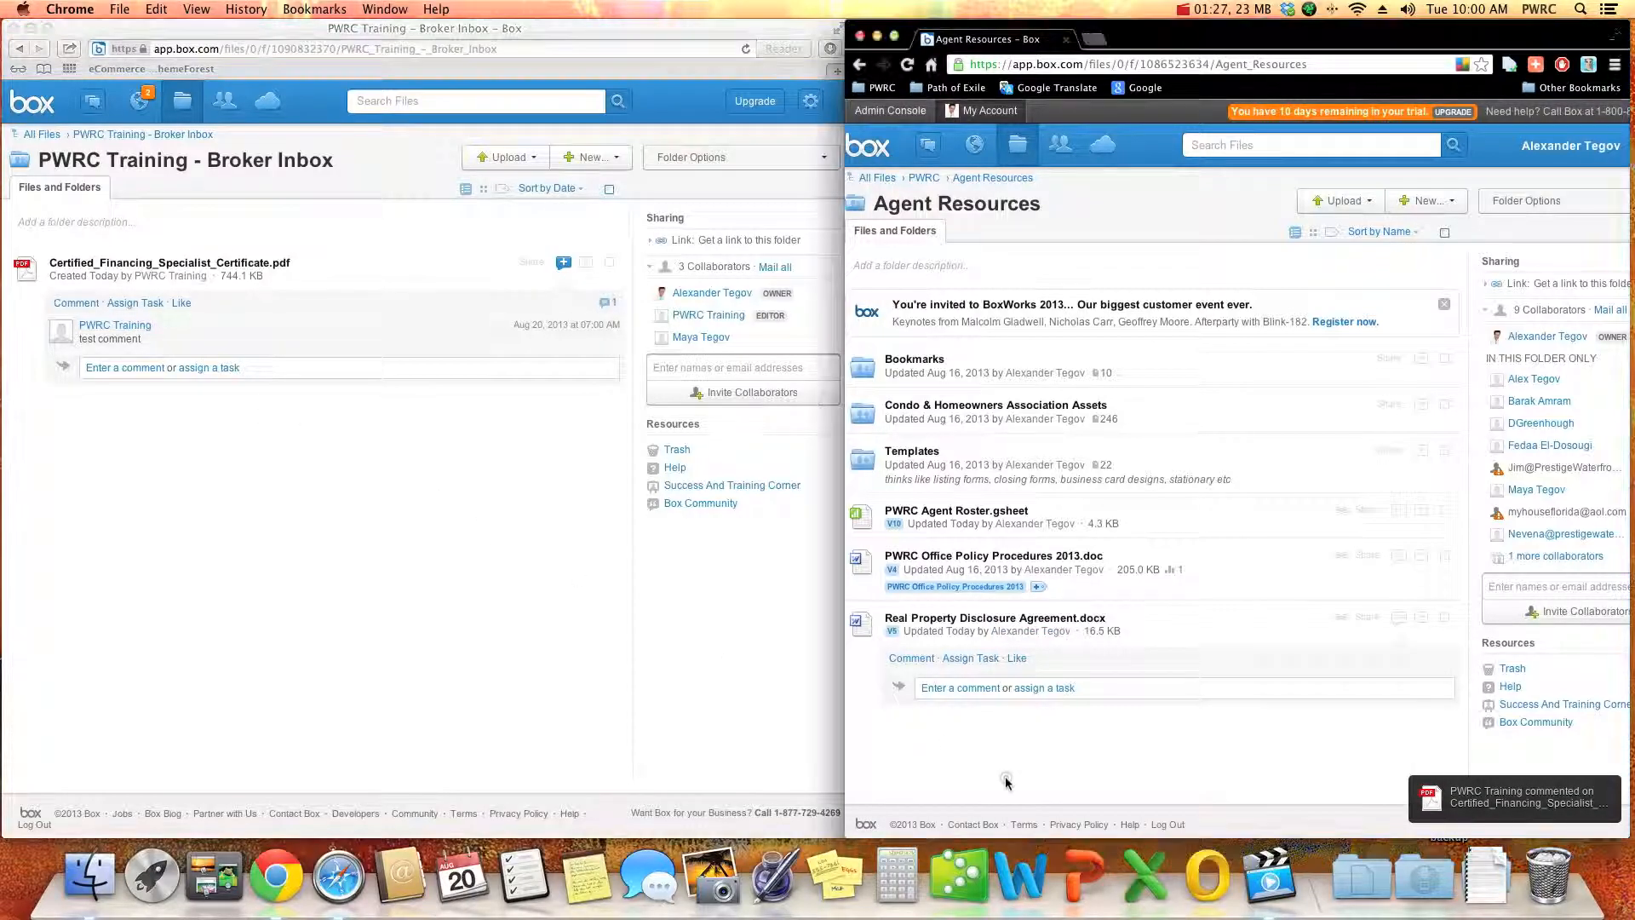
left_click(924, 177)
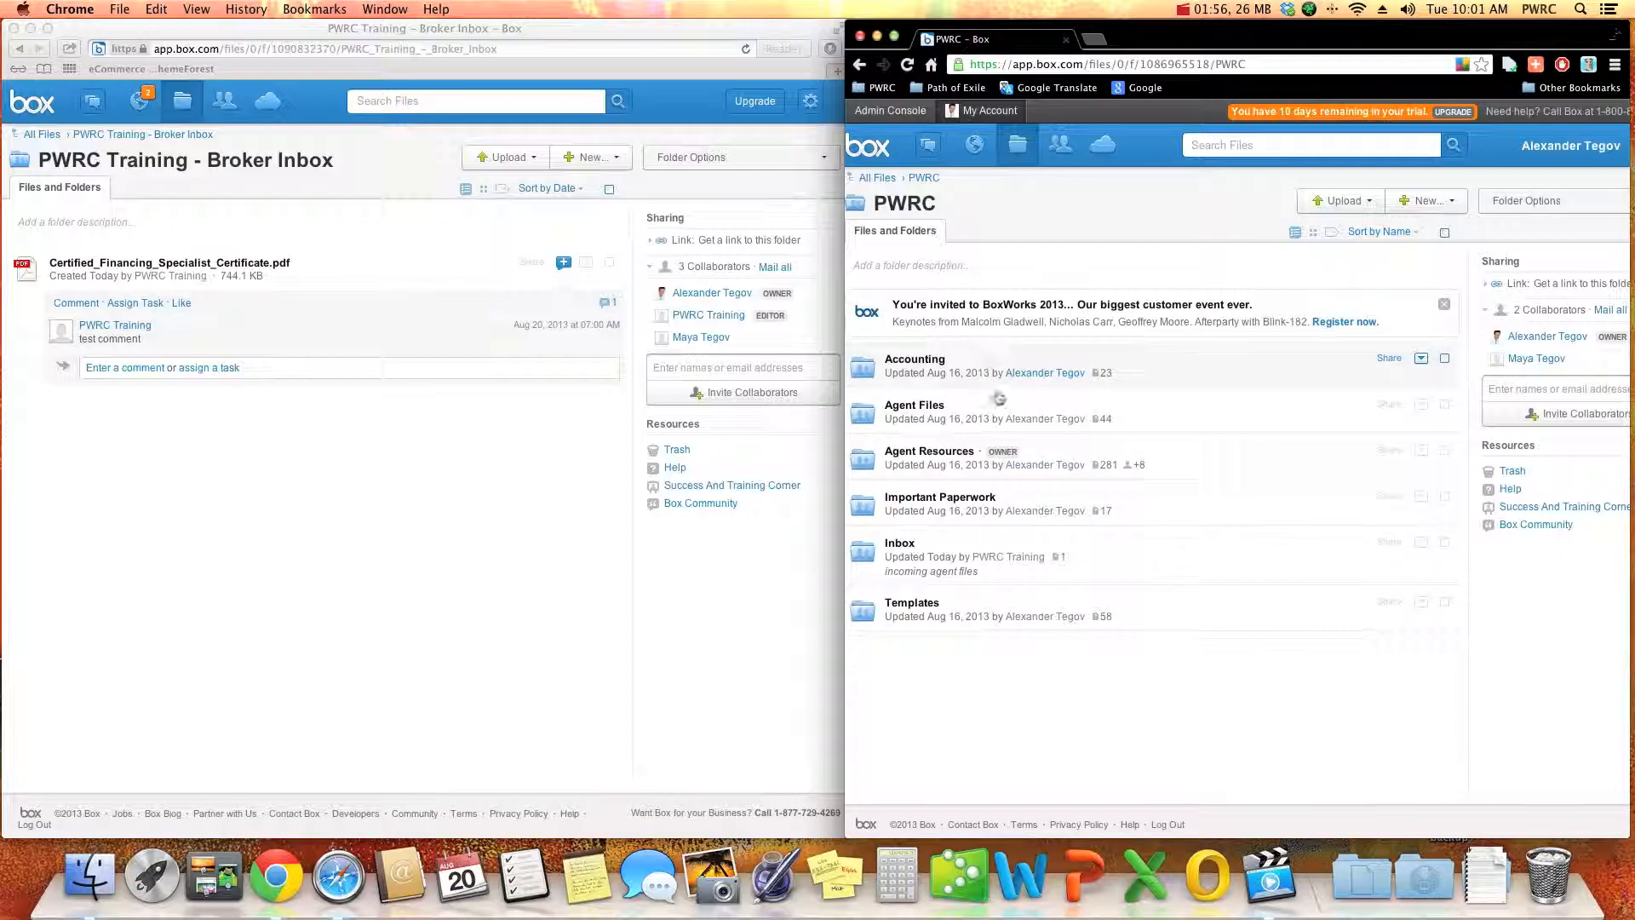
left_click(1096, 552)
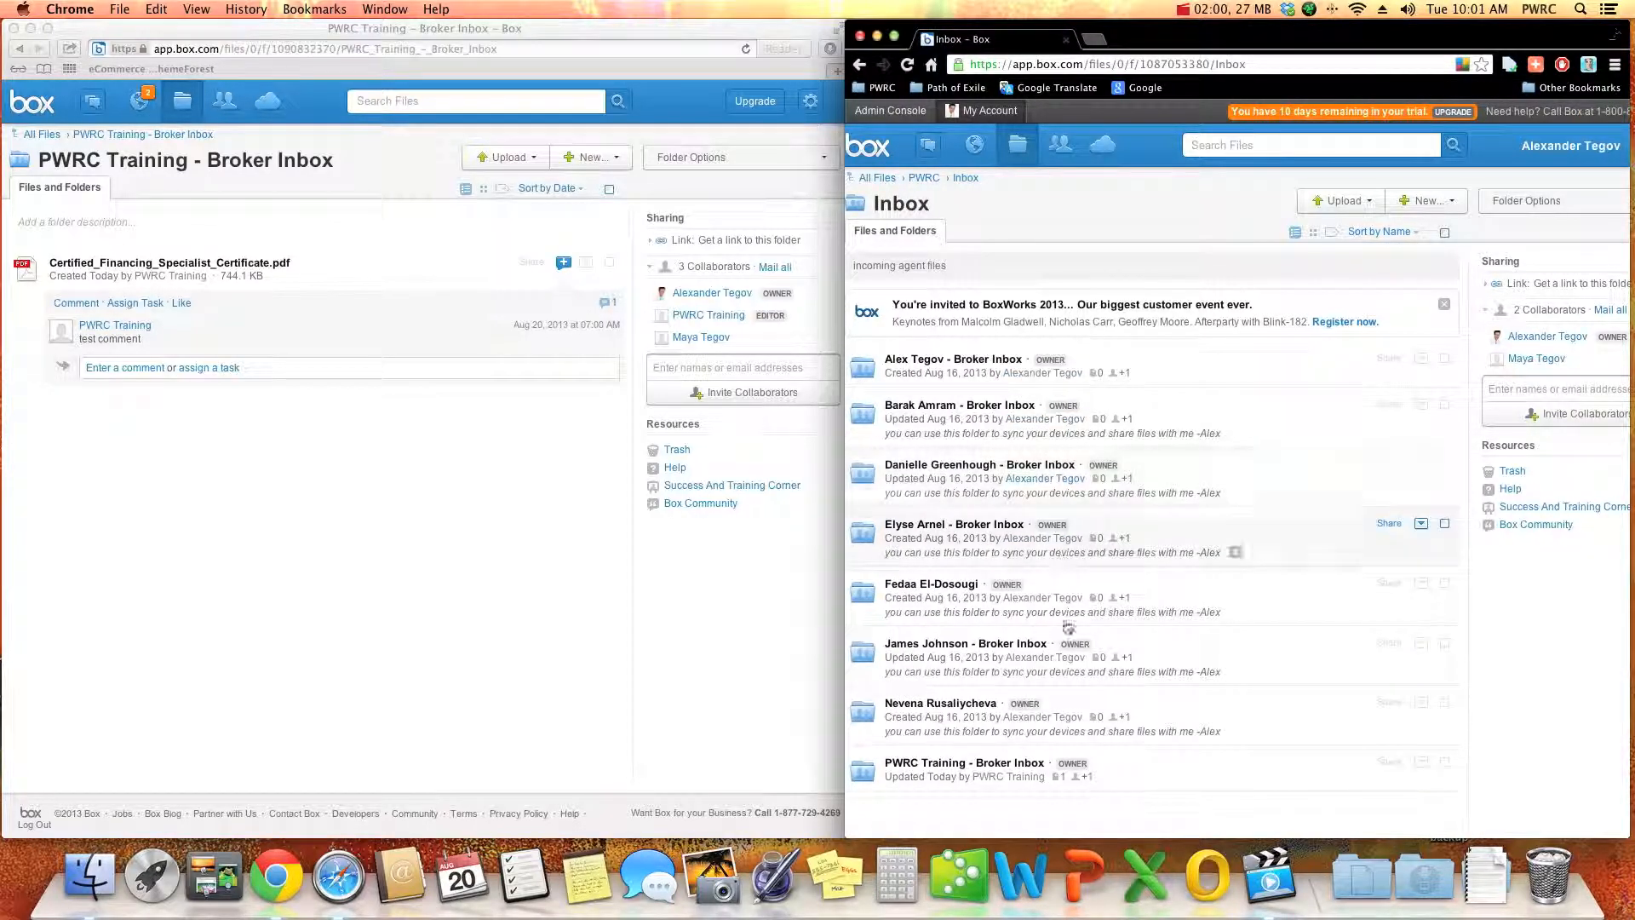
left_click(1168, 775)
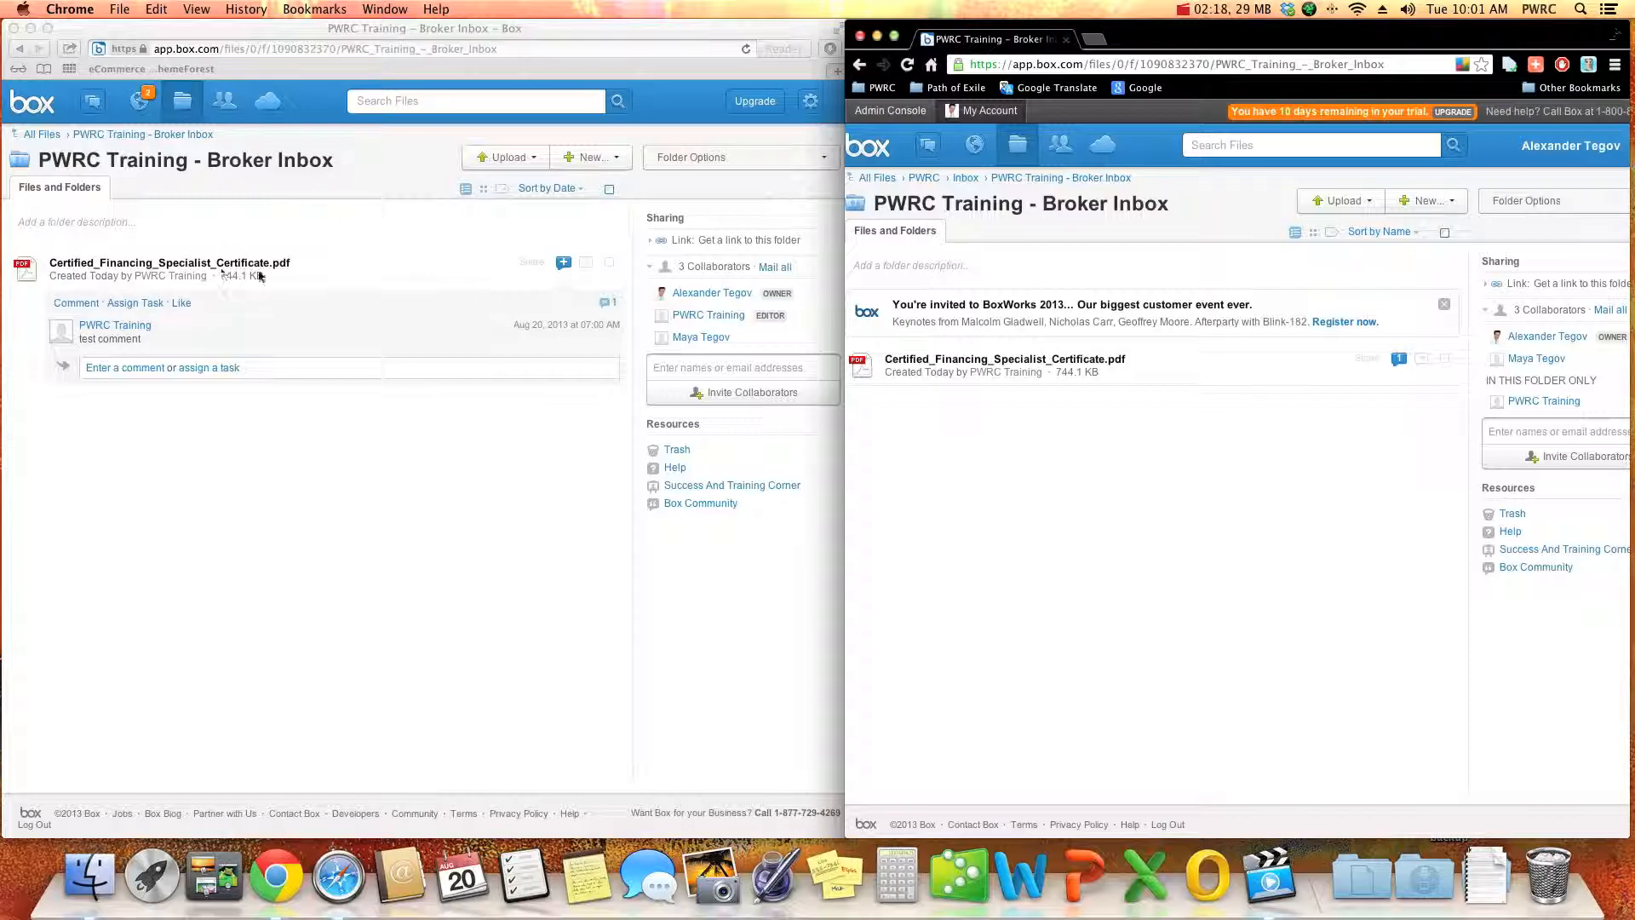
- Back in the training account in Safari, start a task on the certificate PDF described as "Deal closed please review and disburse"
left_click(340, 259)
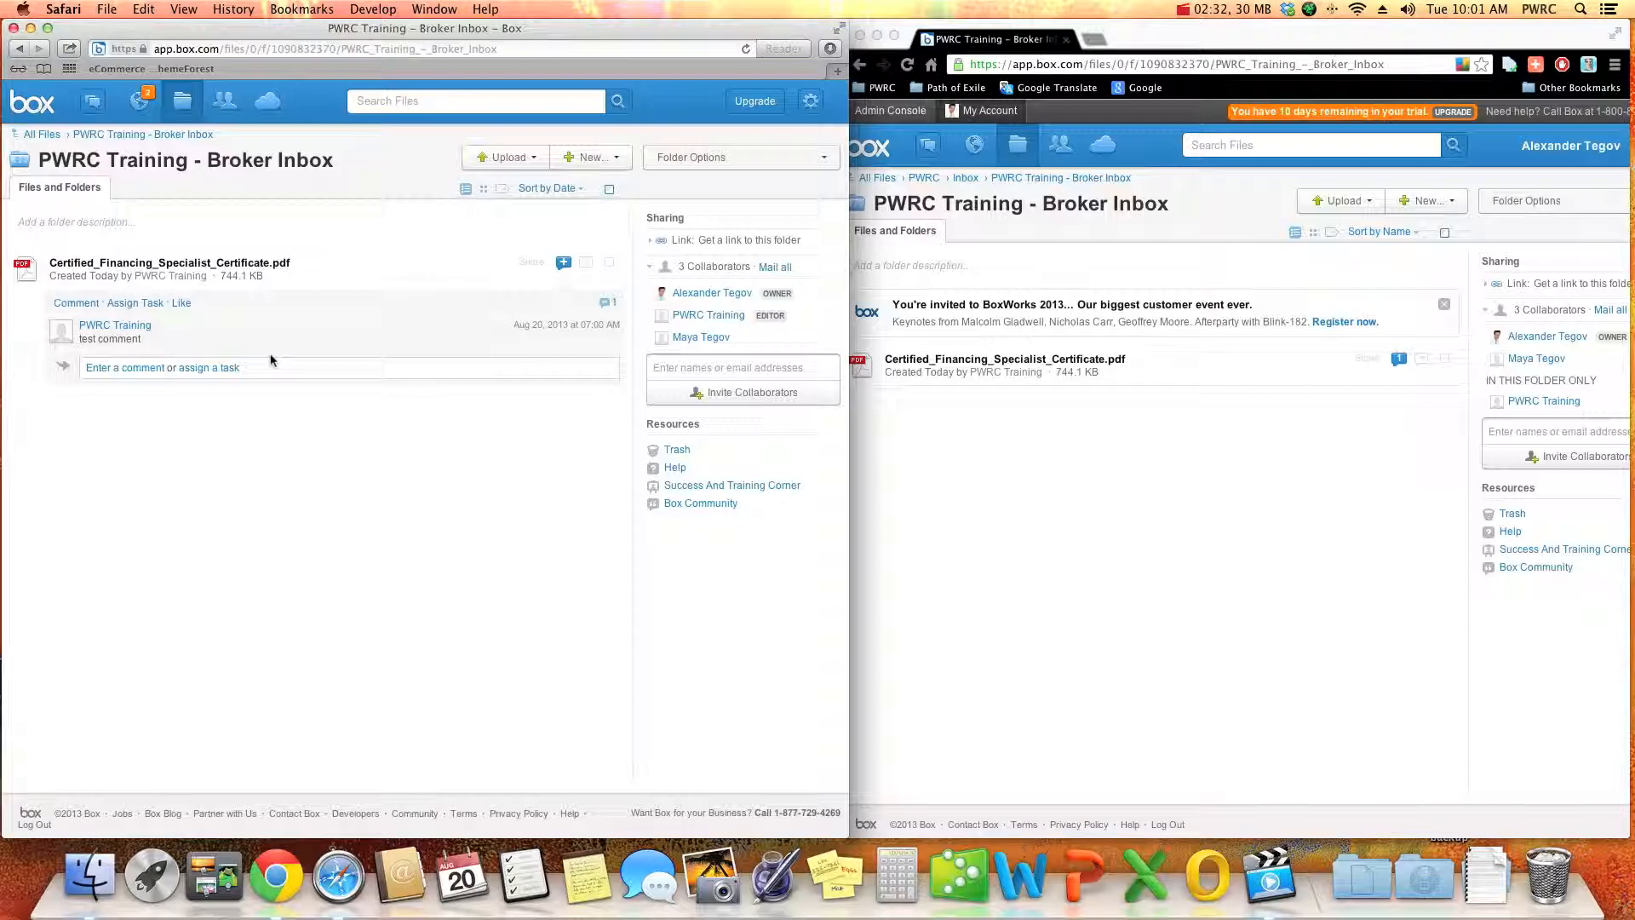
left_click(135, 303)
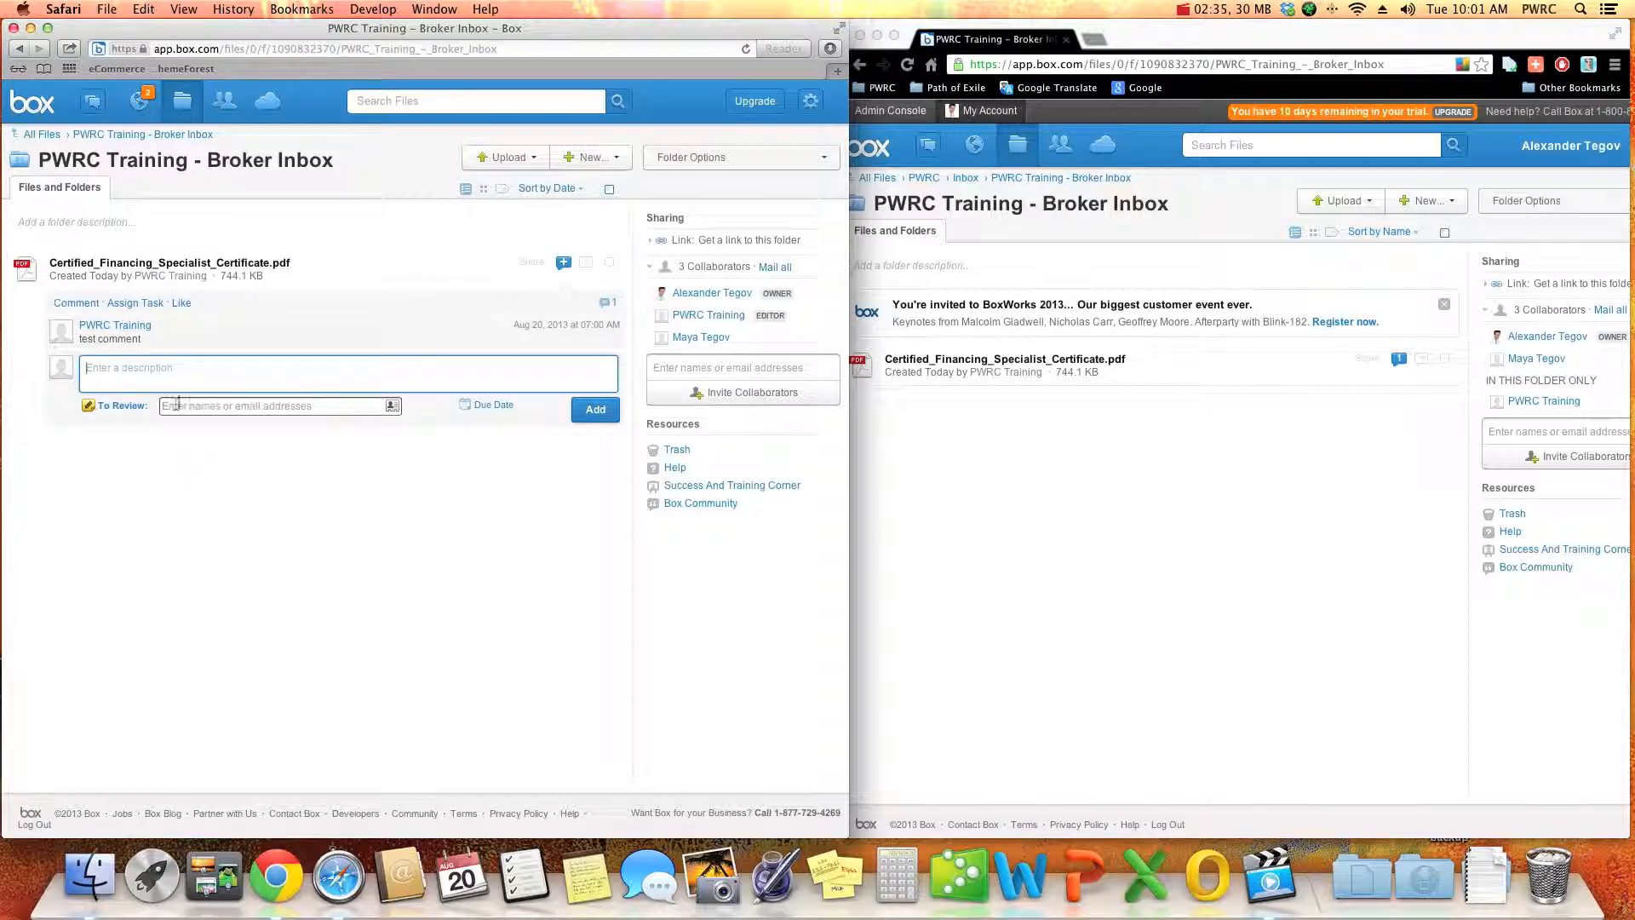
left_click(150, 470)
left_click(130, 387)
type("Deal closed please revi")
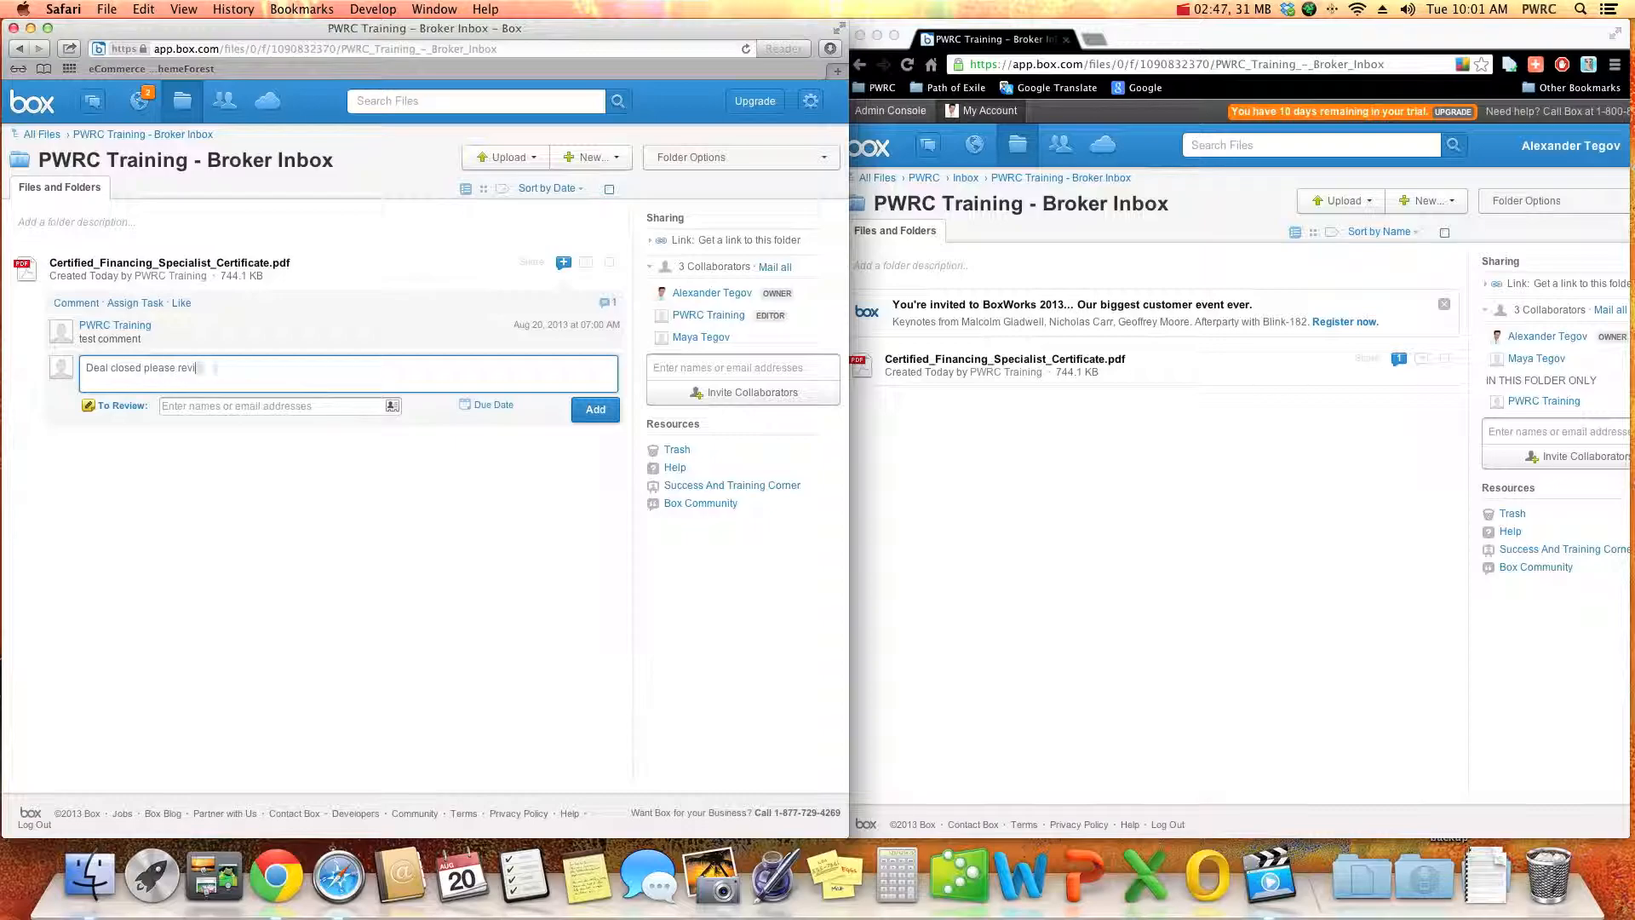
type("ew and disburse")
- Set the task's type to To Review and assign it to the folder owner
left_click(136, 408)
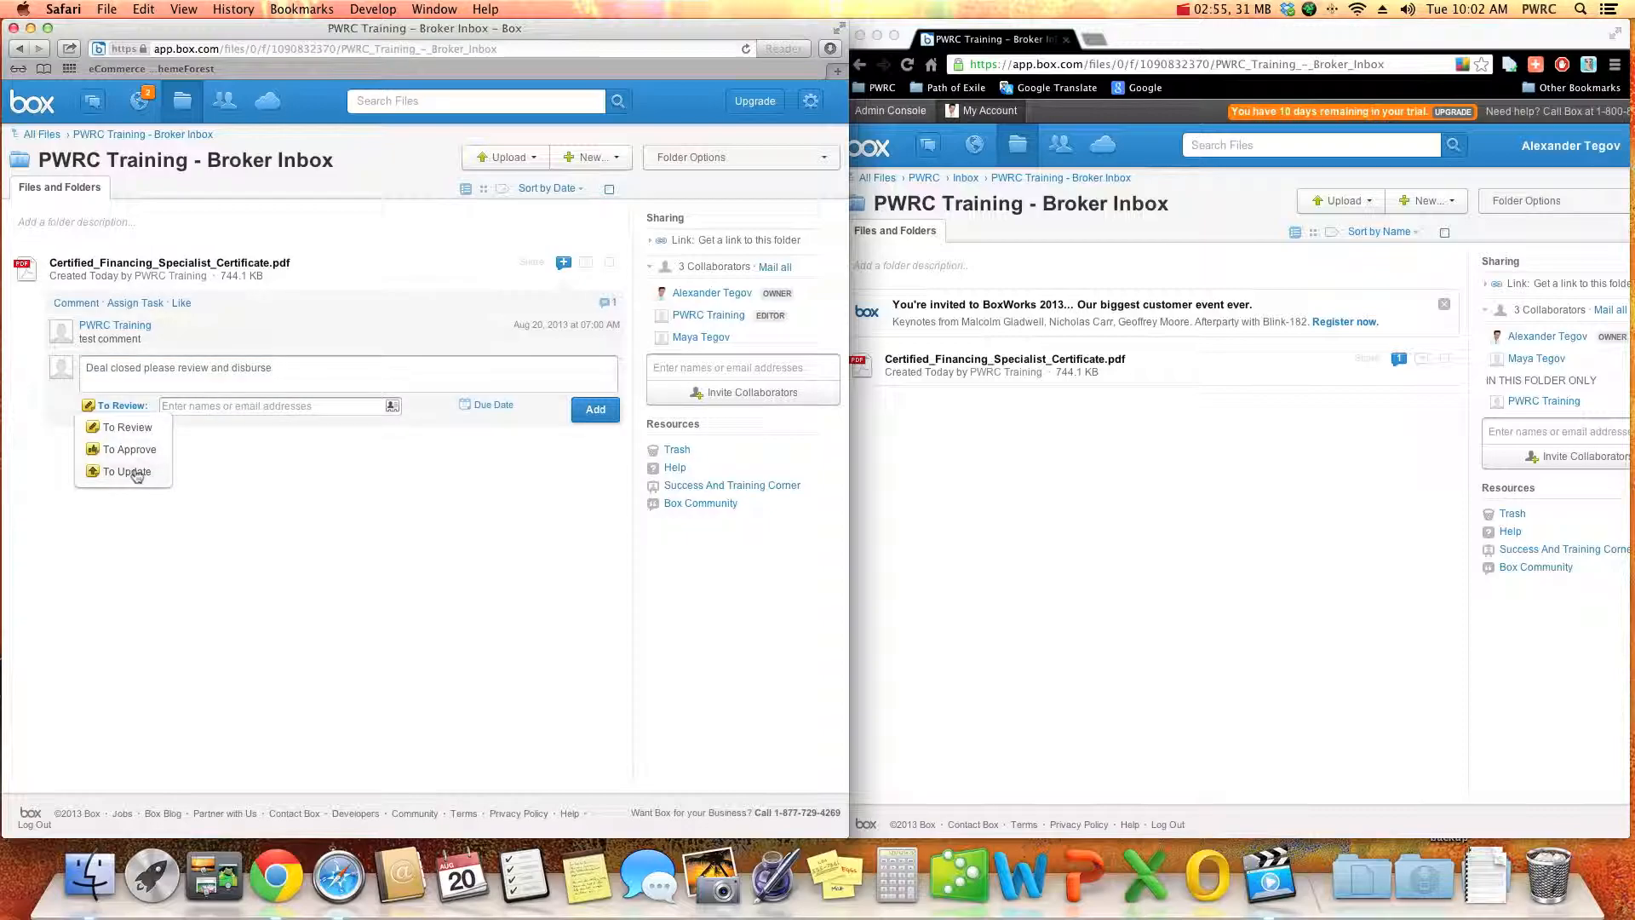
left_click(136, 427)
left_click(364, 378)
left_click(216, 588)
left_click(186, 381)
left_click(203, 411)
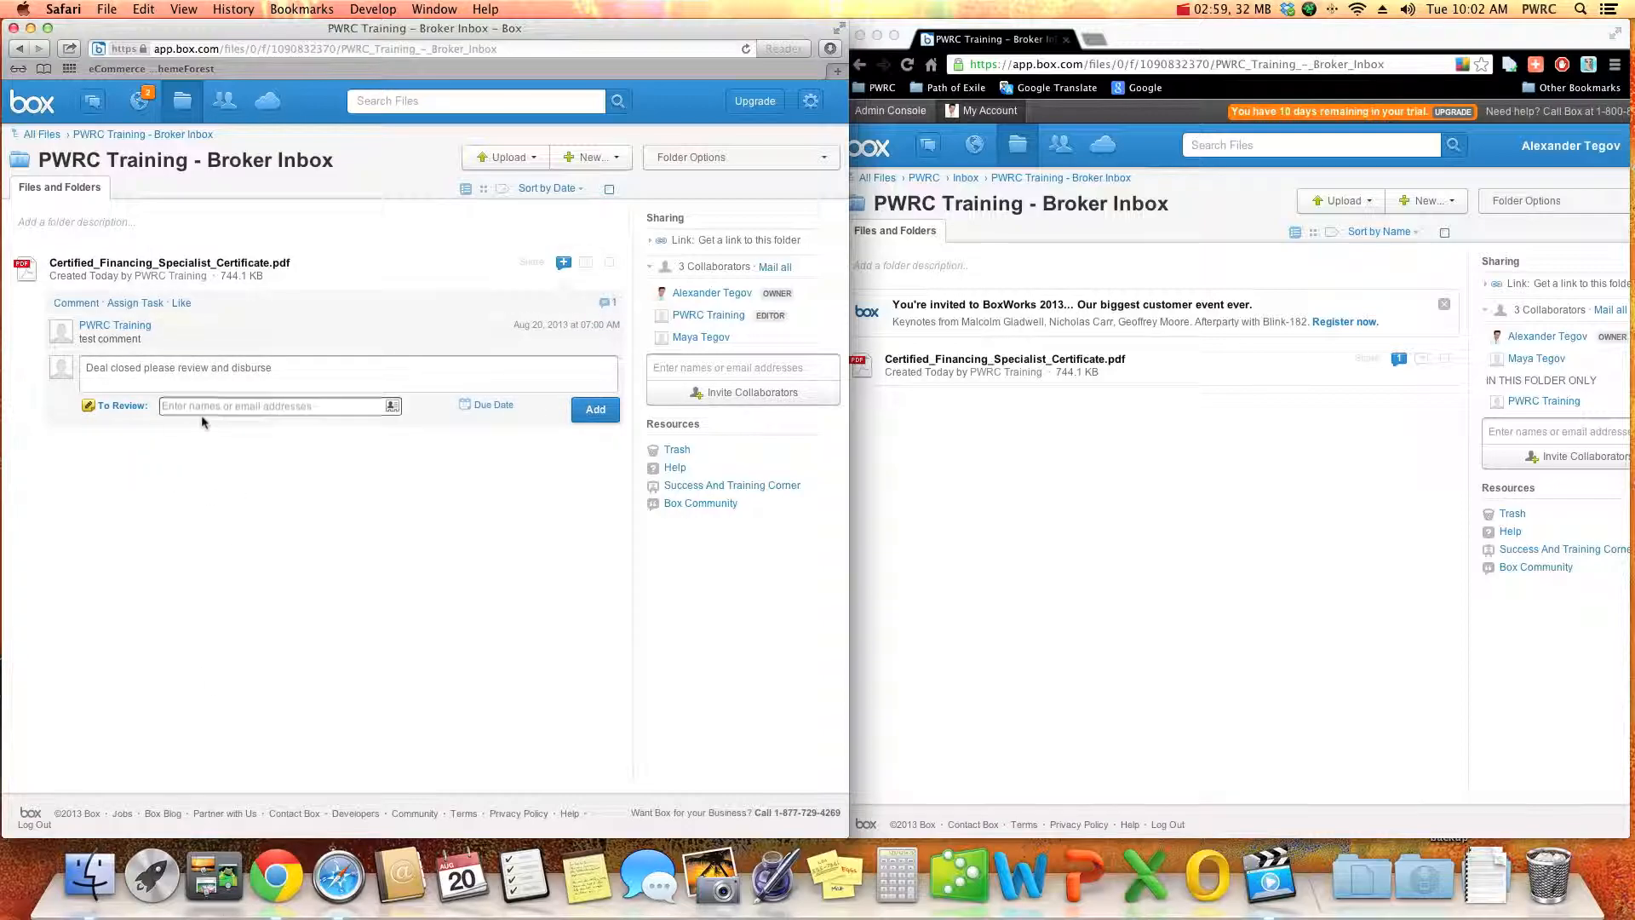
left_click(392, 407)
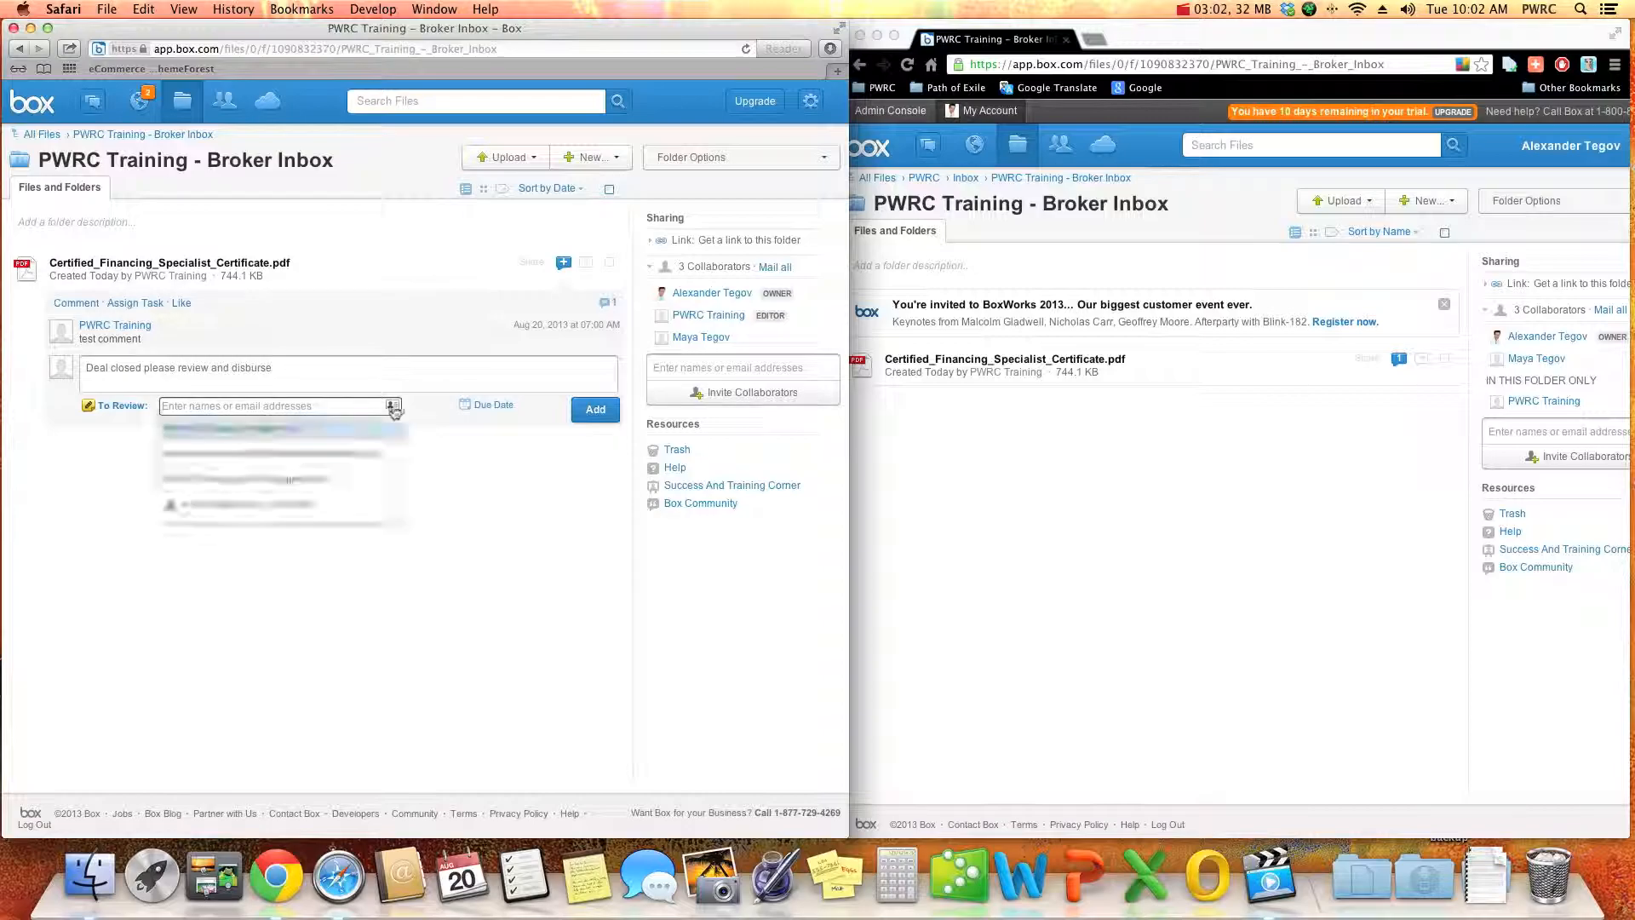
left_click(255, 434)
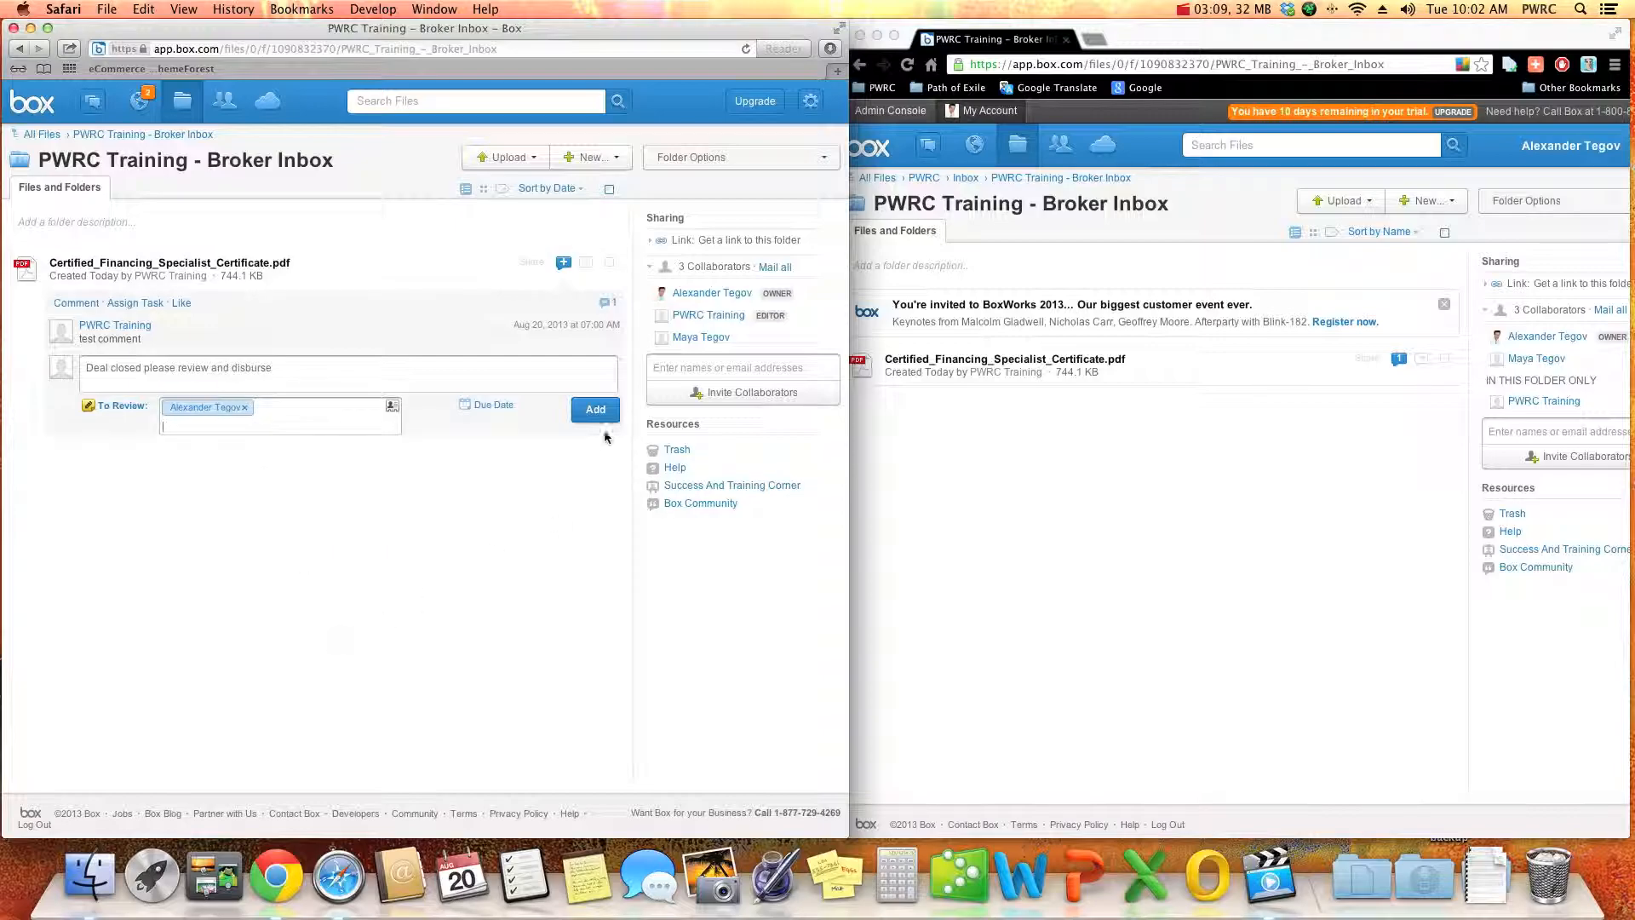
- Set the task's due date to Aug 20, 2013 and add the task to the certificate
left_click(494, 402)
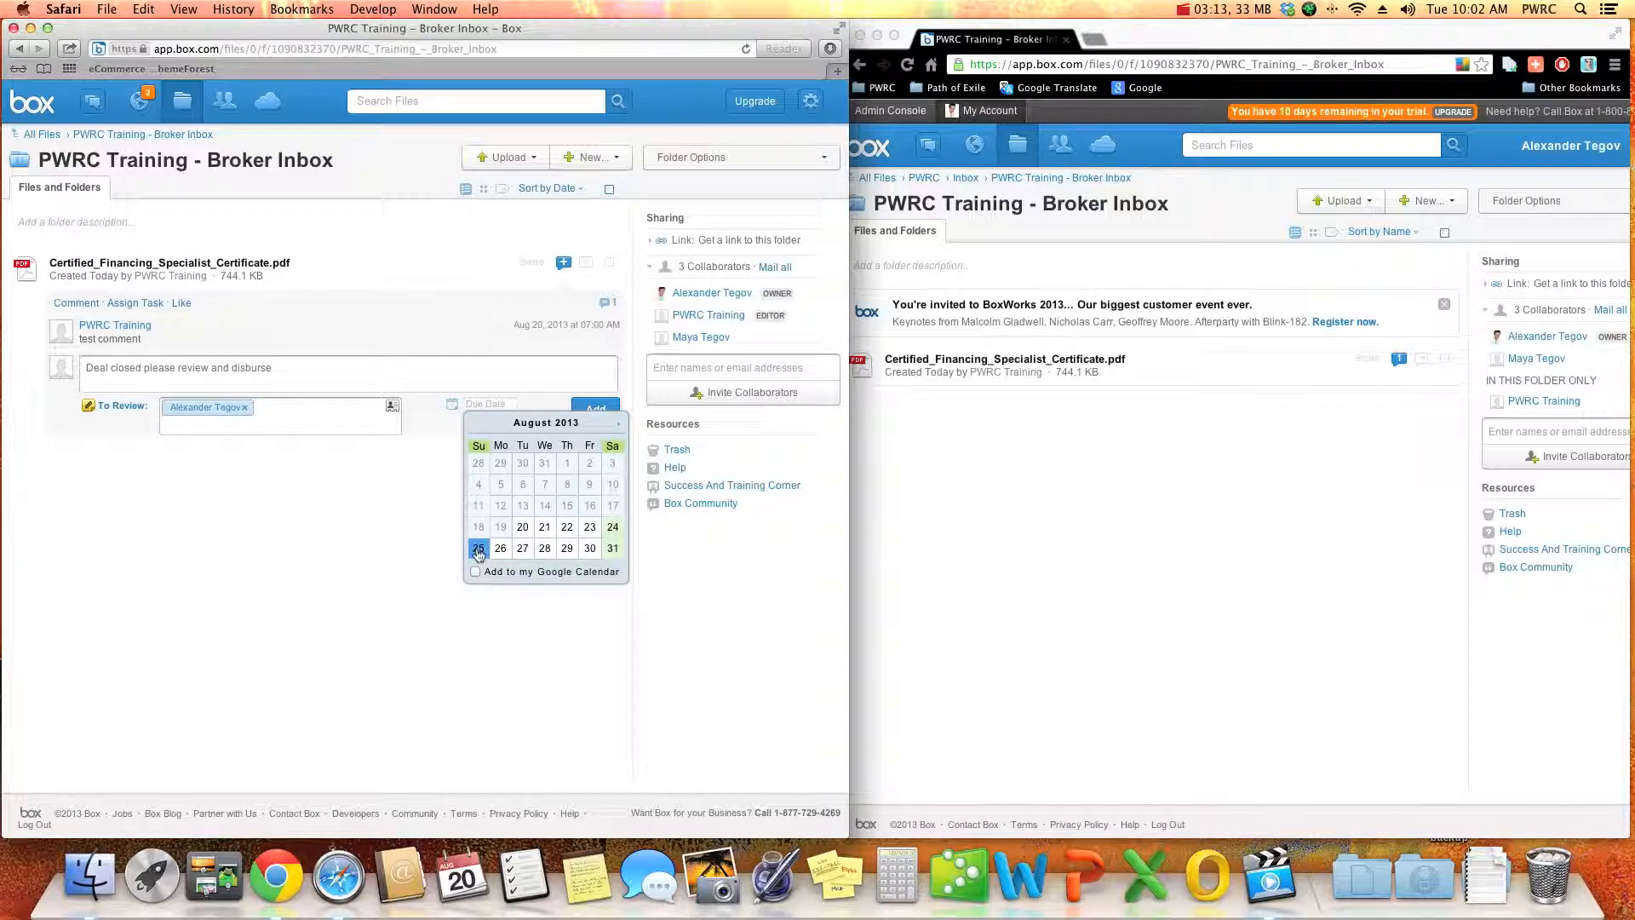
left_click(522, 526)
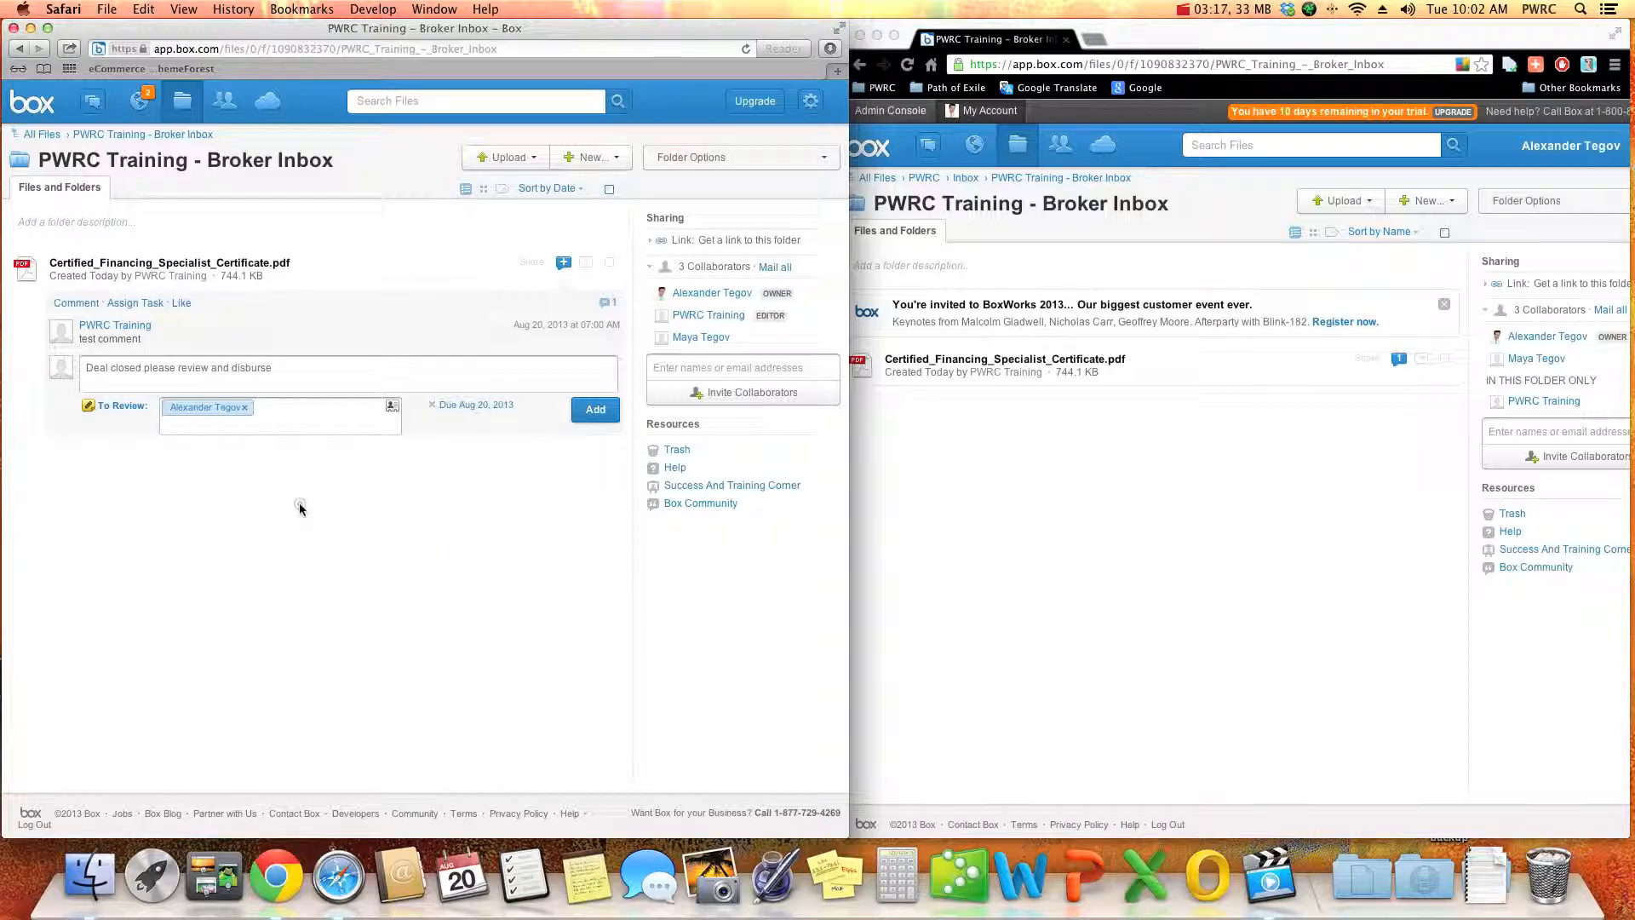
left_click(594, 410)
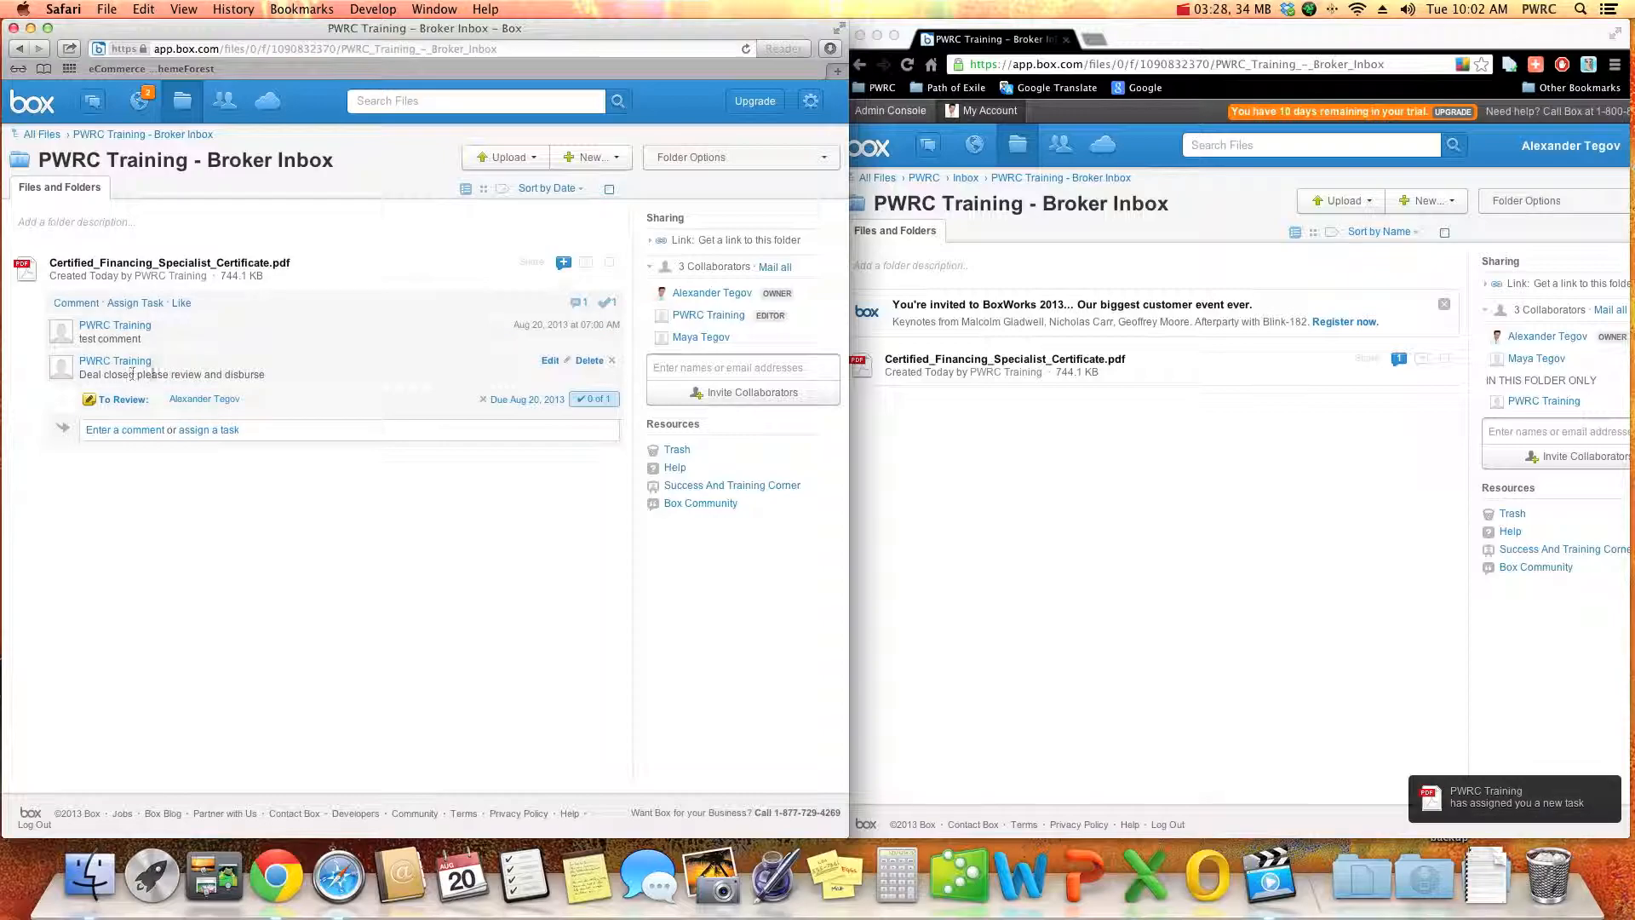
left_click_drag(271, 381, 86, 375)
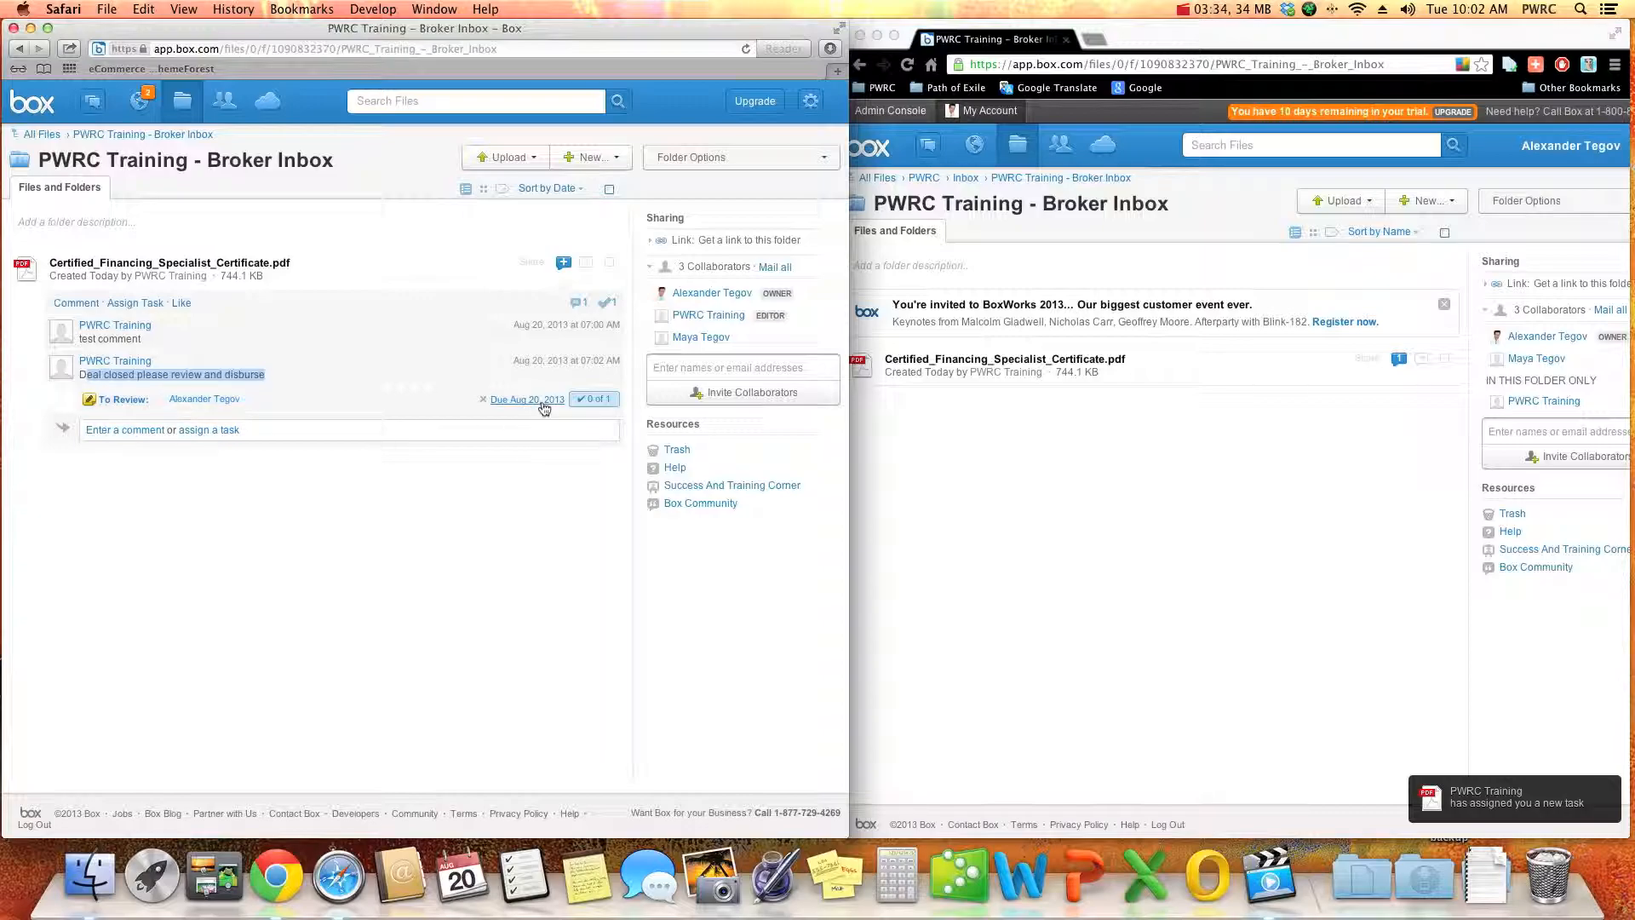
- In the broker's account in Chrome, open the certificate from the newly assigned review task
left_click(1011, 542)
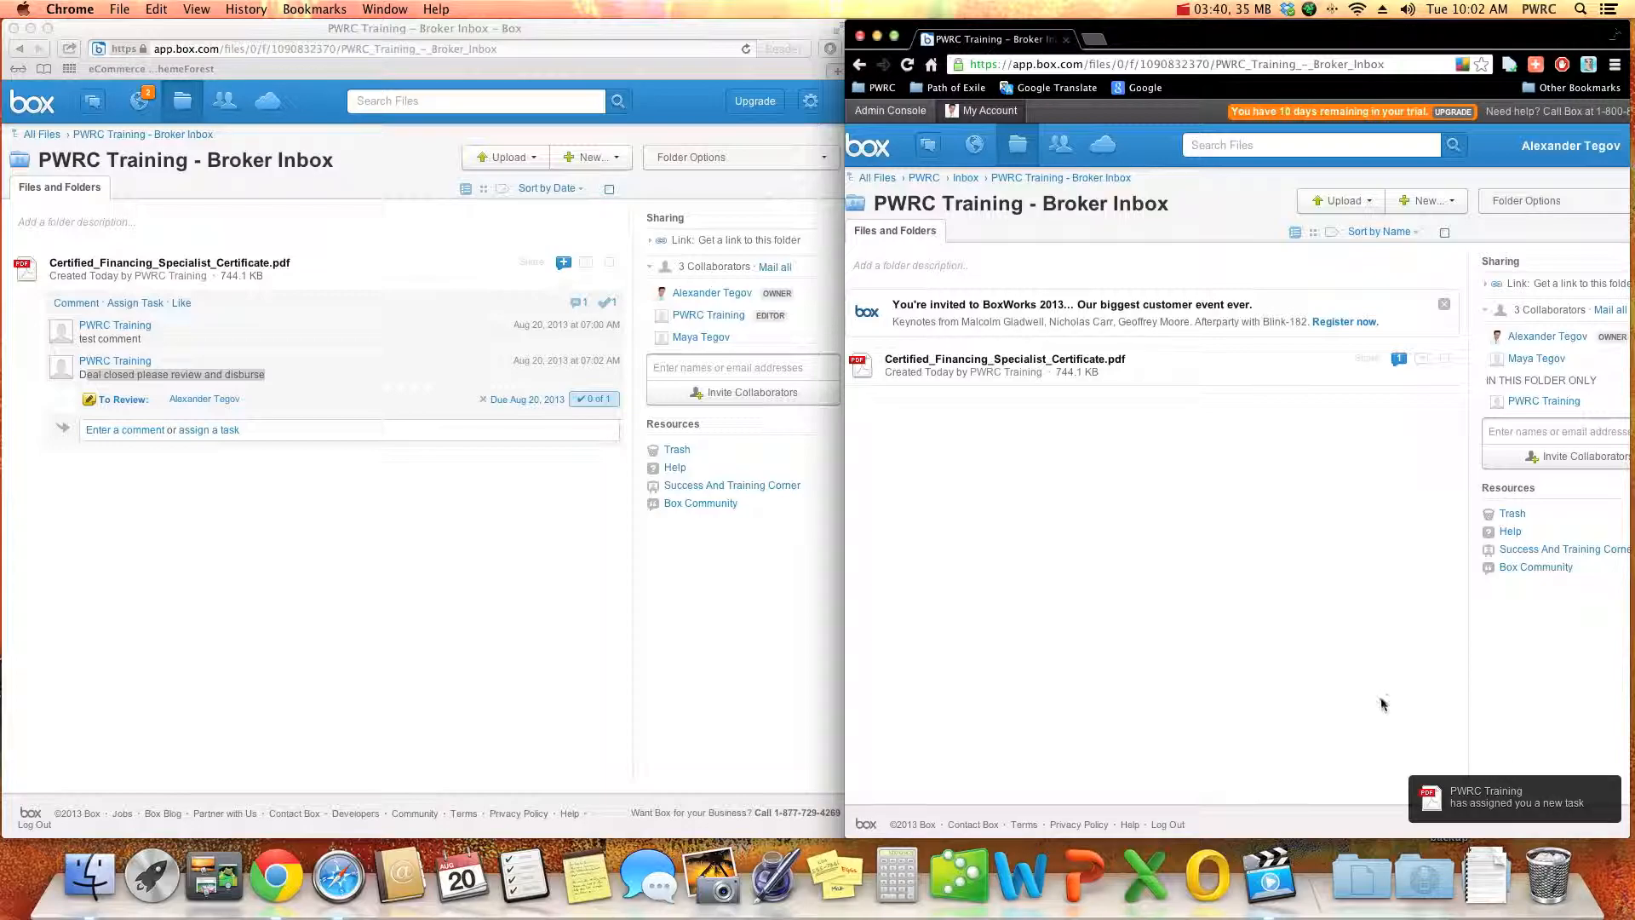
left_click(927, 145)
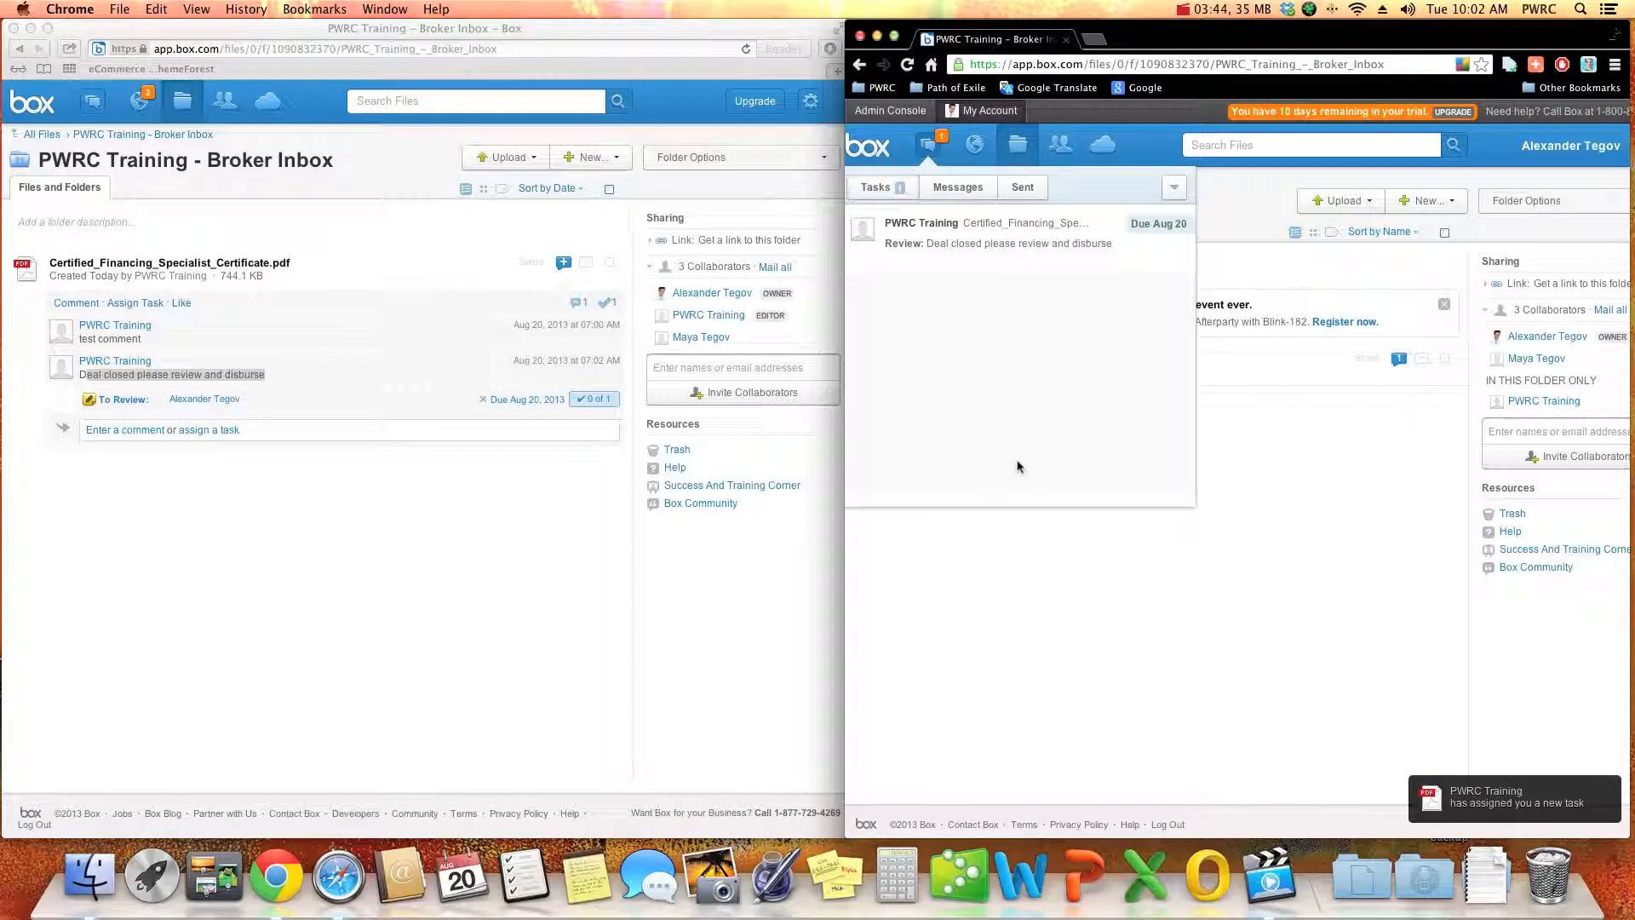
left_click(943, 144)
left_click(945, 145)
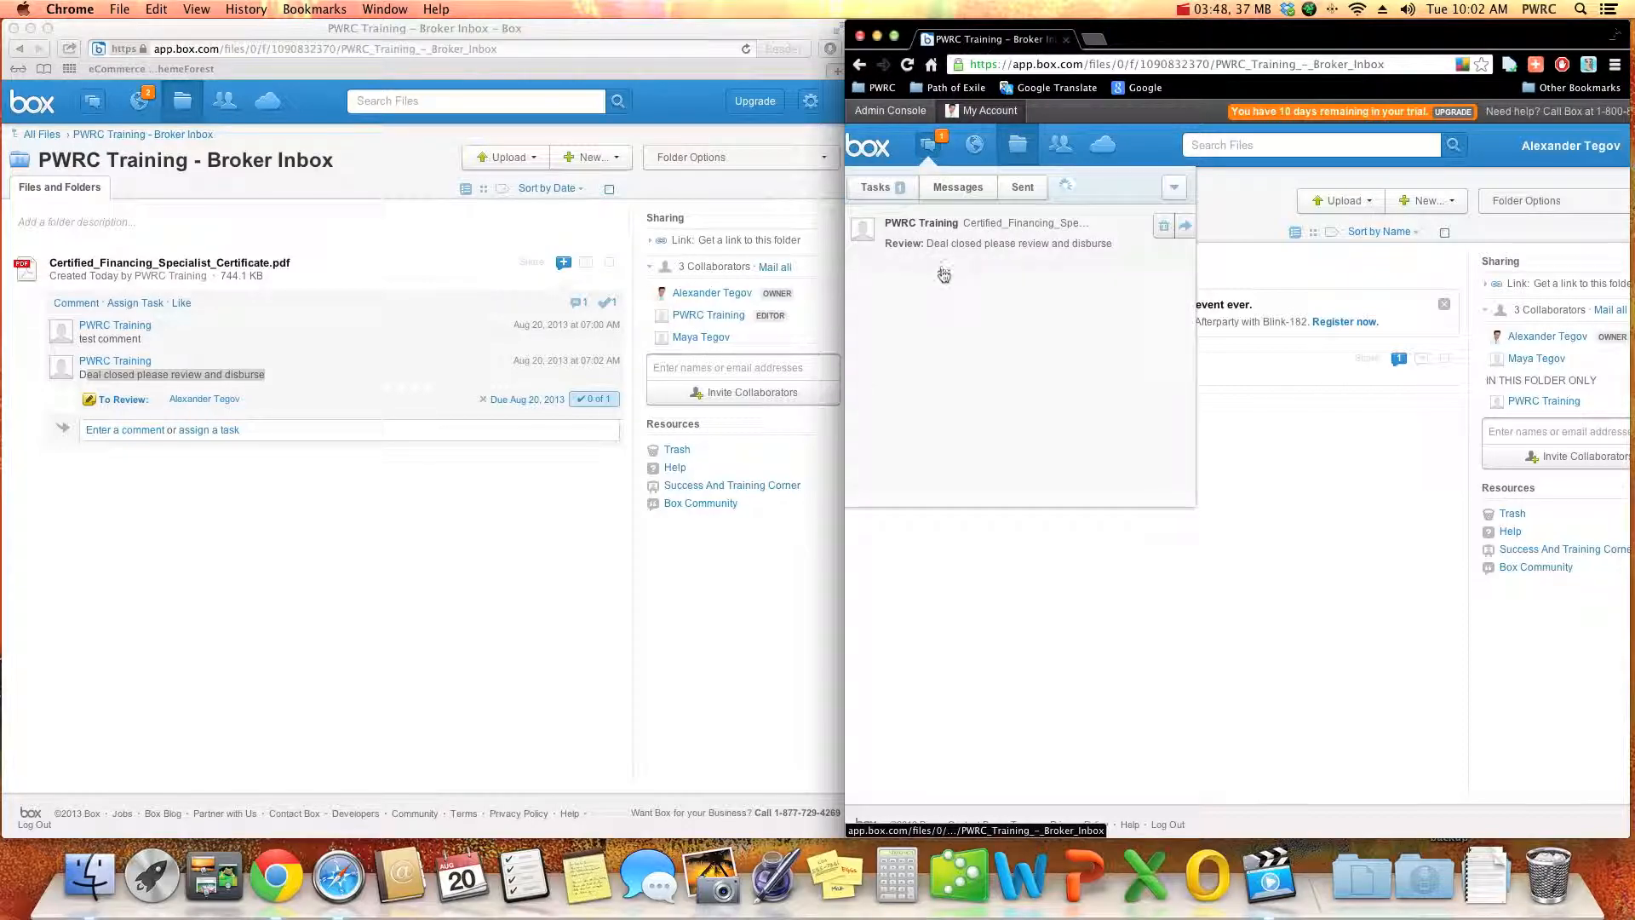
left_click(1136, 242)
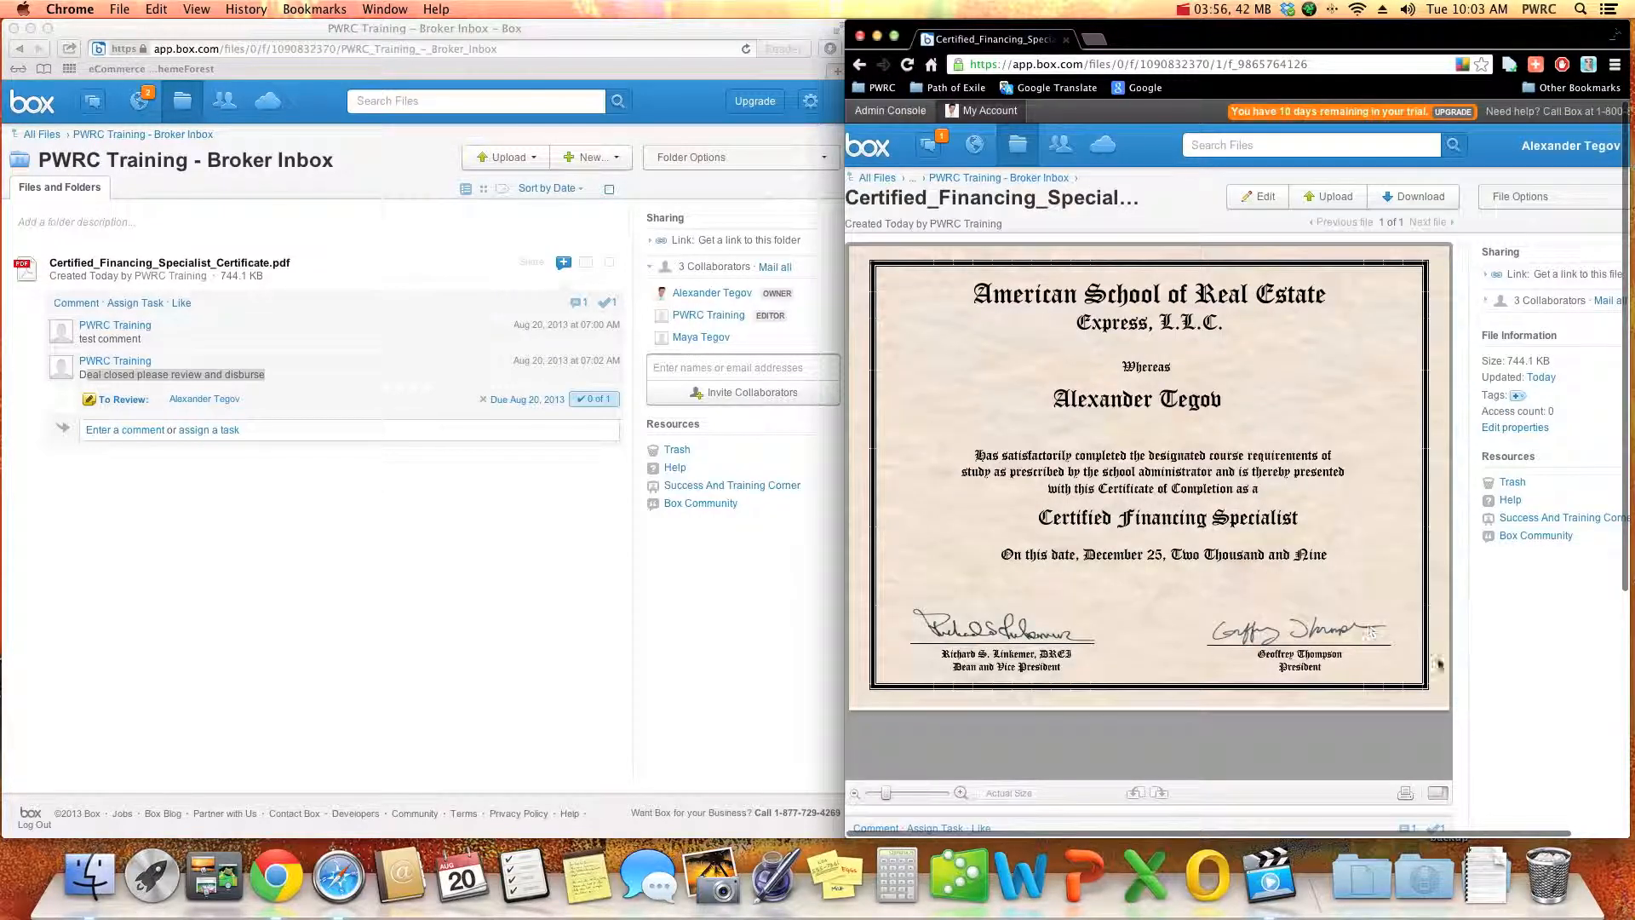
- Examine the comment, the review task and its completion options below the certificate preview
scroll(1440, 673, "down", 5)
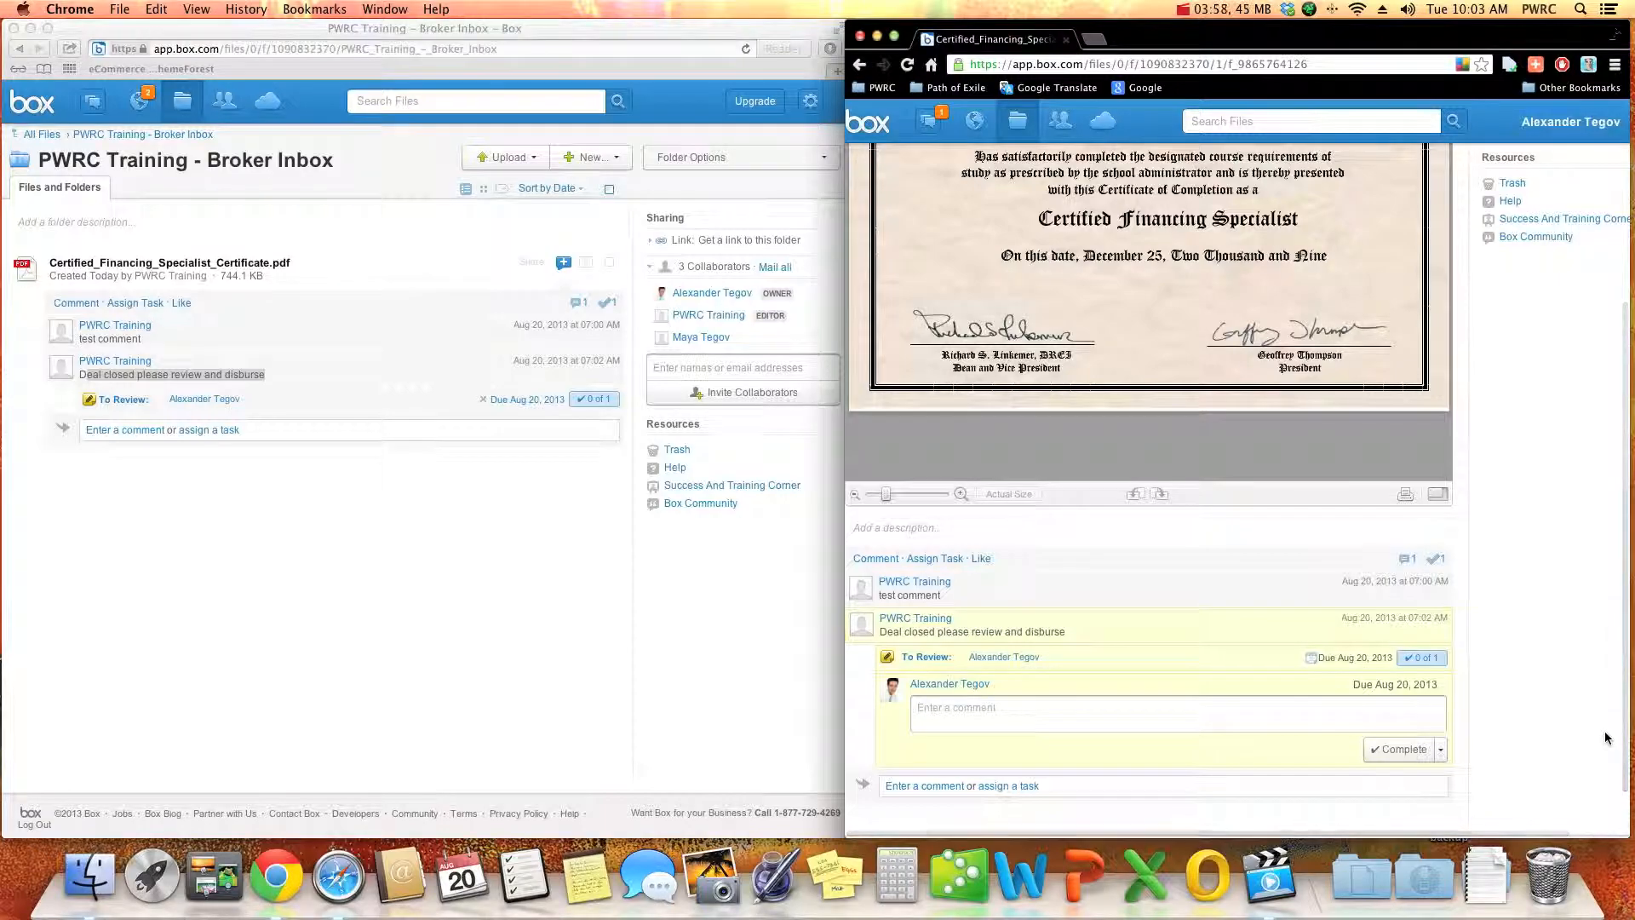
scroll(1601, 728, "down", 2)
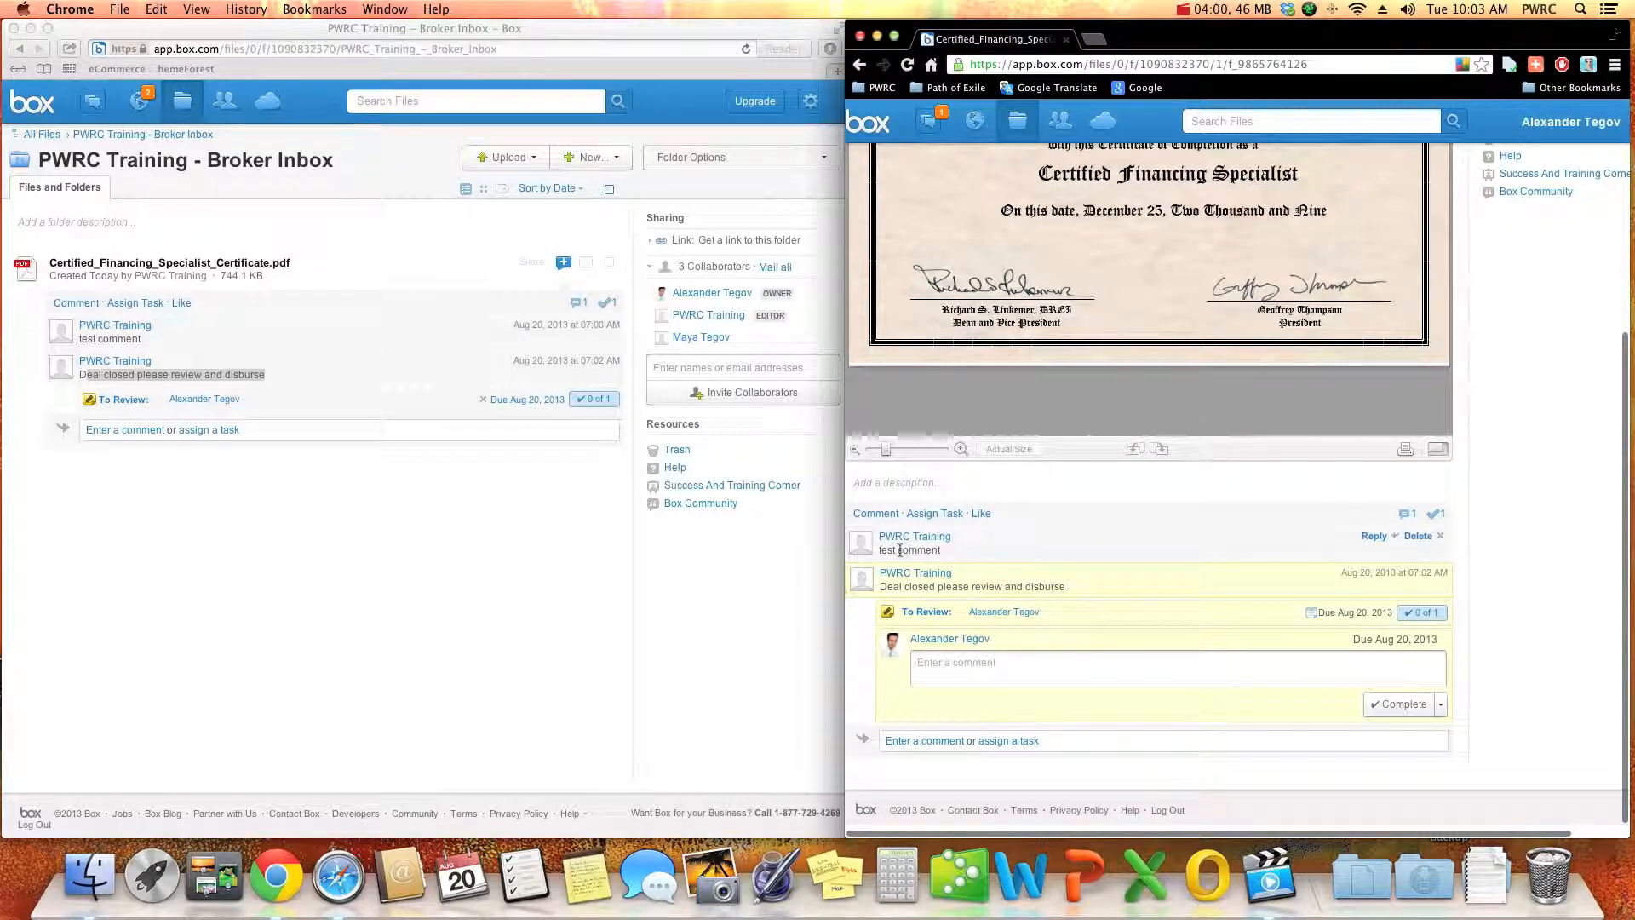
left_click_drag(883, 556, 1066, 590)
left_click(962, 556)
left_click(1065, 587)
left_click(1056, 662)
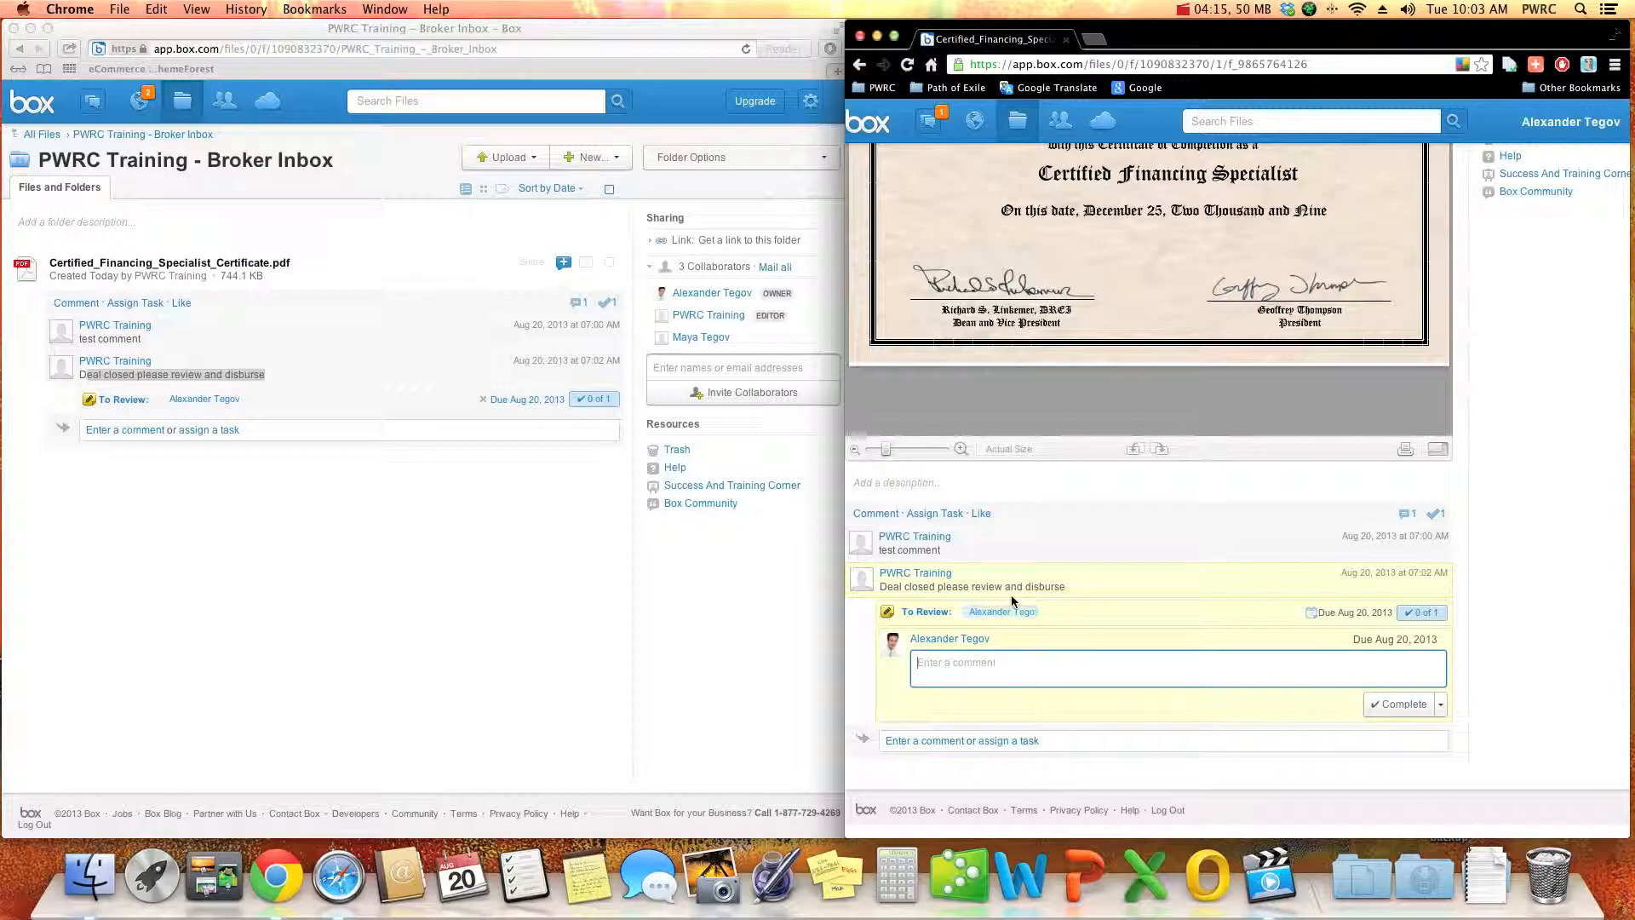
left_click(1488, 461)
scroll(1488, 460, "up", 5)
scroll(1489, 460, "down", 5)
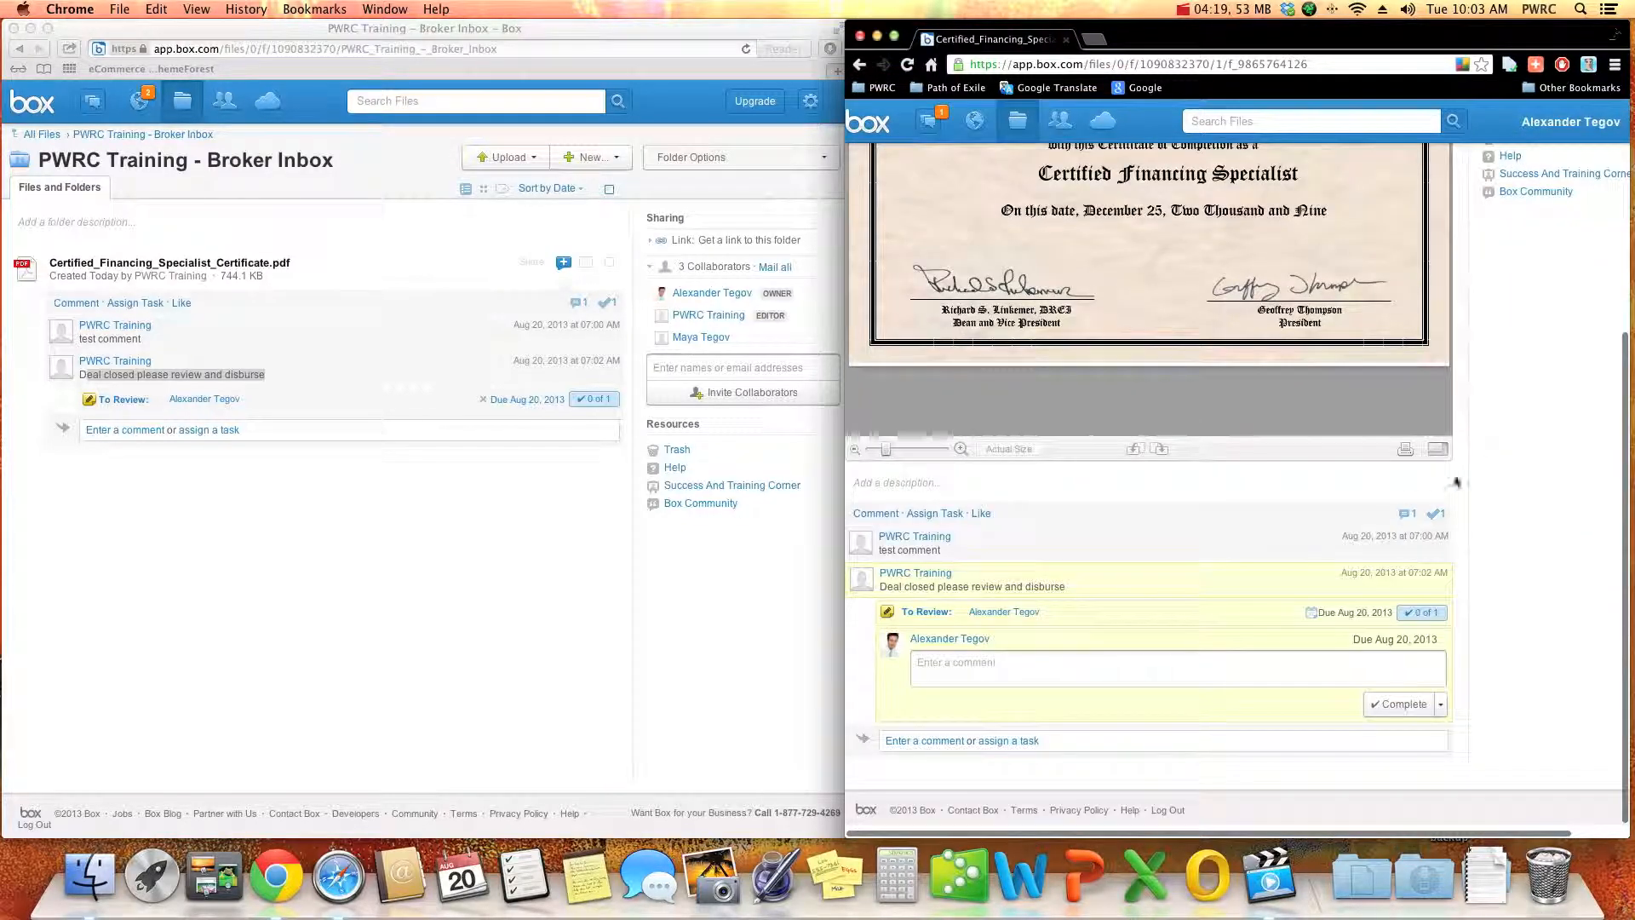
- Start a new task on the certificate in Chrome, assign it to PWRC Training and set its type to To Update
left_click(1026, 742)
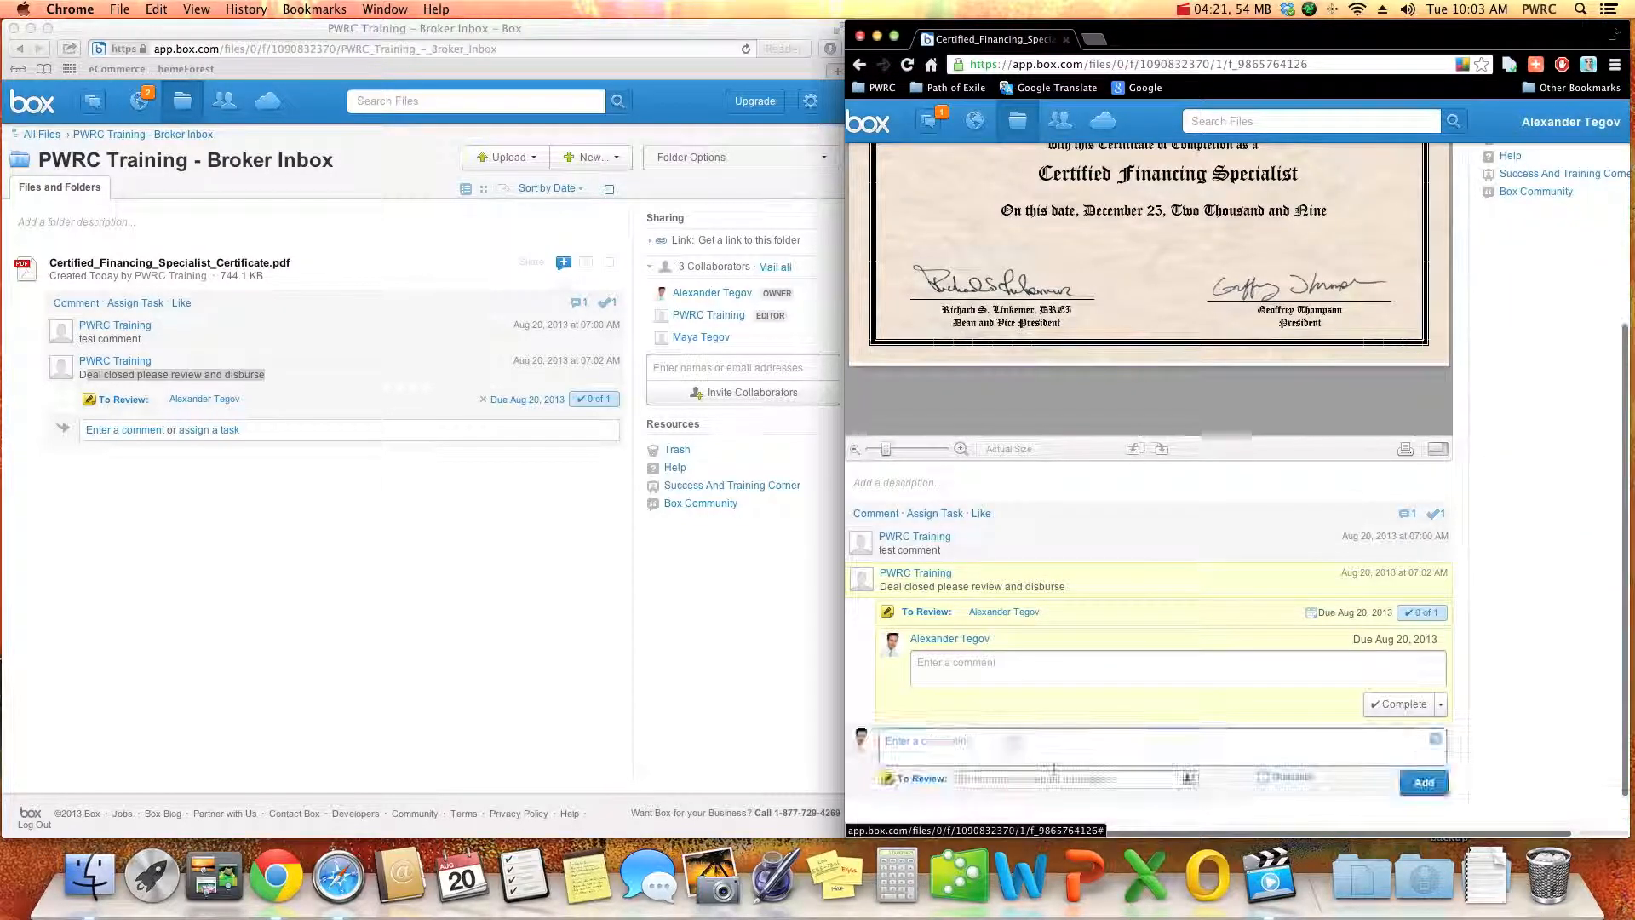
left_click(979, 778)
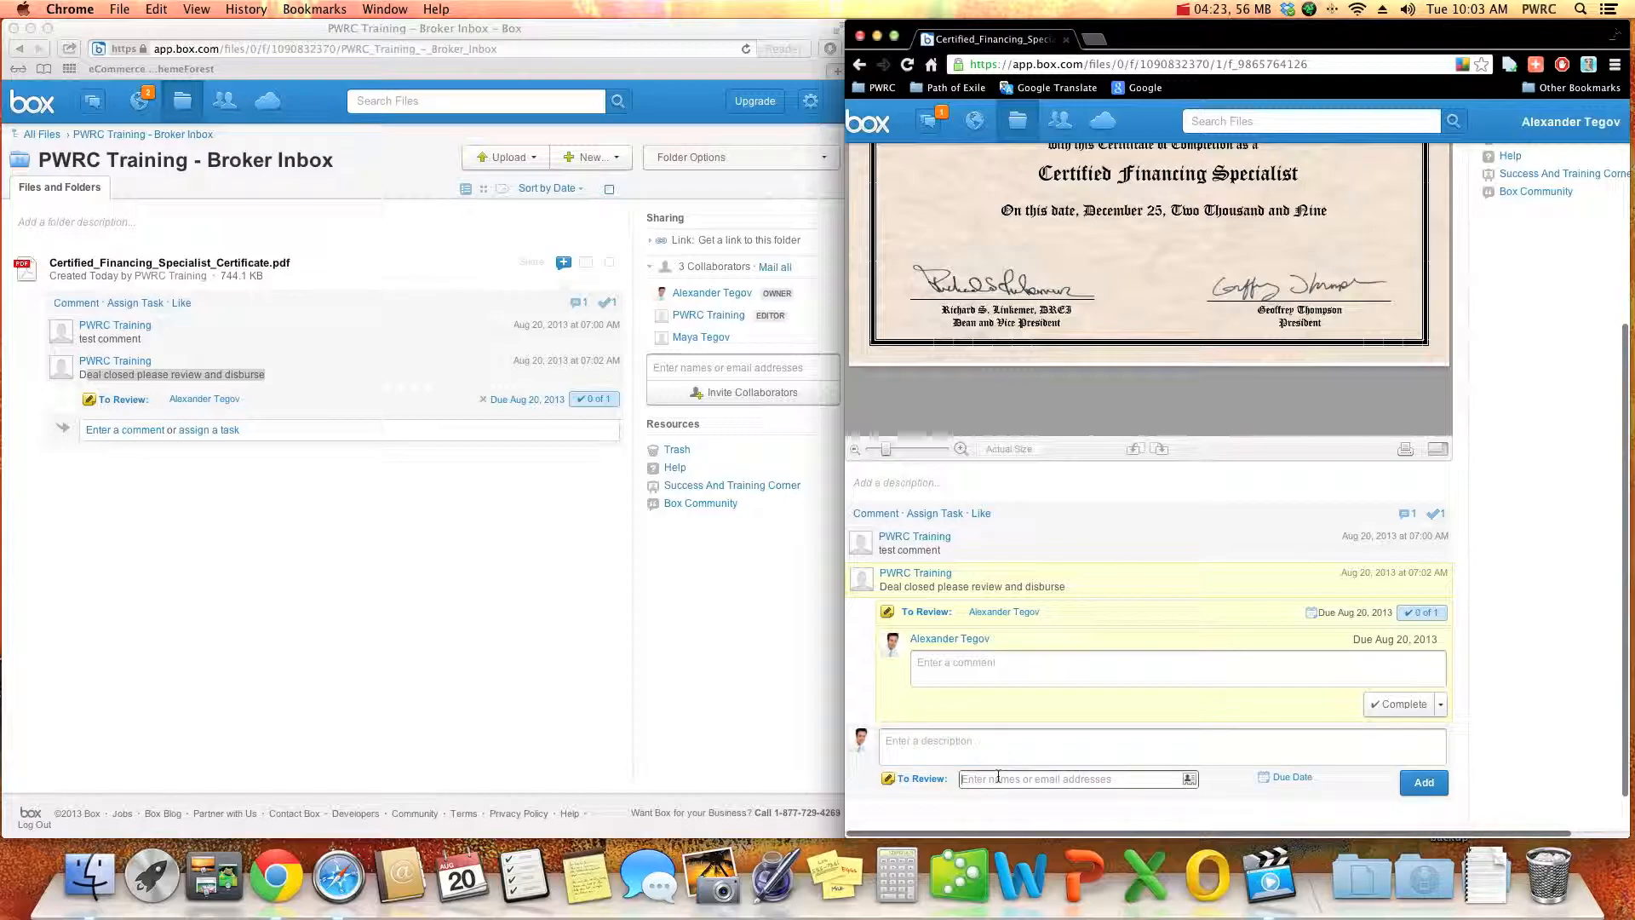
type("pwrc")
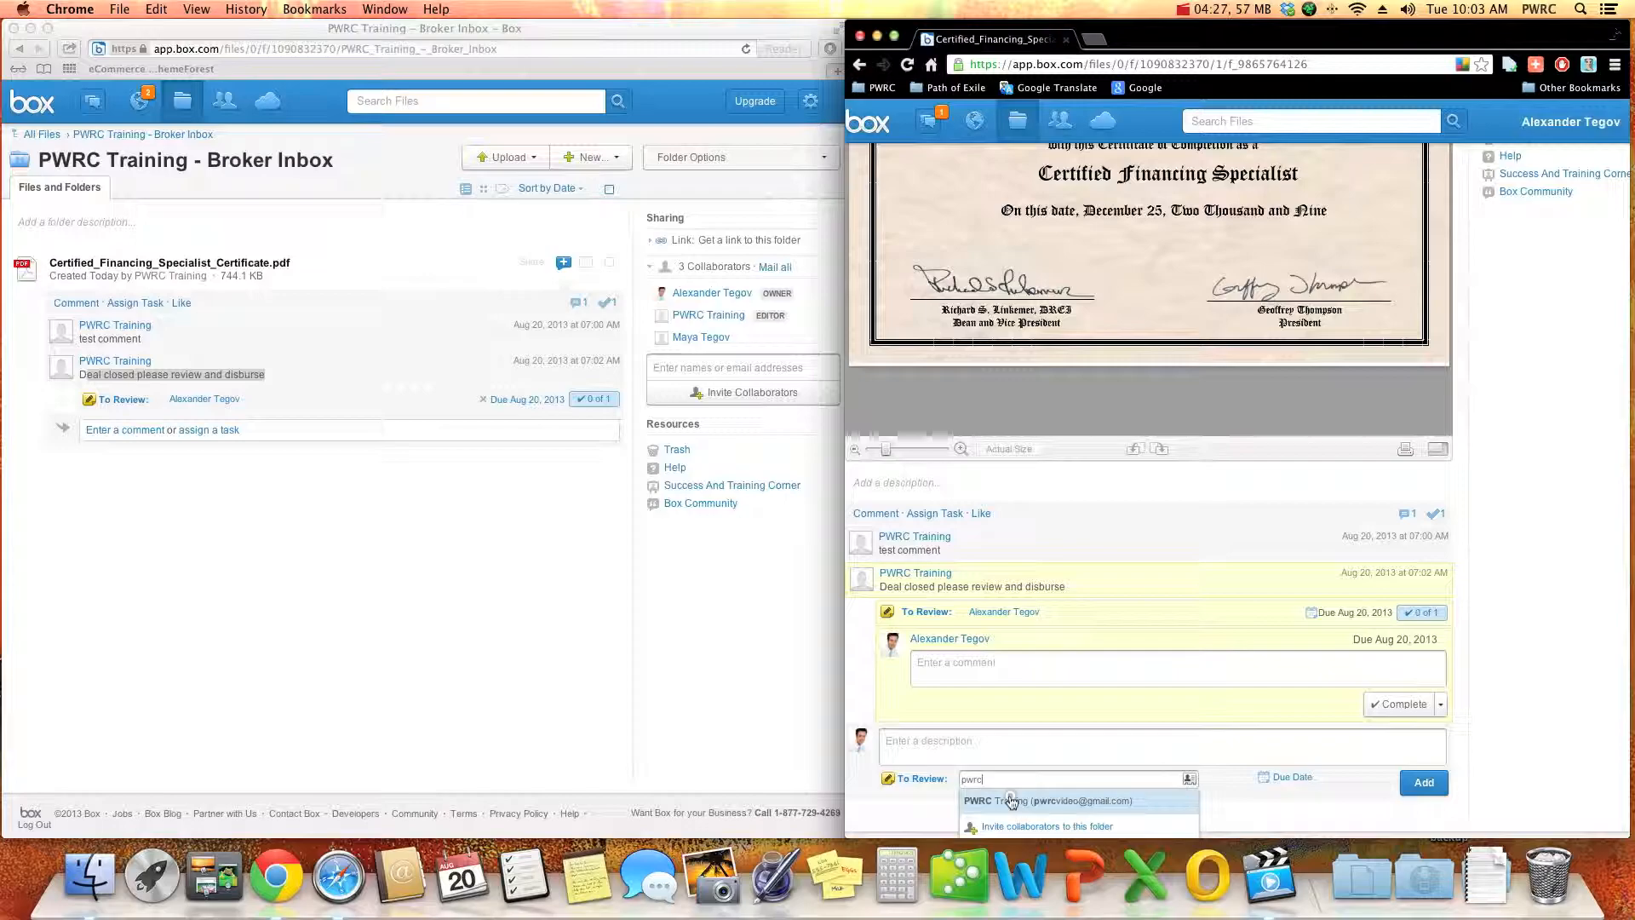
left_click(1027, 800)
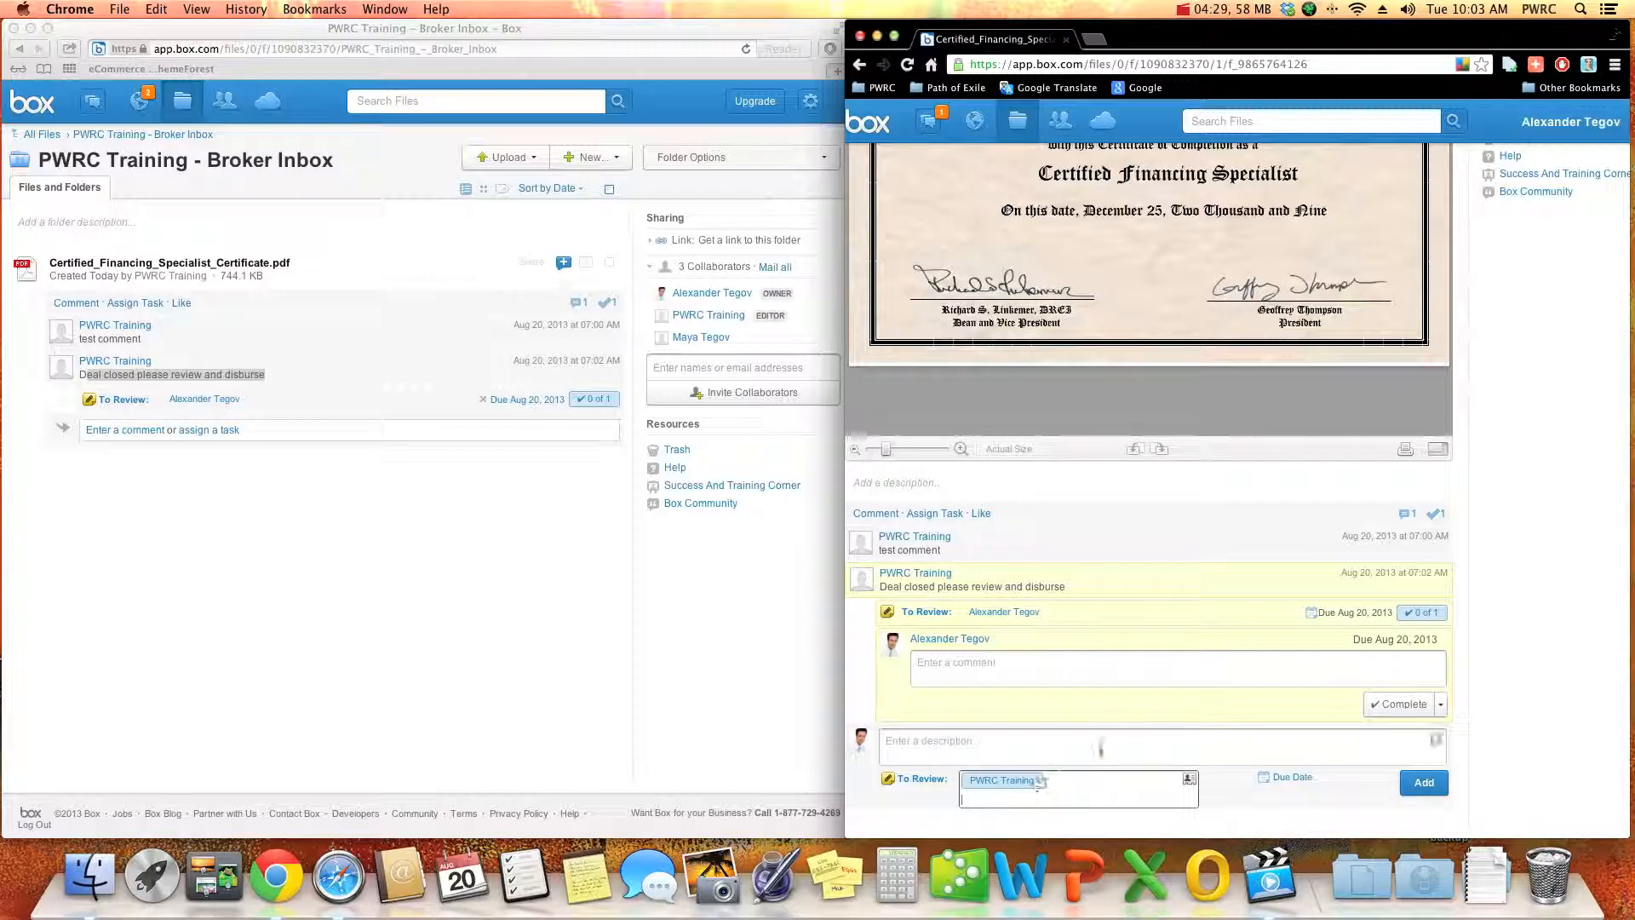
left_click(910, 779)
left_click(924, 813)
- Describe the update task as "you are missing a signature on page 3" and add it to the certificate
left_click(964, 756)
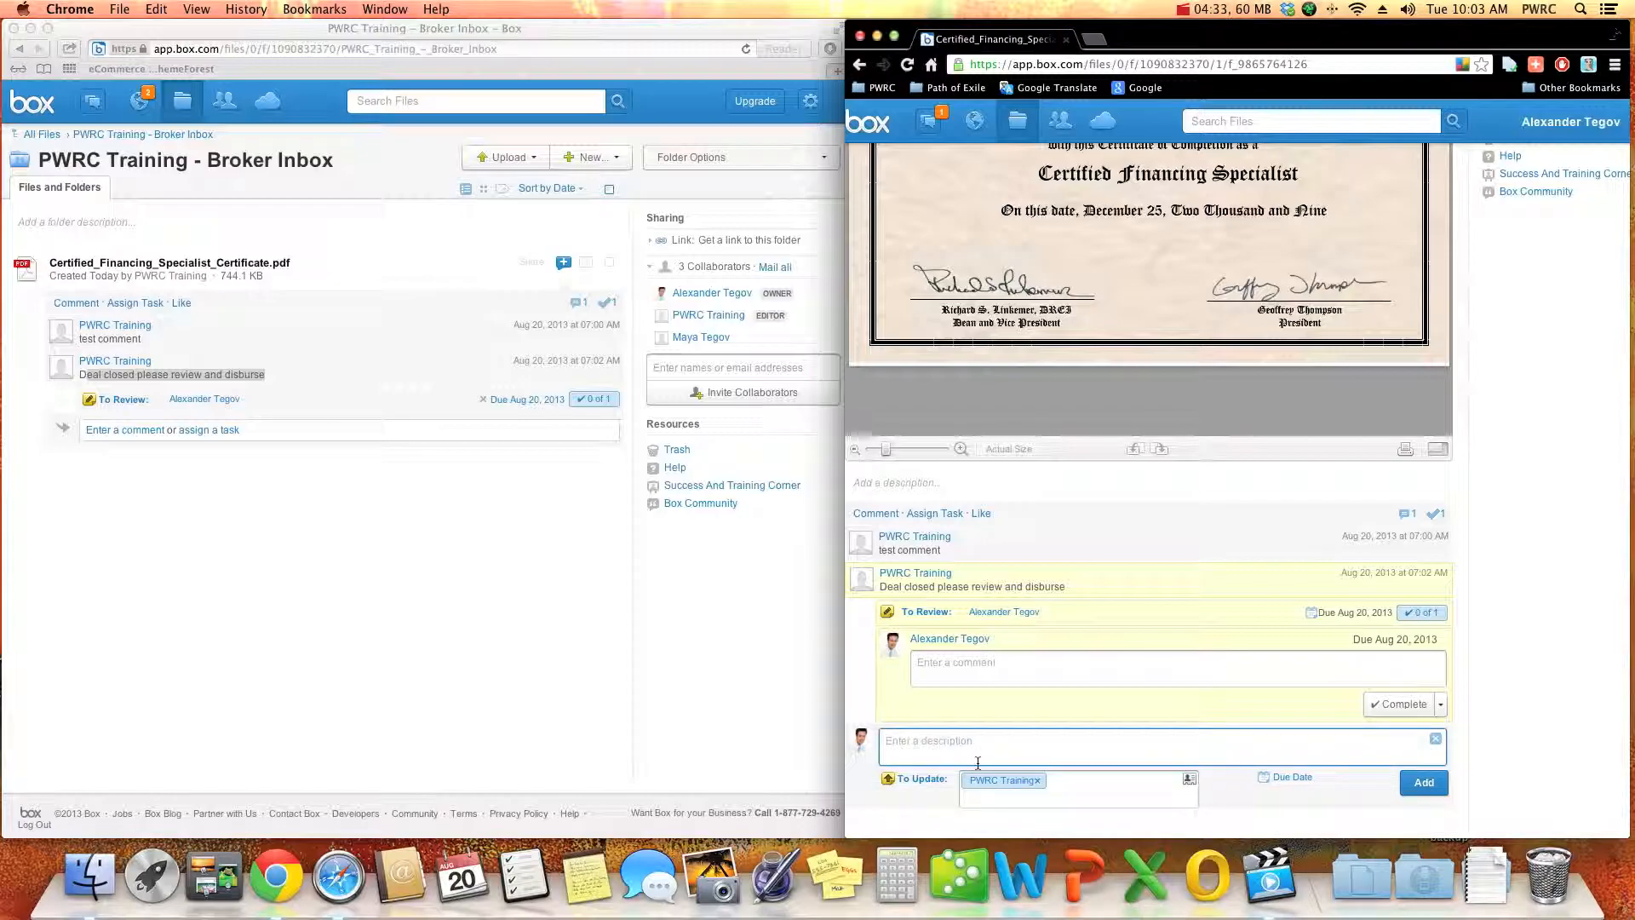
type("y")
left_click(1425, 782)
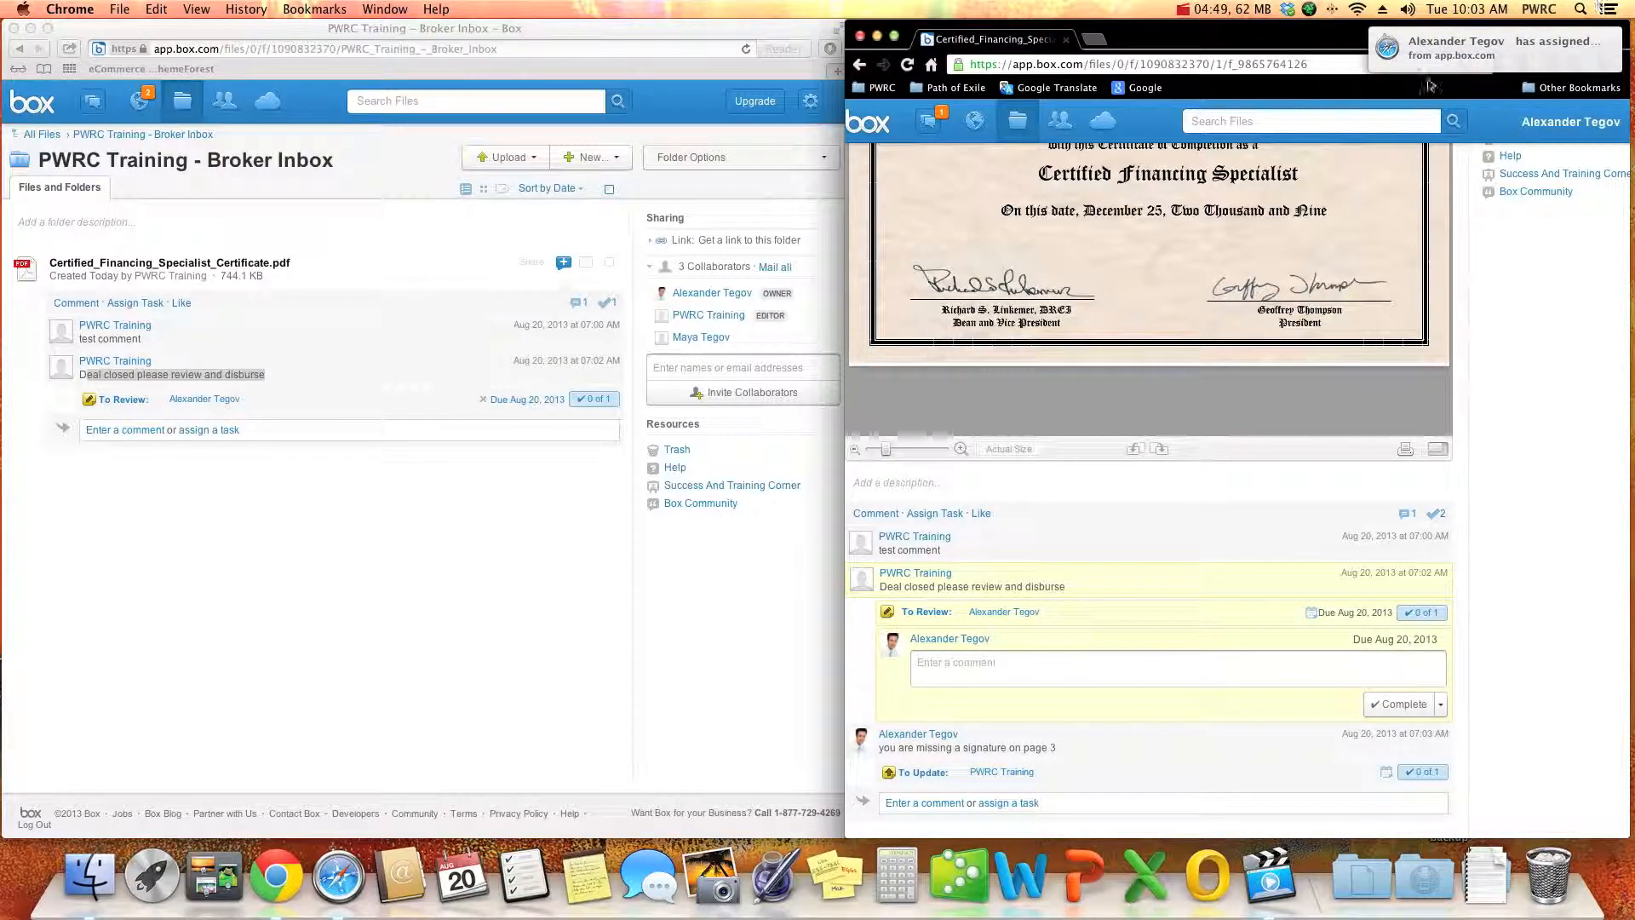
left_click(167, 580)
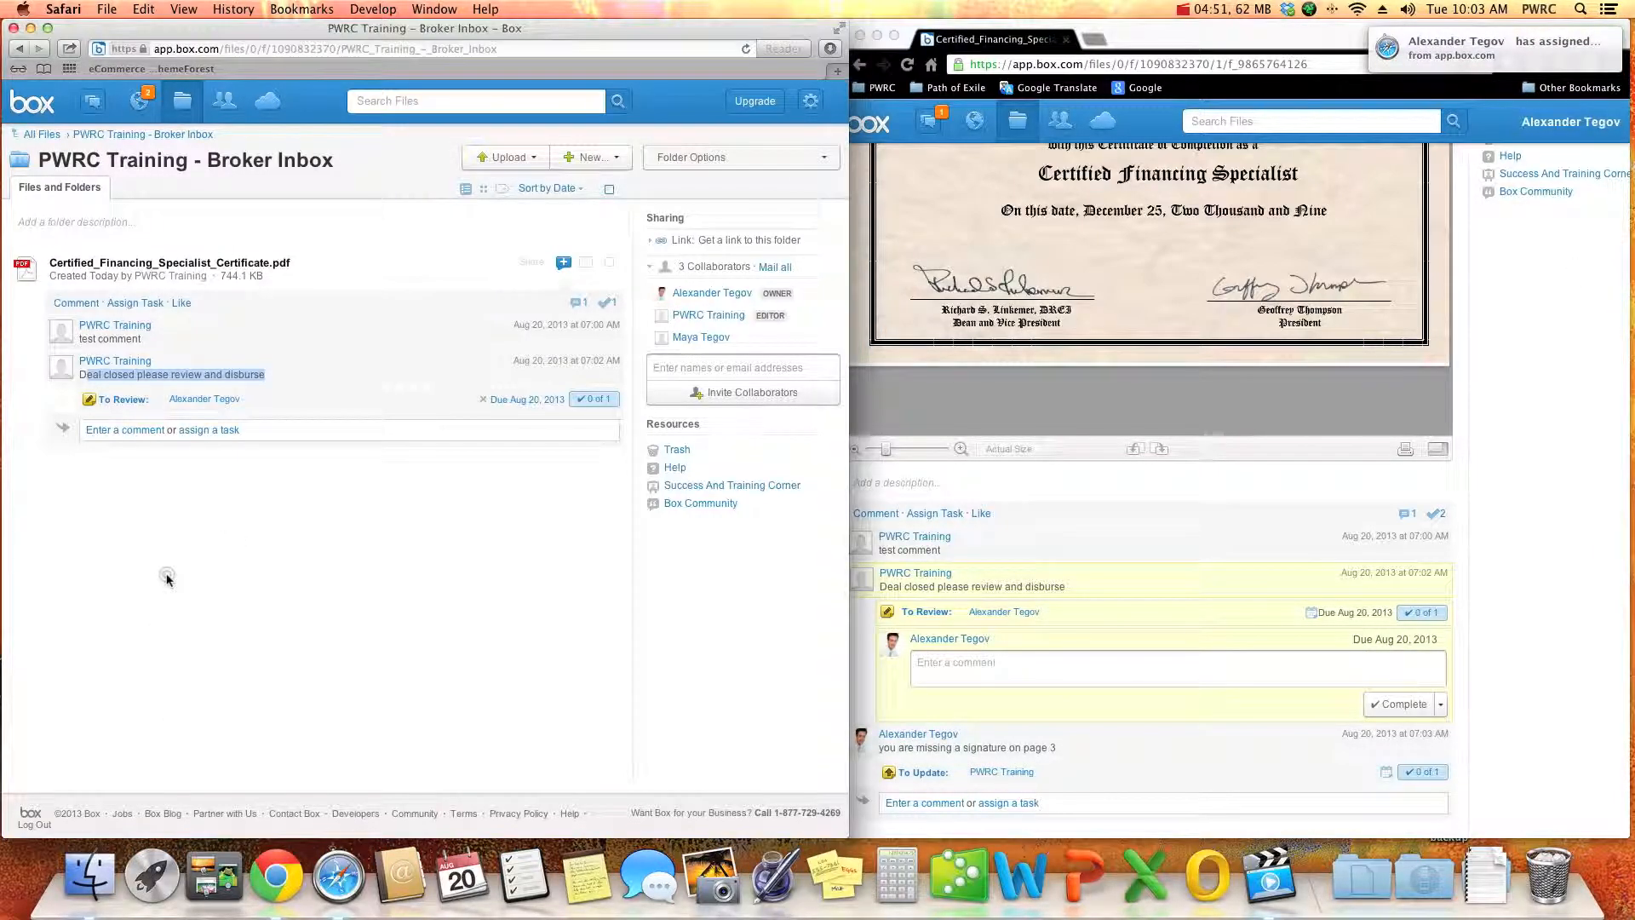
left_click(94, 101)
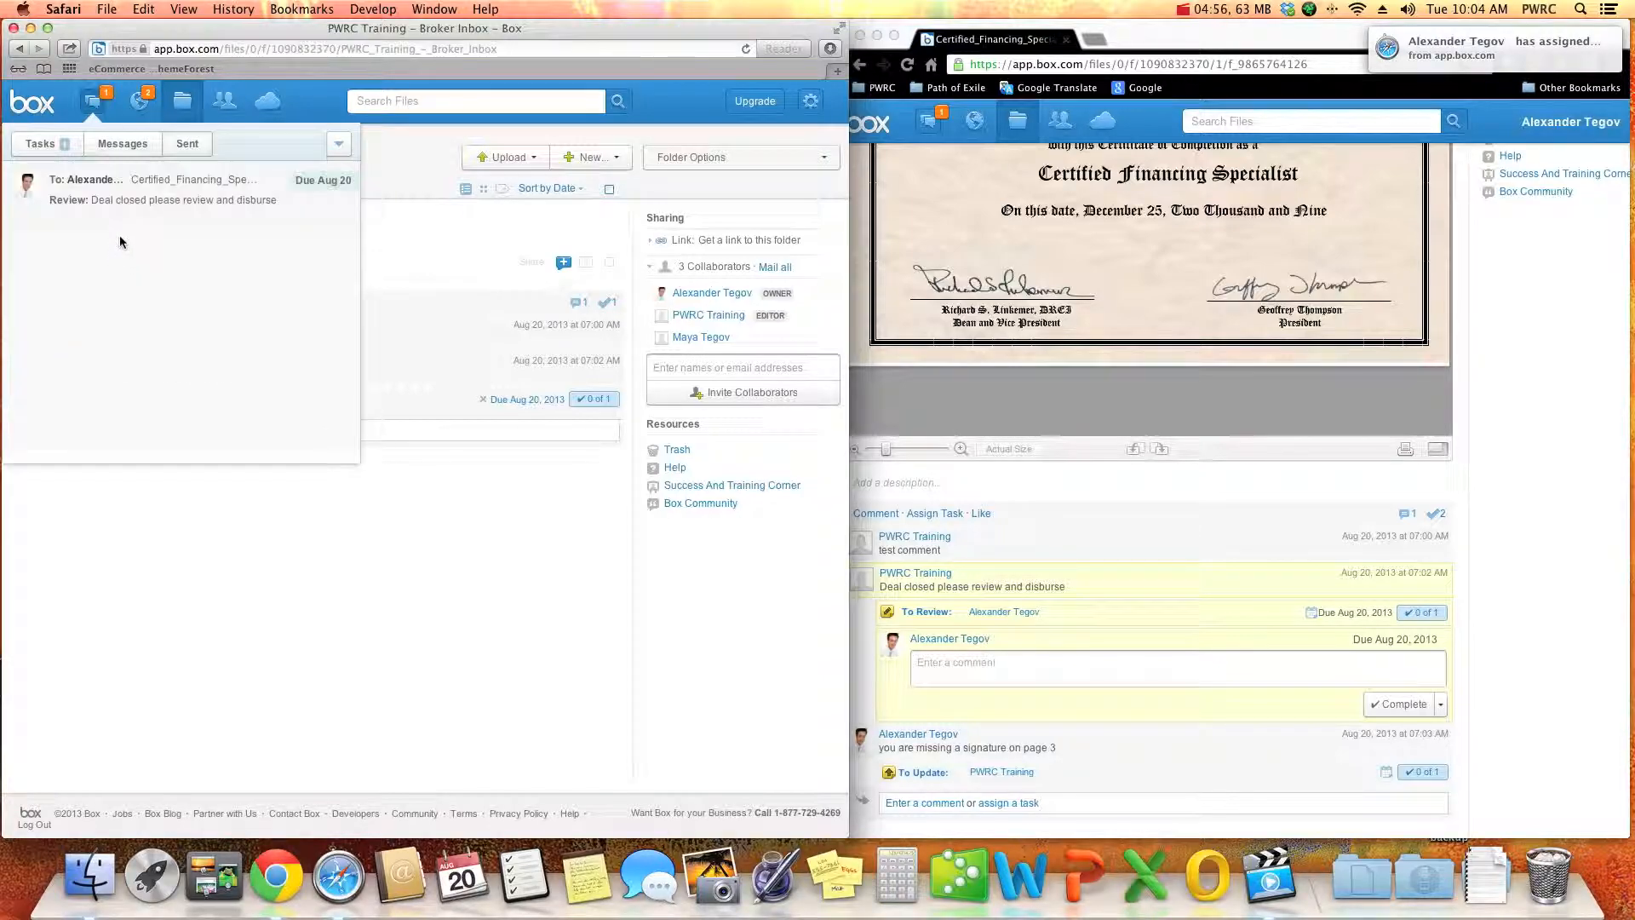
left_click(155, 196)
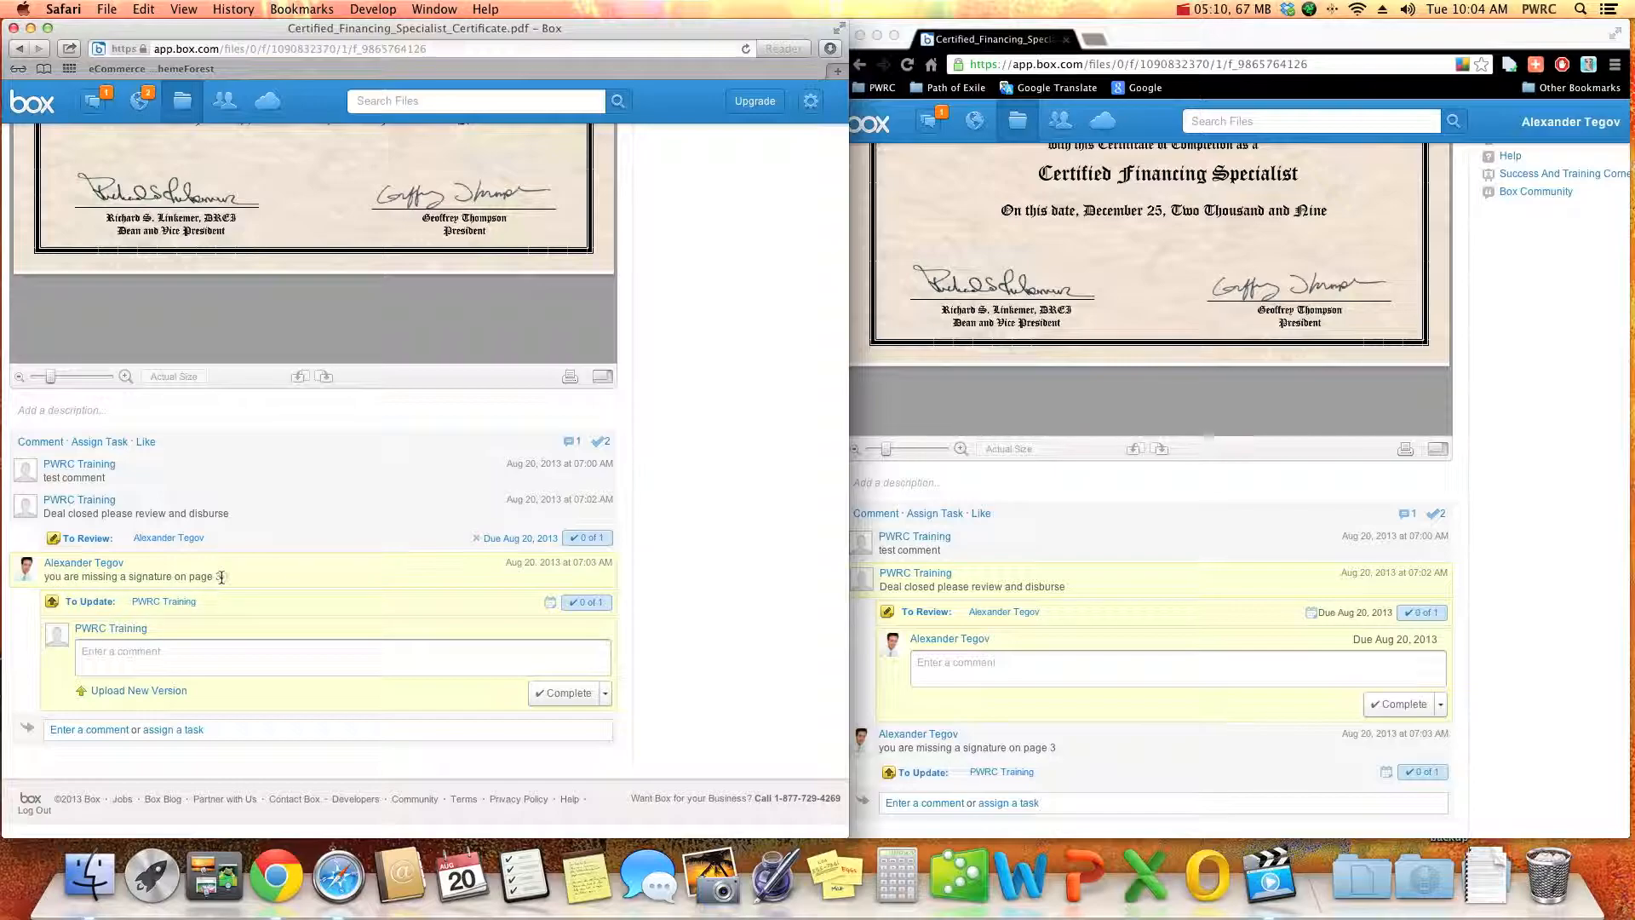
left_click_drag(222, 577, 69, 578)
left_click(277, 591)
- Complete the update task with the comment "done, i got both parties to sign page 3"
left_click(126, 652)
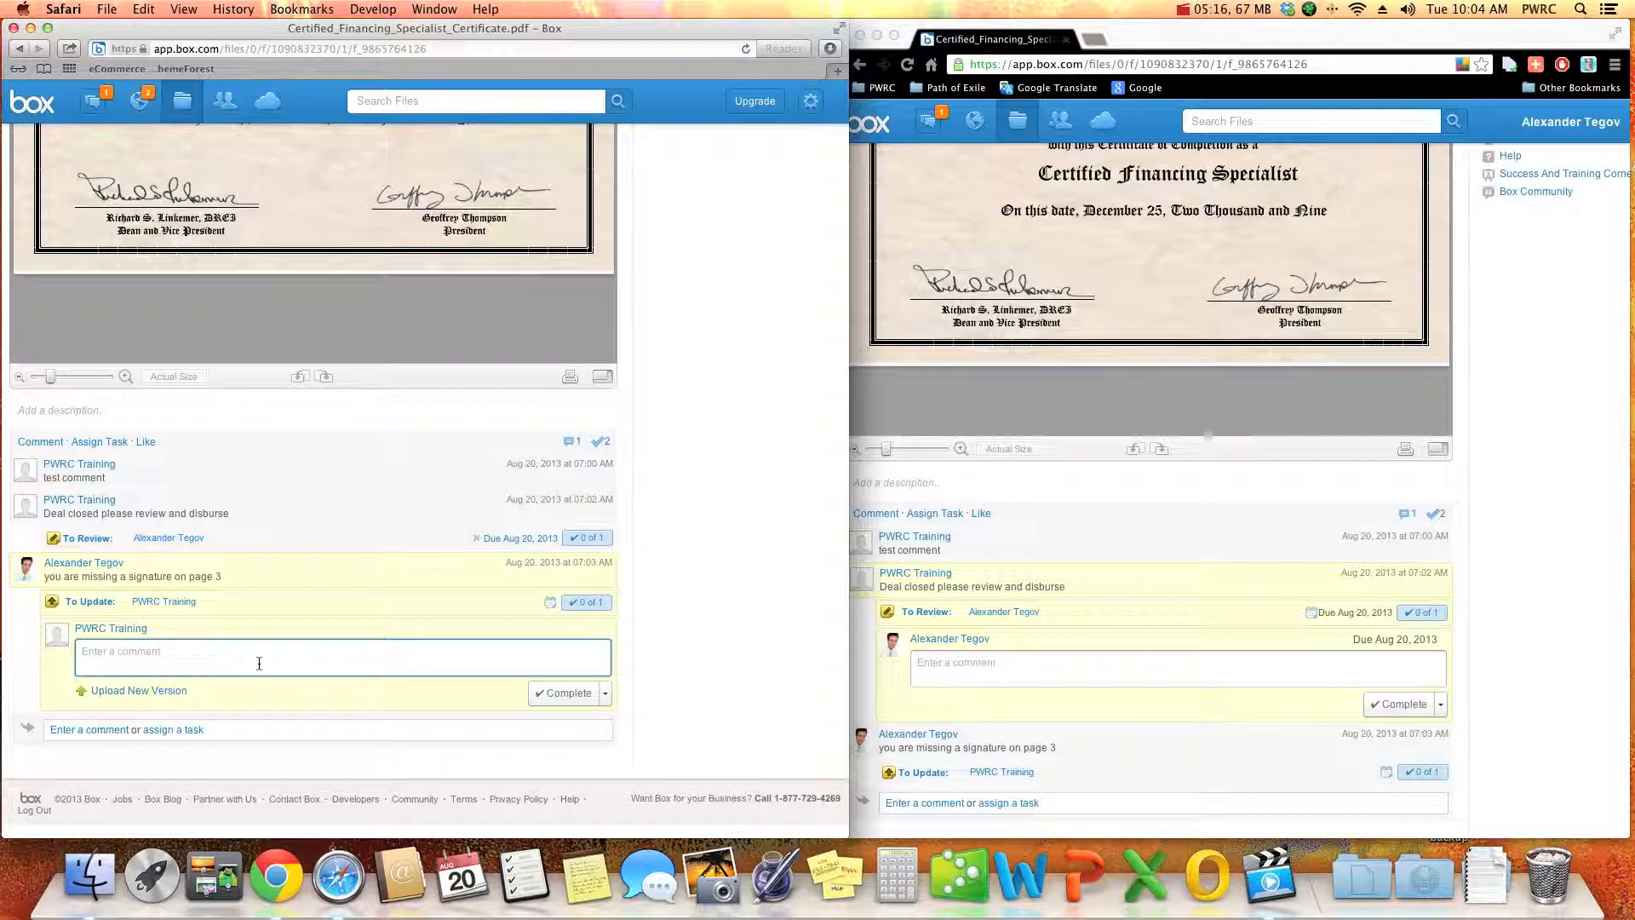
type("done, i got both parties to sign page 3")
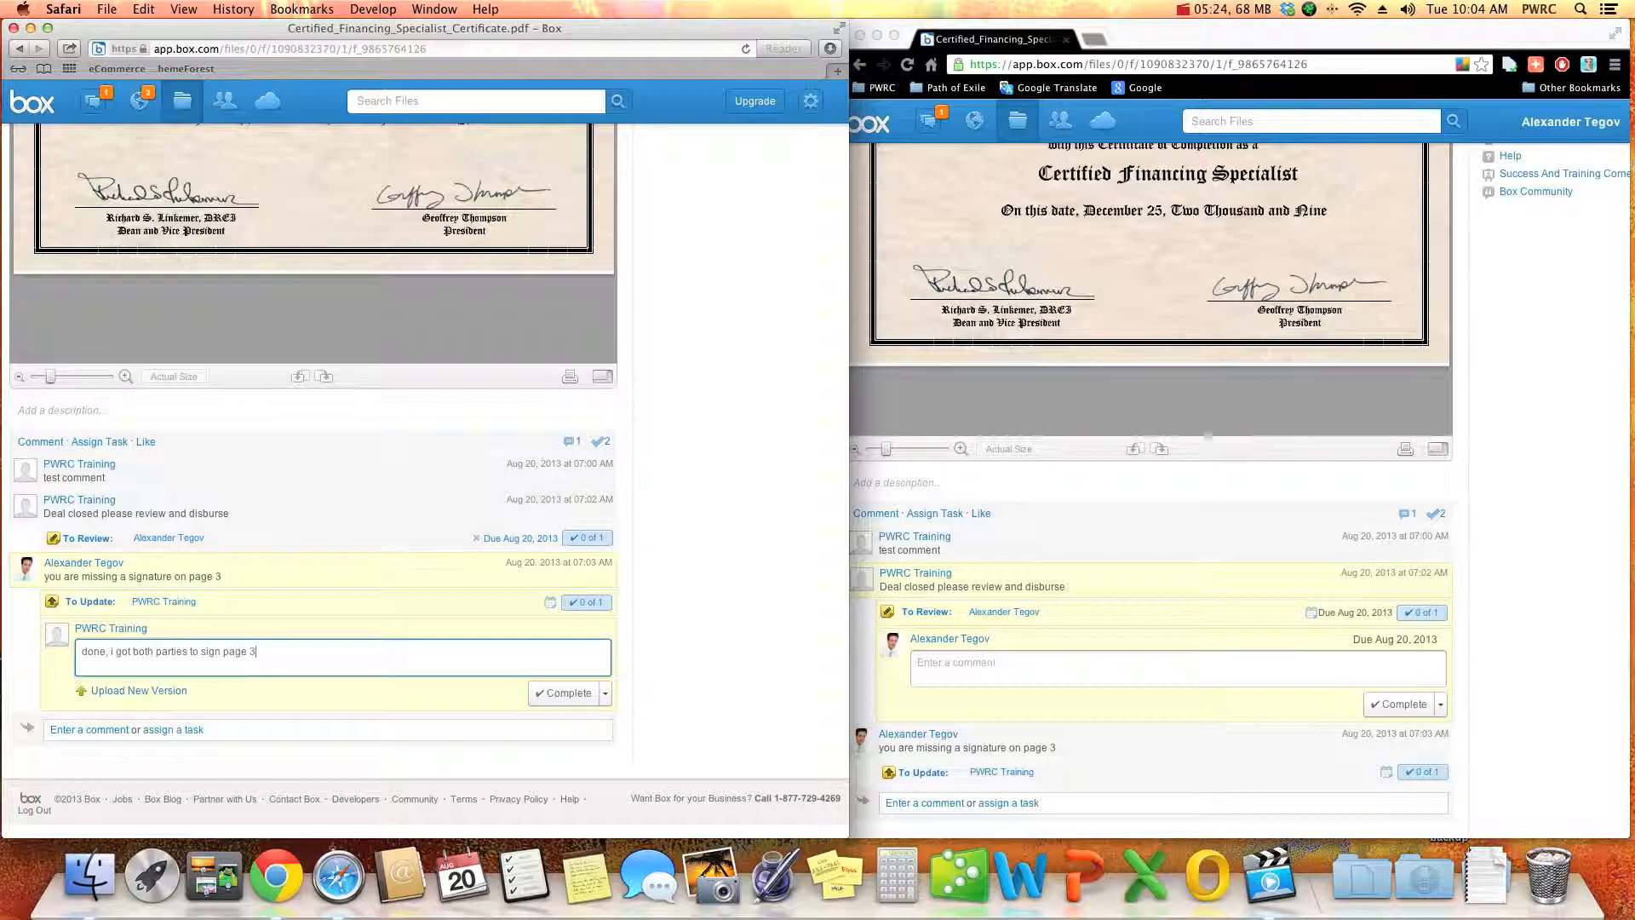
left_click(549, 694)
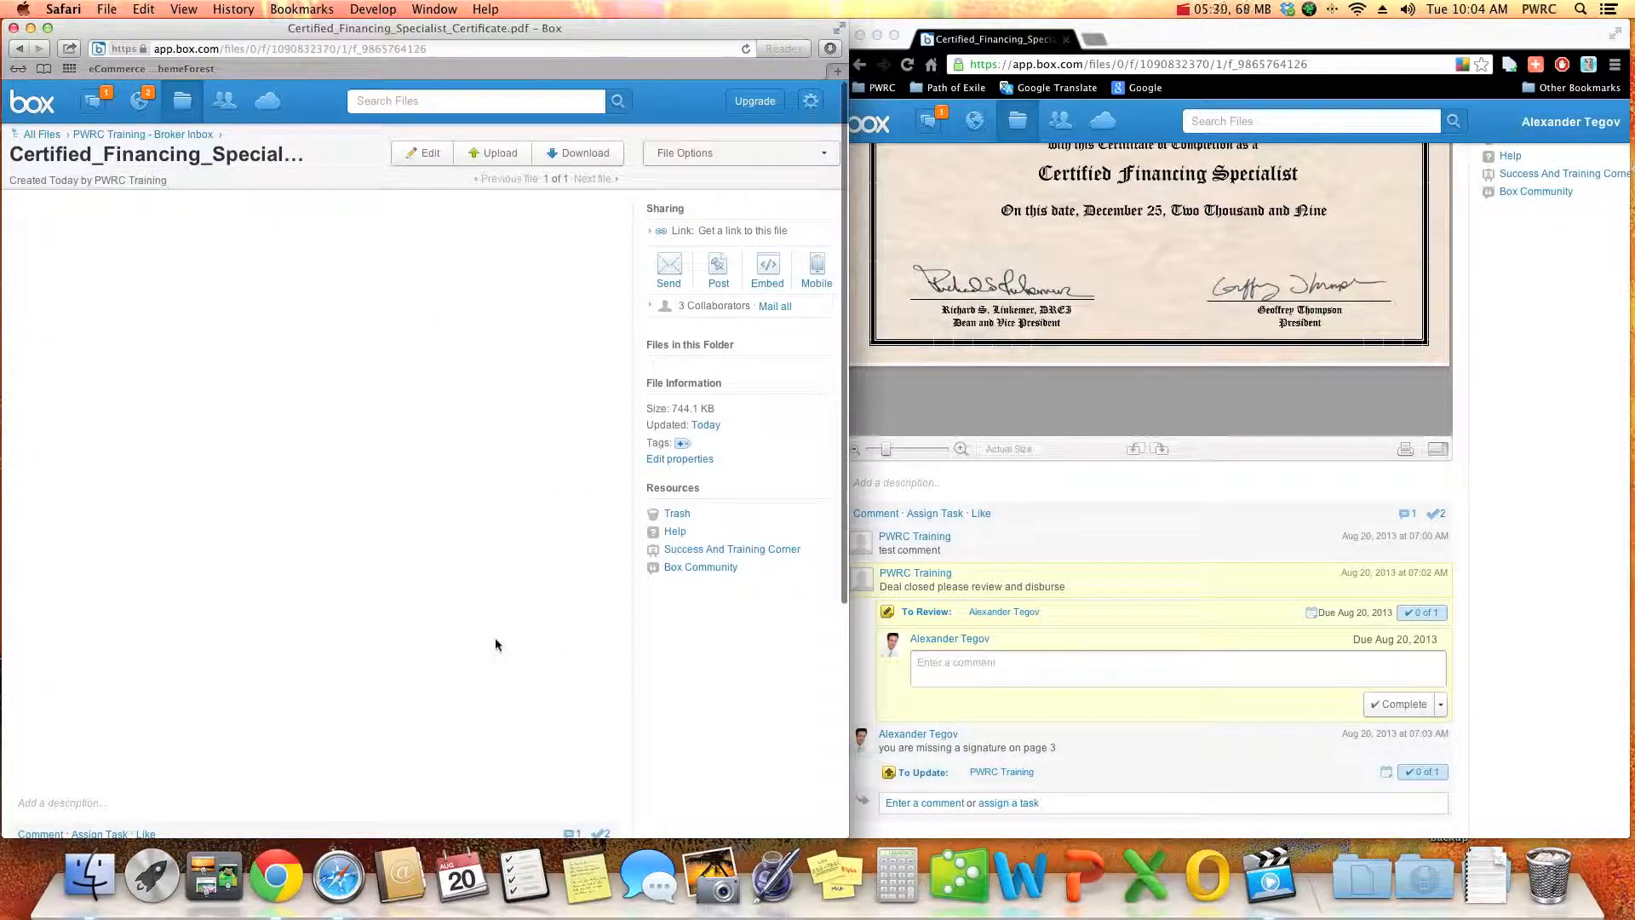
- Check the task and message lists in PWRC Training's Box inbox after completing the update task
left_click(91, 103)
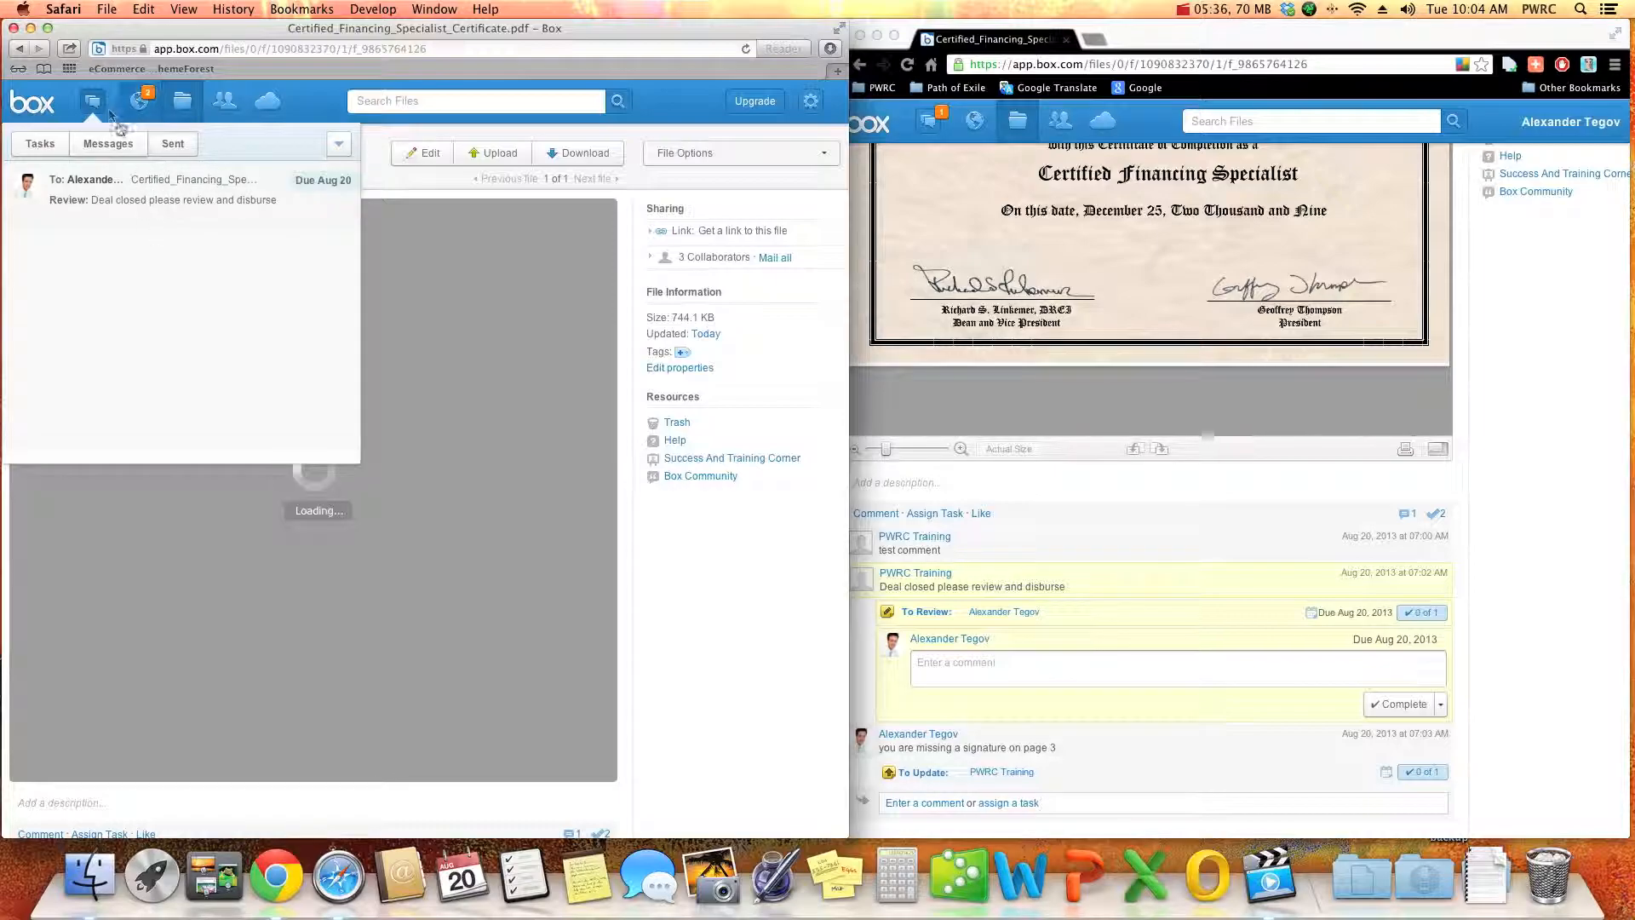
left_click(106, 104)
left_click(98, 101)
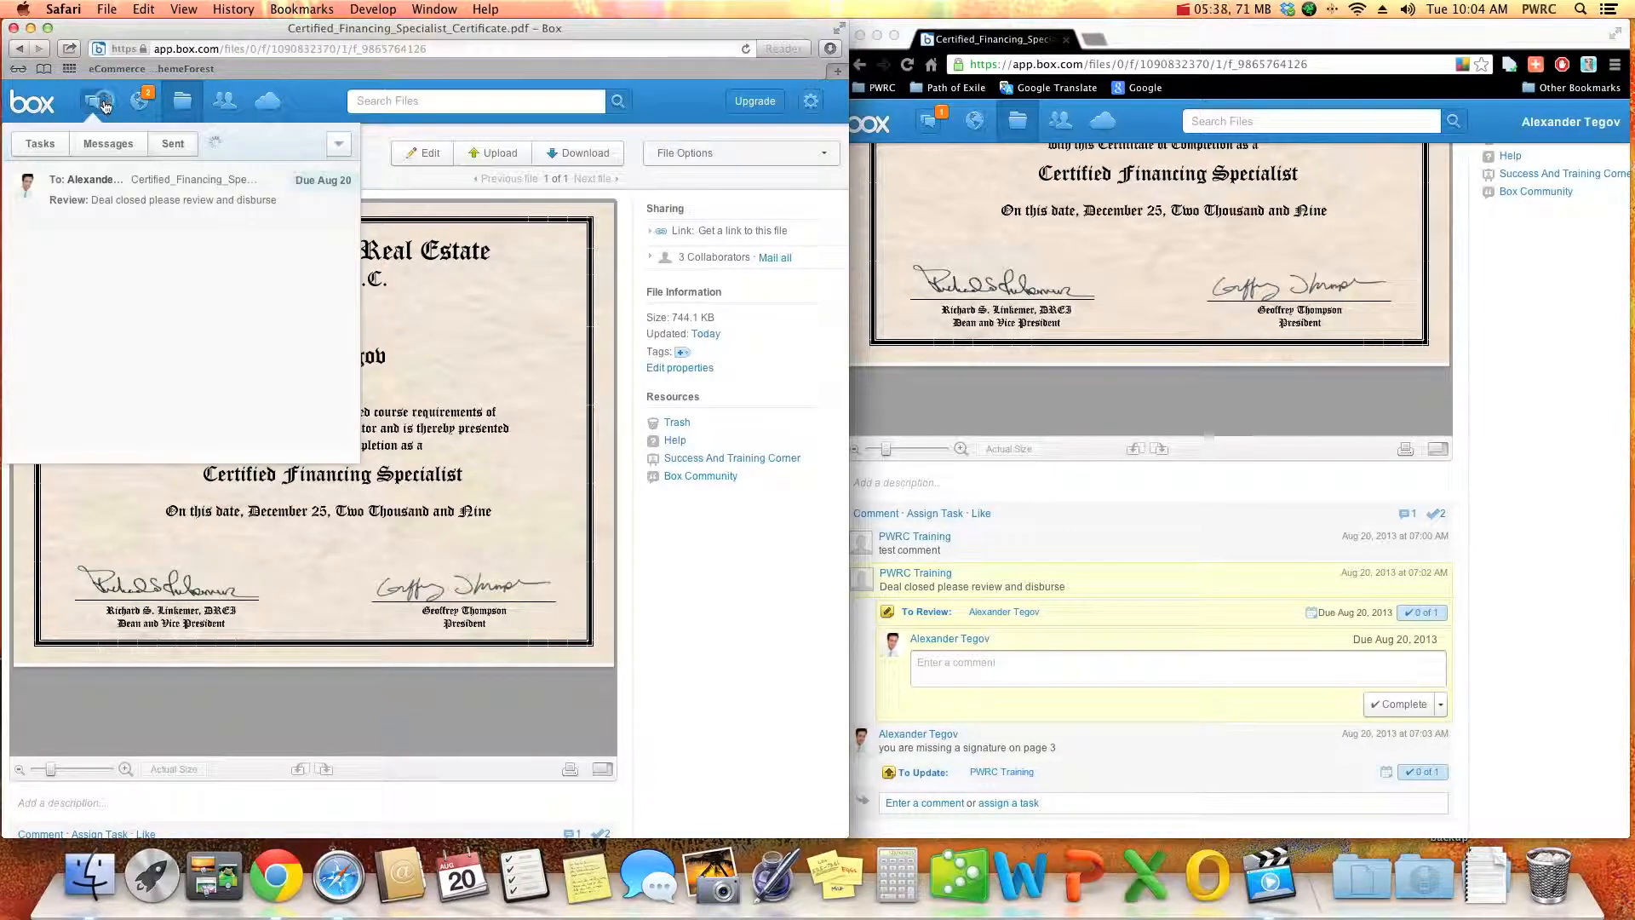
left_click(113, 146)
left_click(39, 143)
- In the broker's account in Chrome, open the certificate's comments from the update task's inbox notification
left_click(1209, 477)
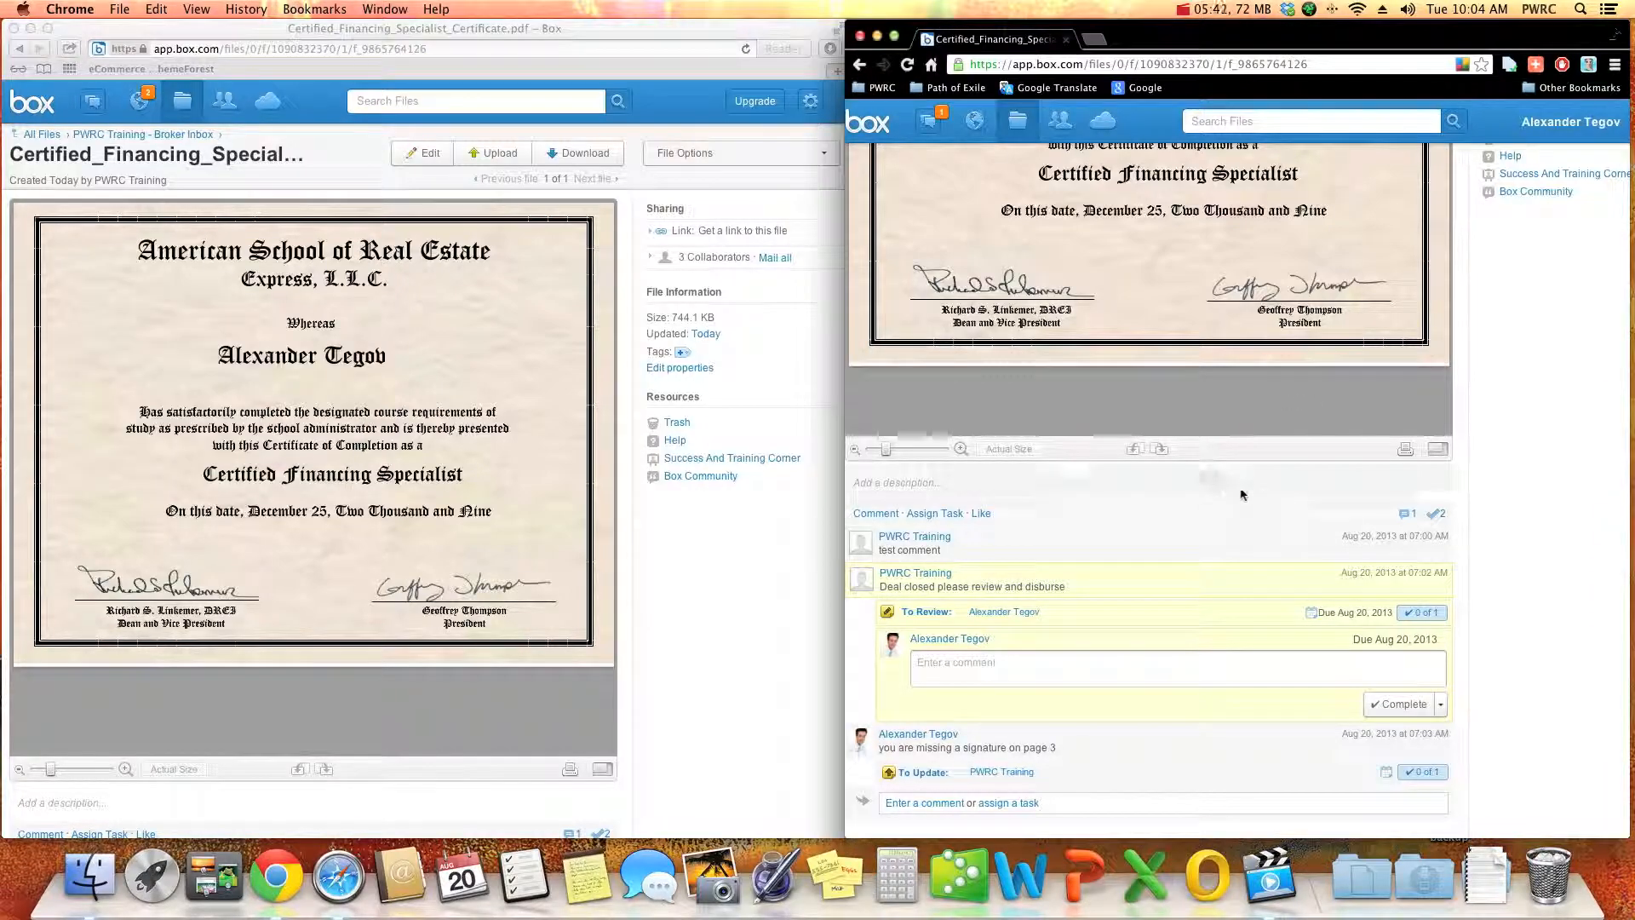
scroll(1022, 732, "up", 3)
scroll(1023, 740, "down", 3)
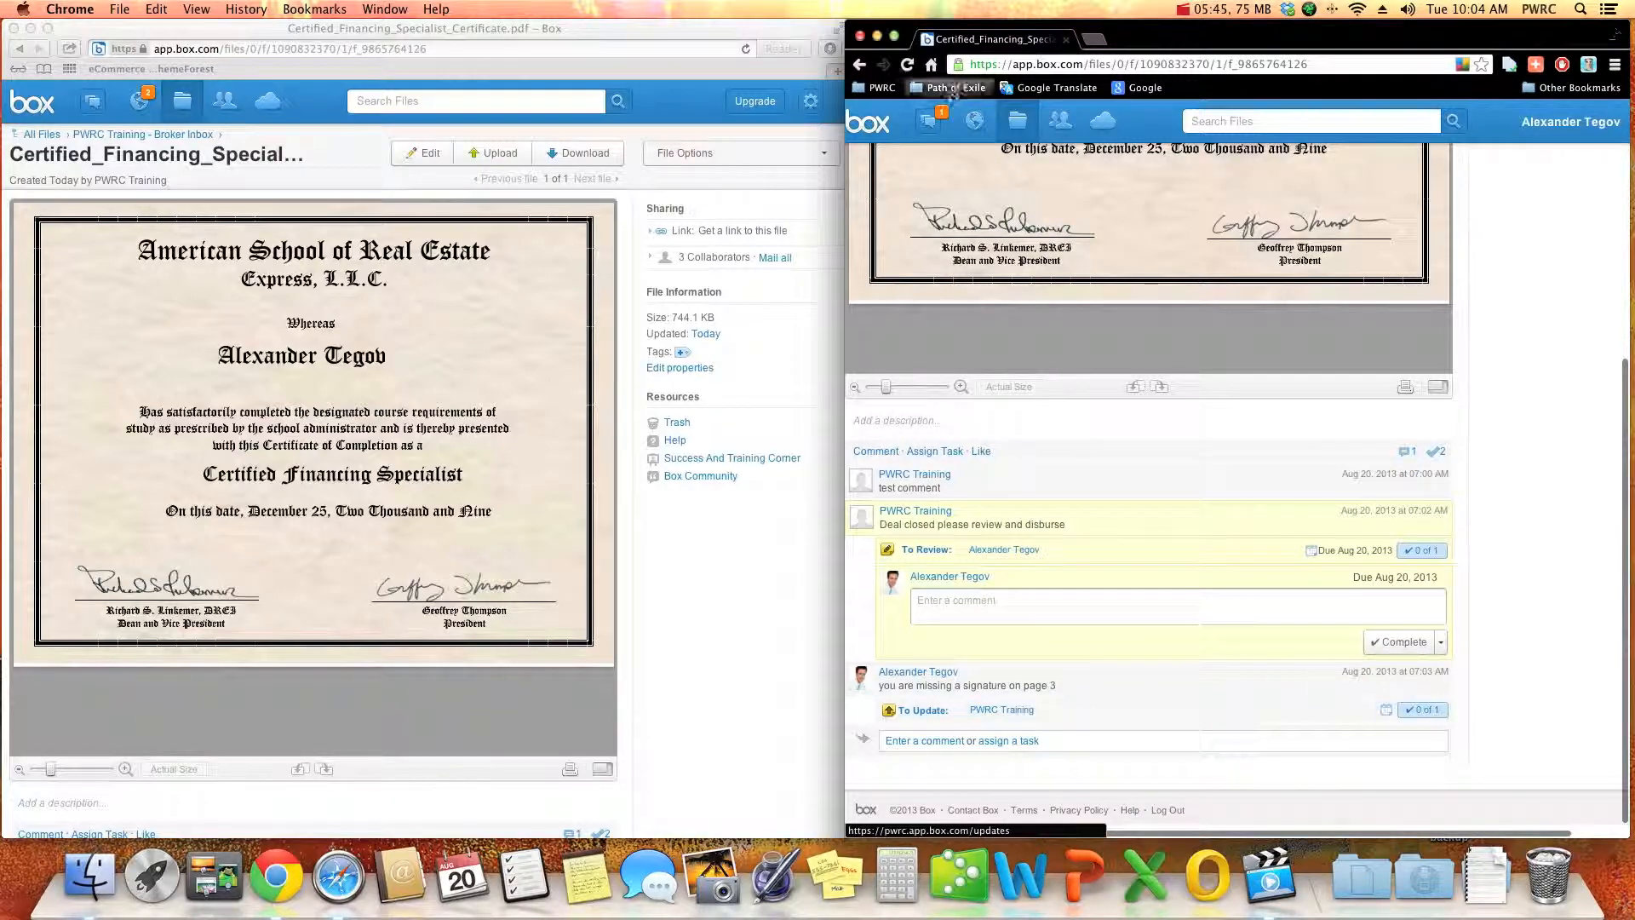
left_click(930, 121)
left_click(972, 230)
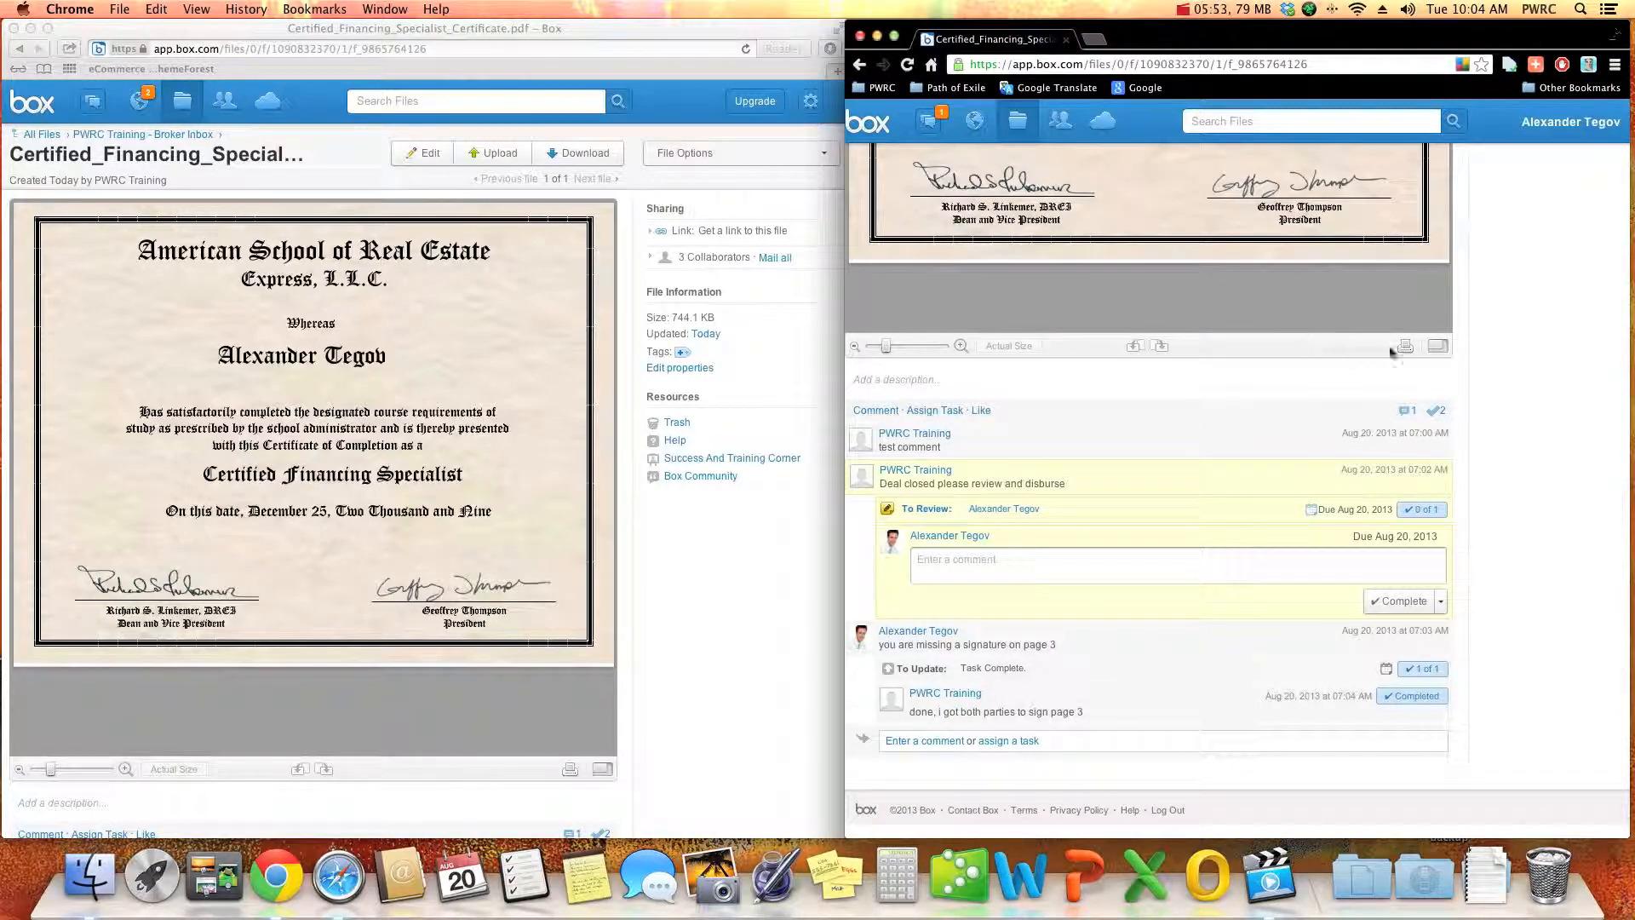
- Look over the certificate and mark the broker's "Deal closed please review and disburse" review task as complete
scroll(1535, 429, "up", 5)
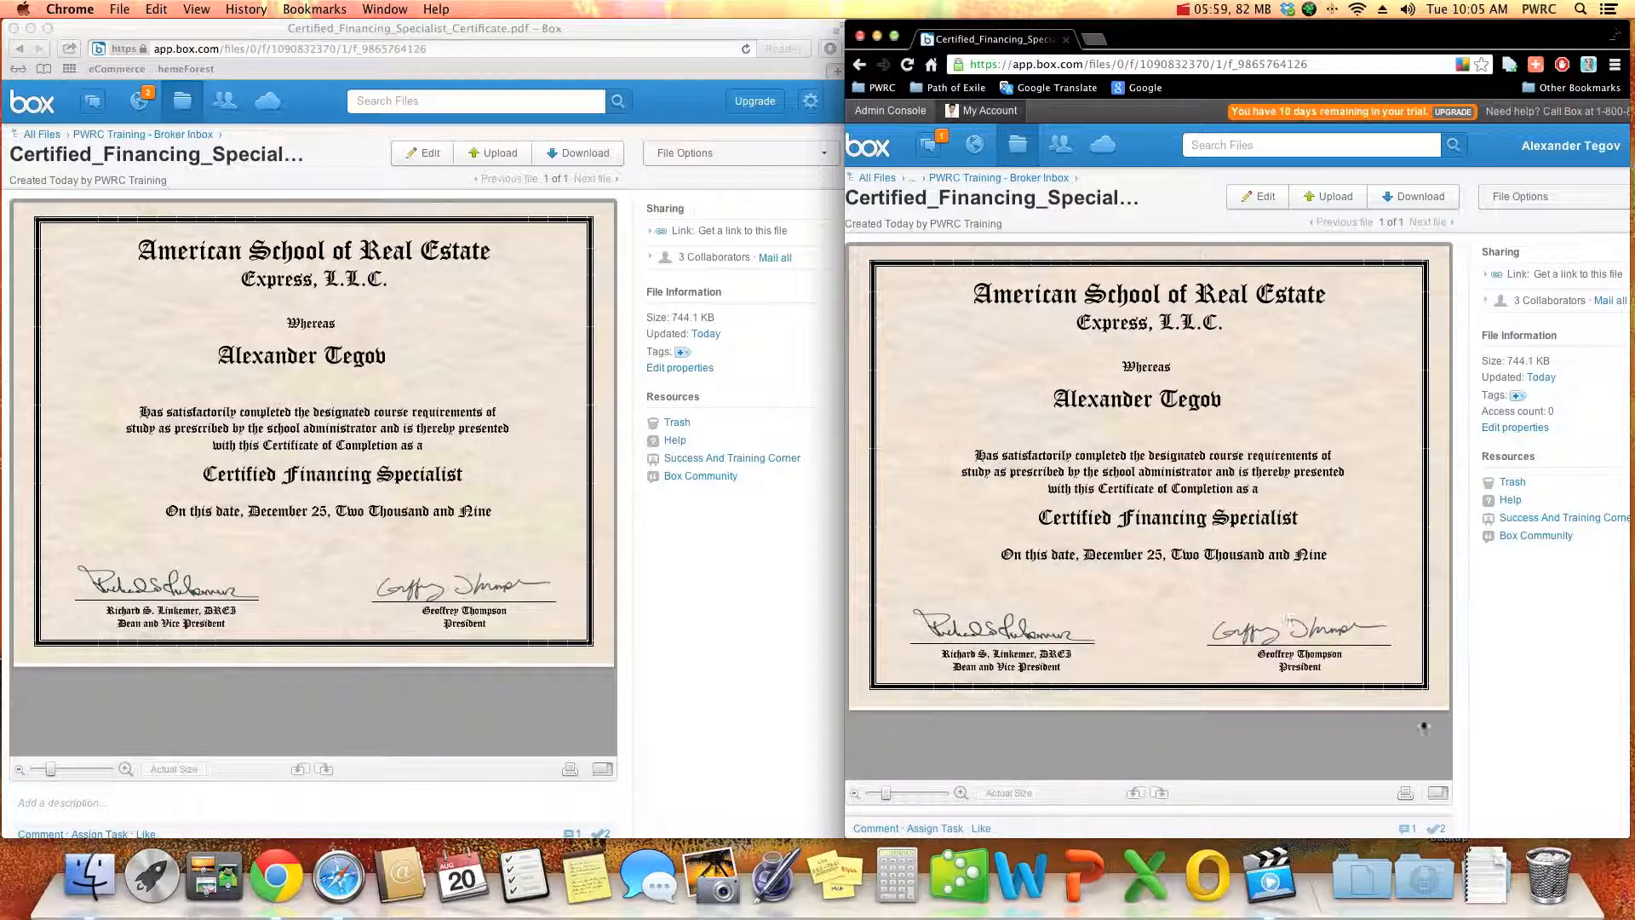
scroll(1541, 737, "down", 5)
left_click(1400, 601)
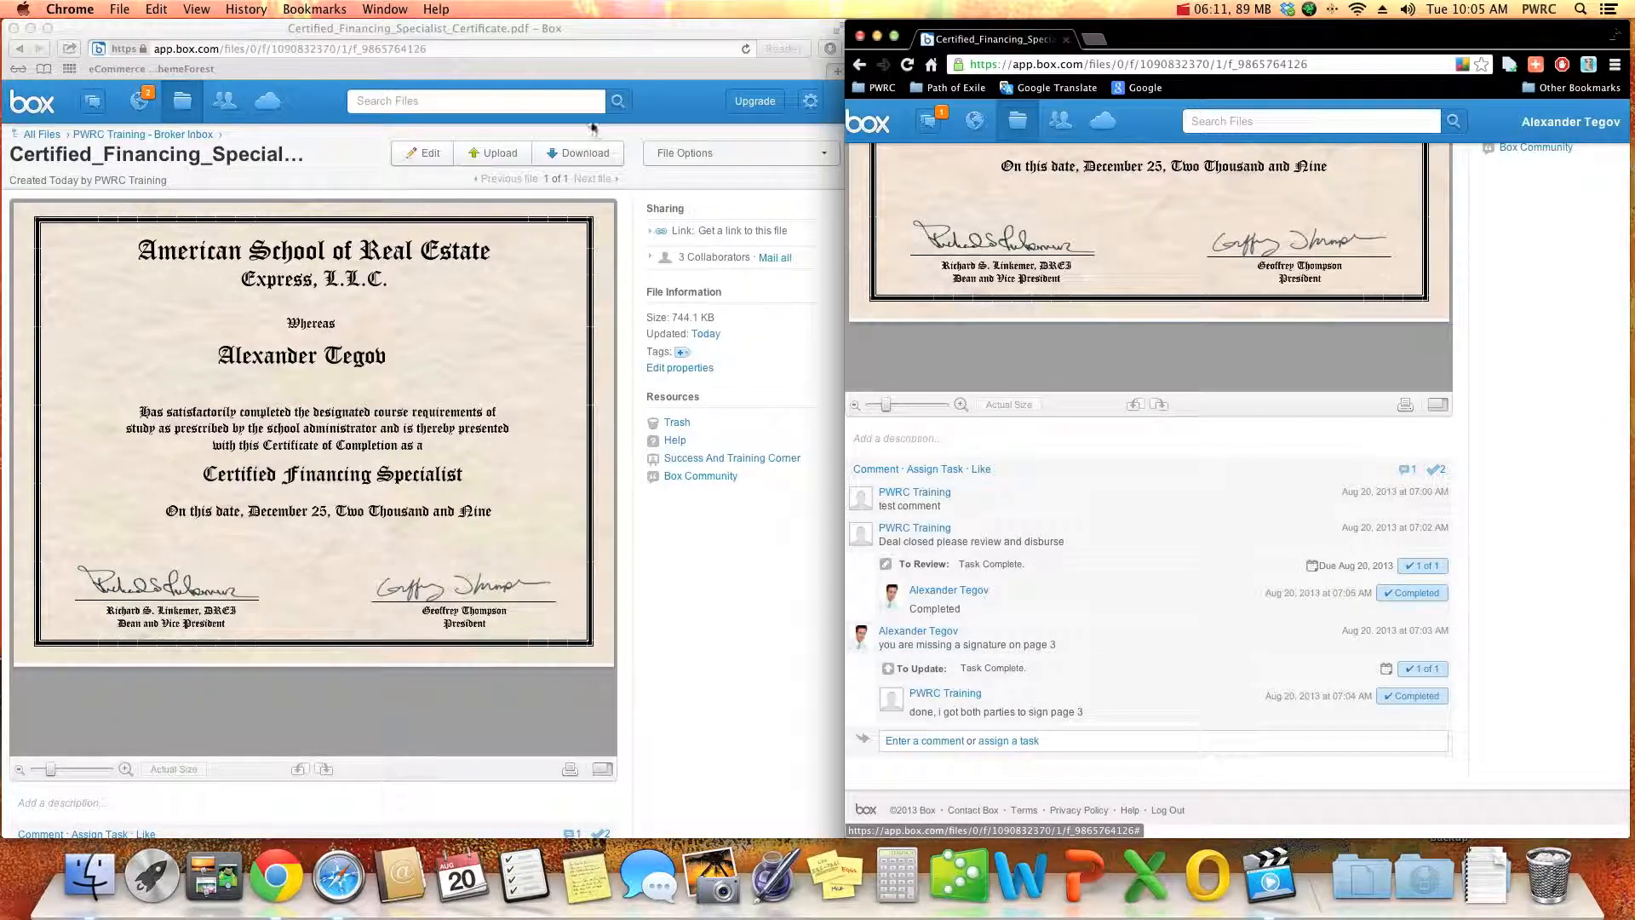
left_click(78, 104)
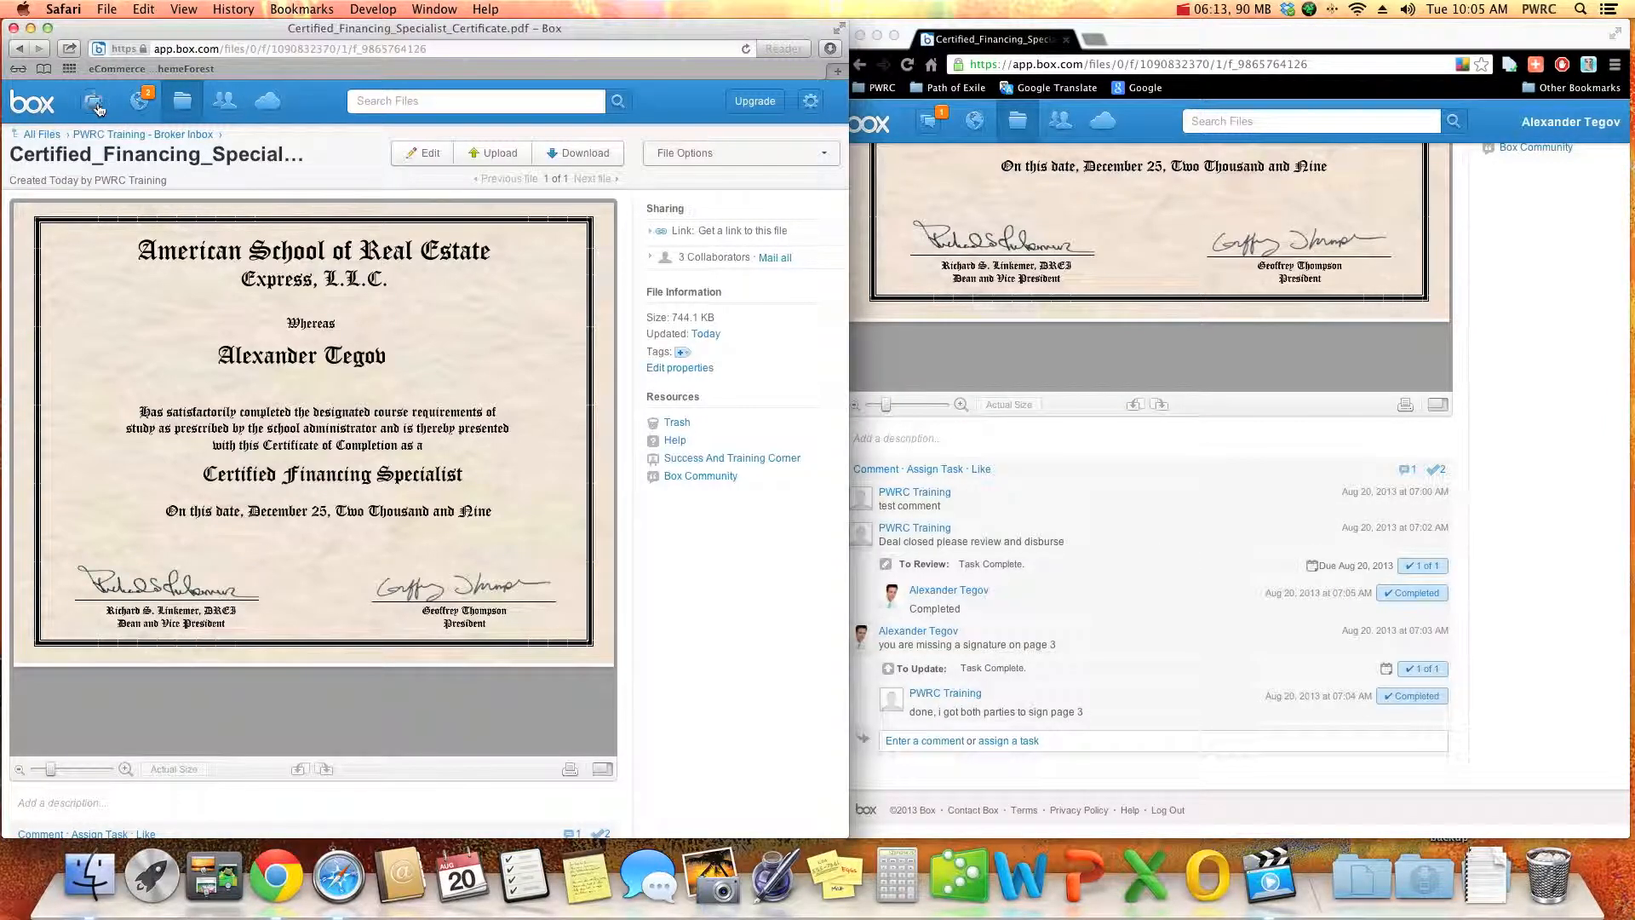
left_click(98, 103)
left_click(163, 143)
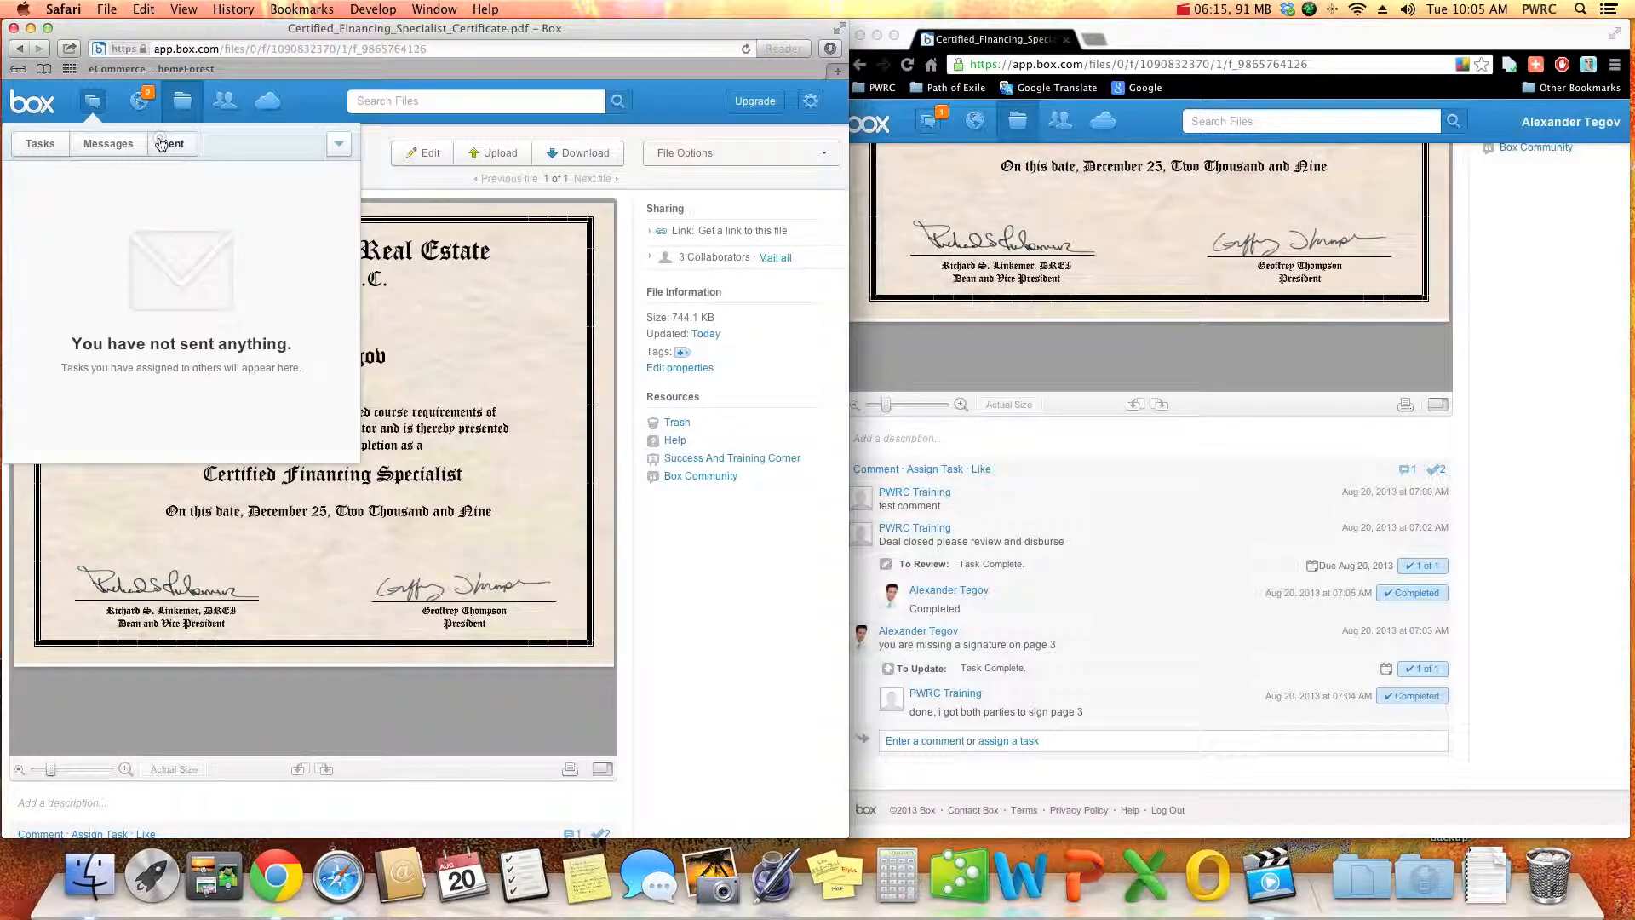
left_click(128, 145)
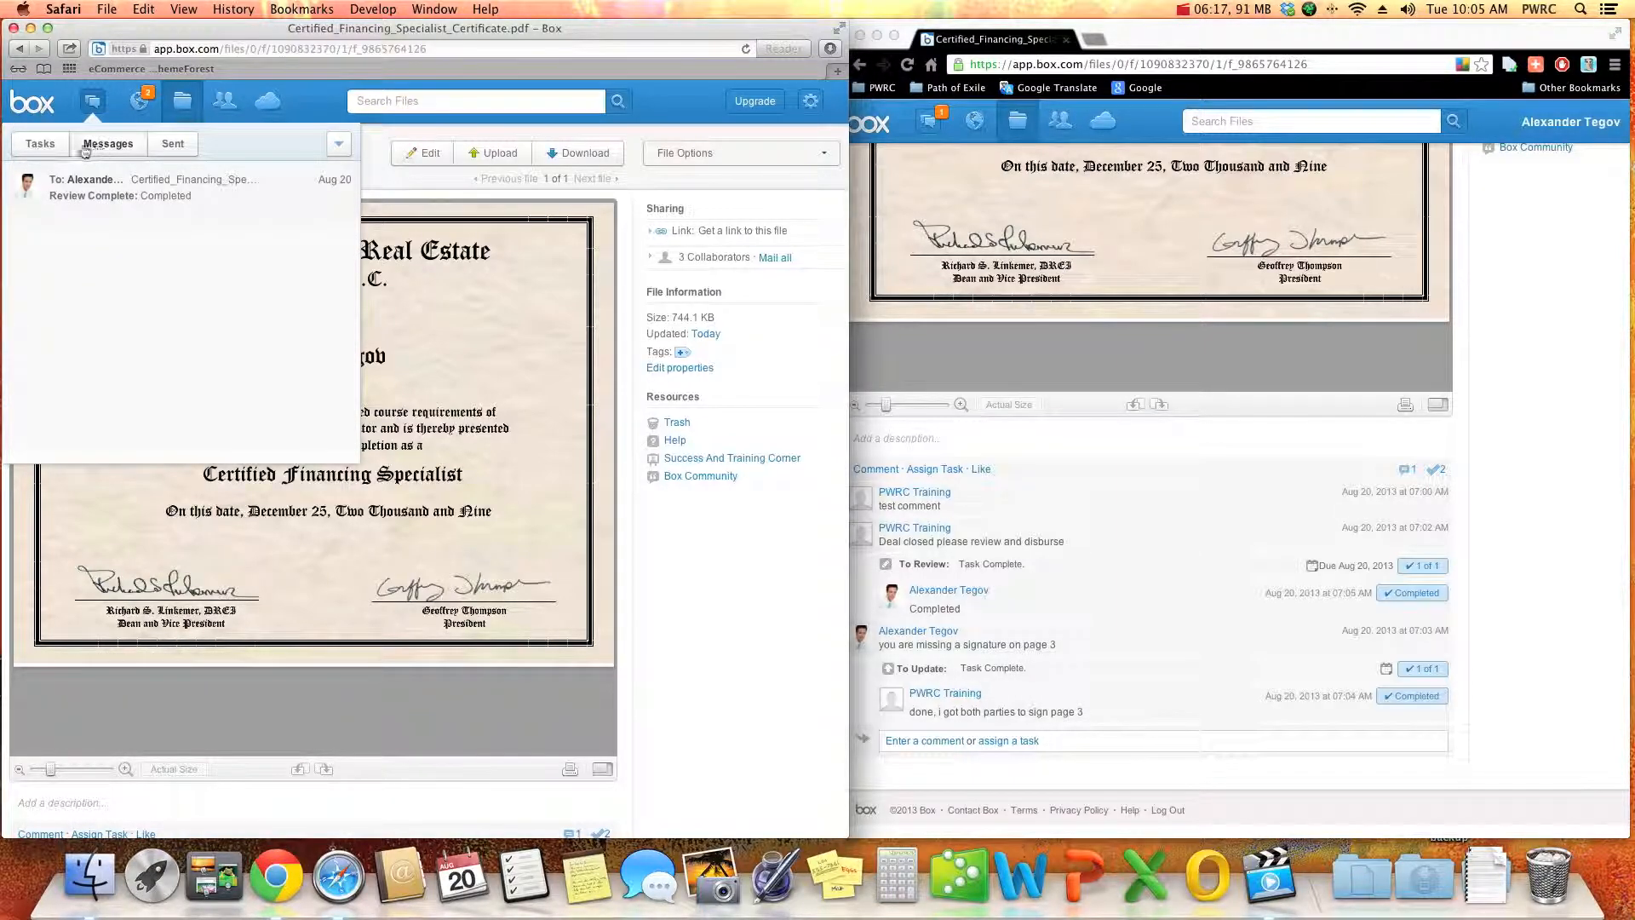
left_click(39, 148)
left_click(90, 147)
left_click(48, 147)
left_click(93, 148)
left_click(60, 148)
left_click(77, 148)
left_click(673, 545)
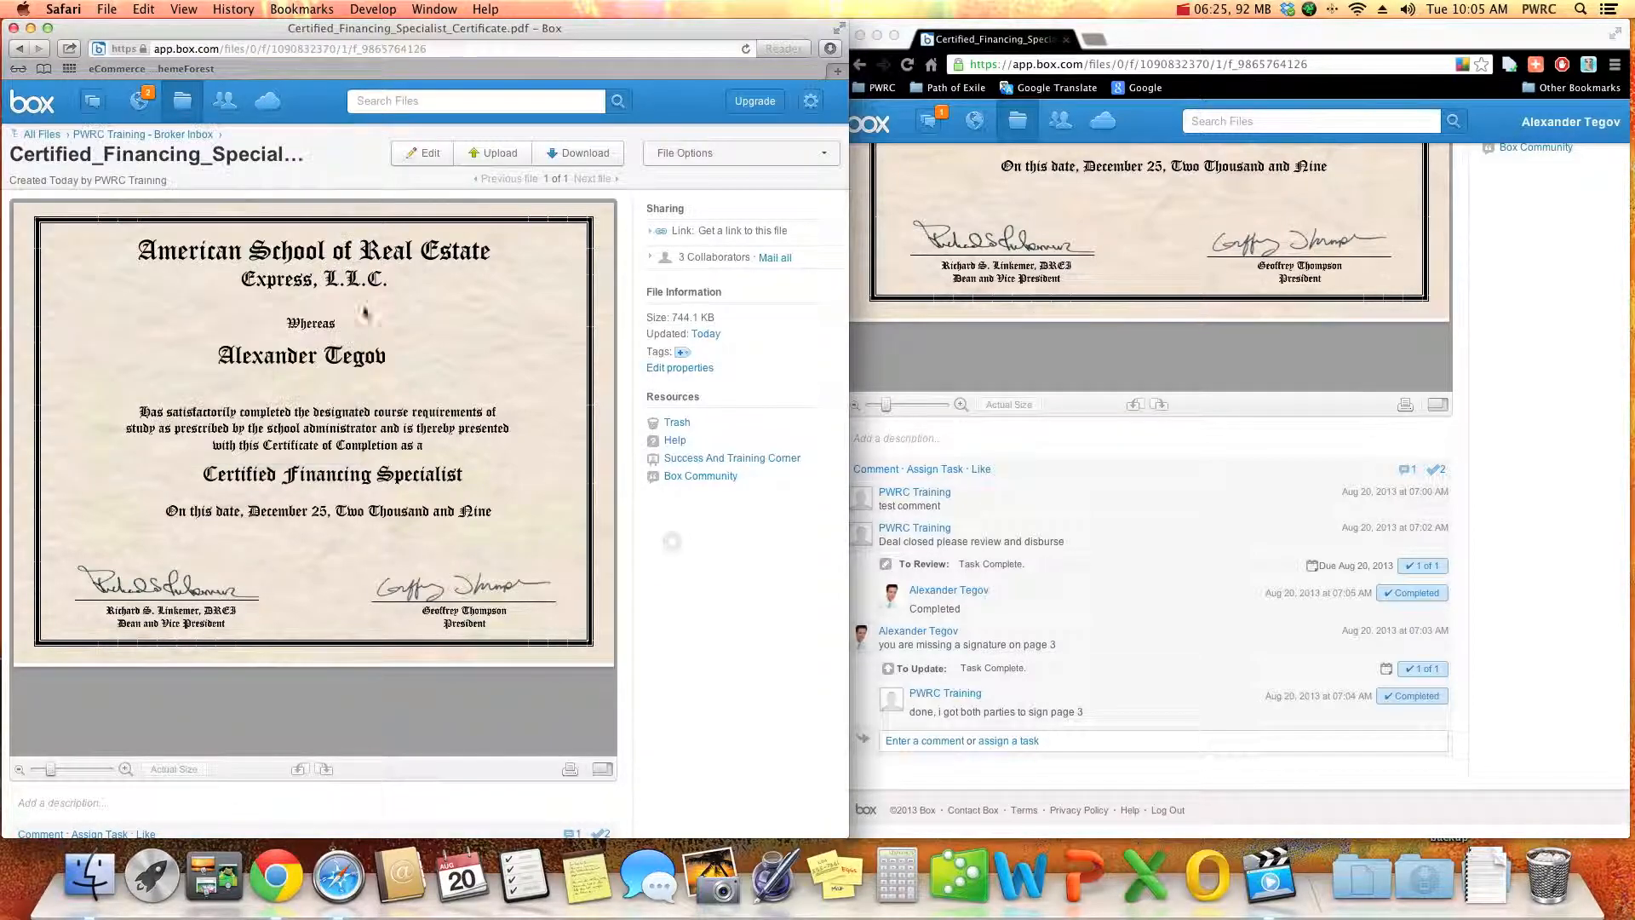
- From the broker's account in Chrome, add the comment "PWRC Training should receive this message" to the certificate
left_click(1515, 662)
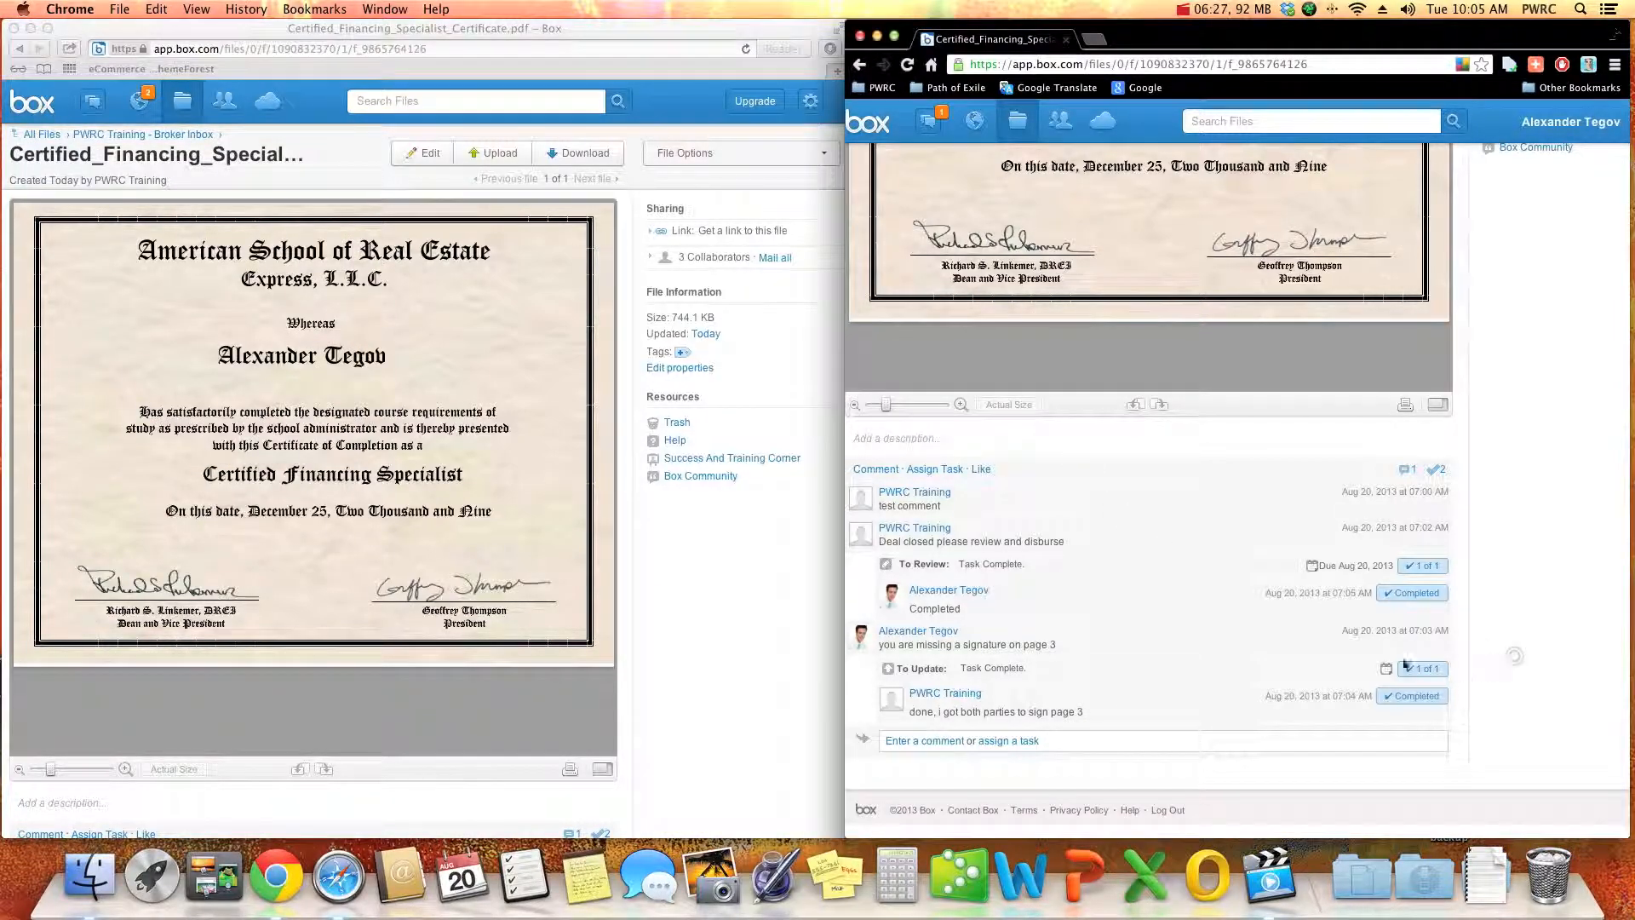
left_click(930, 742)
type("P")
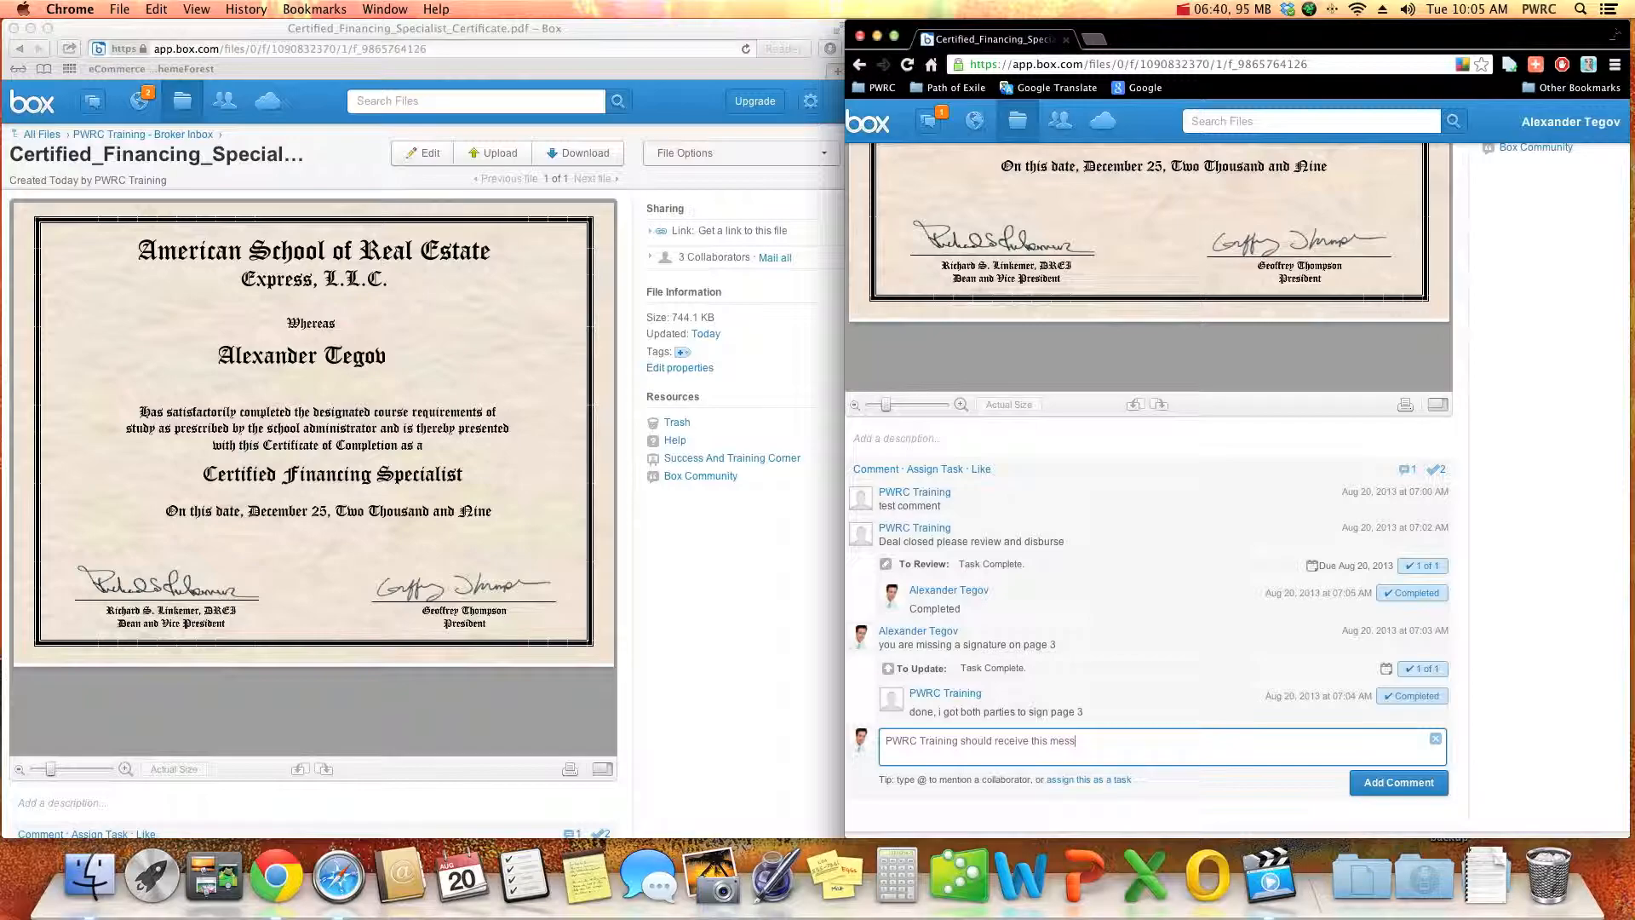
left_click(1389, 783)
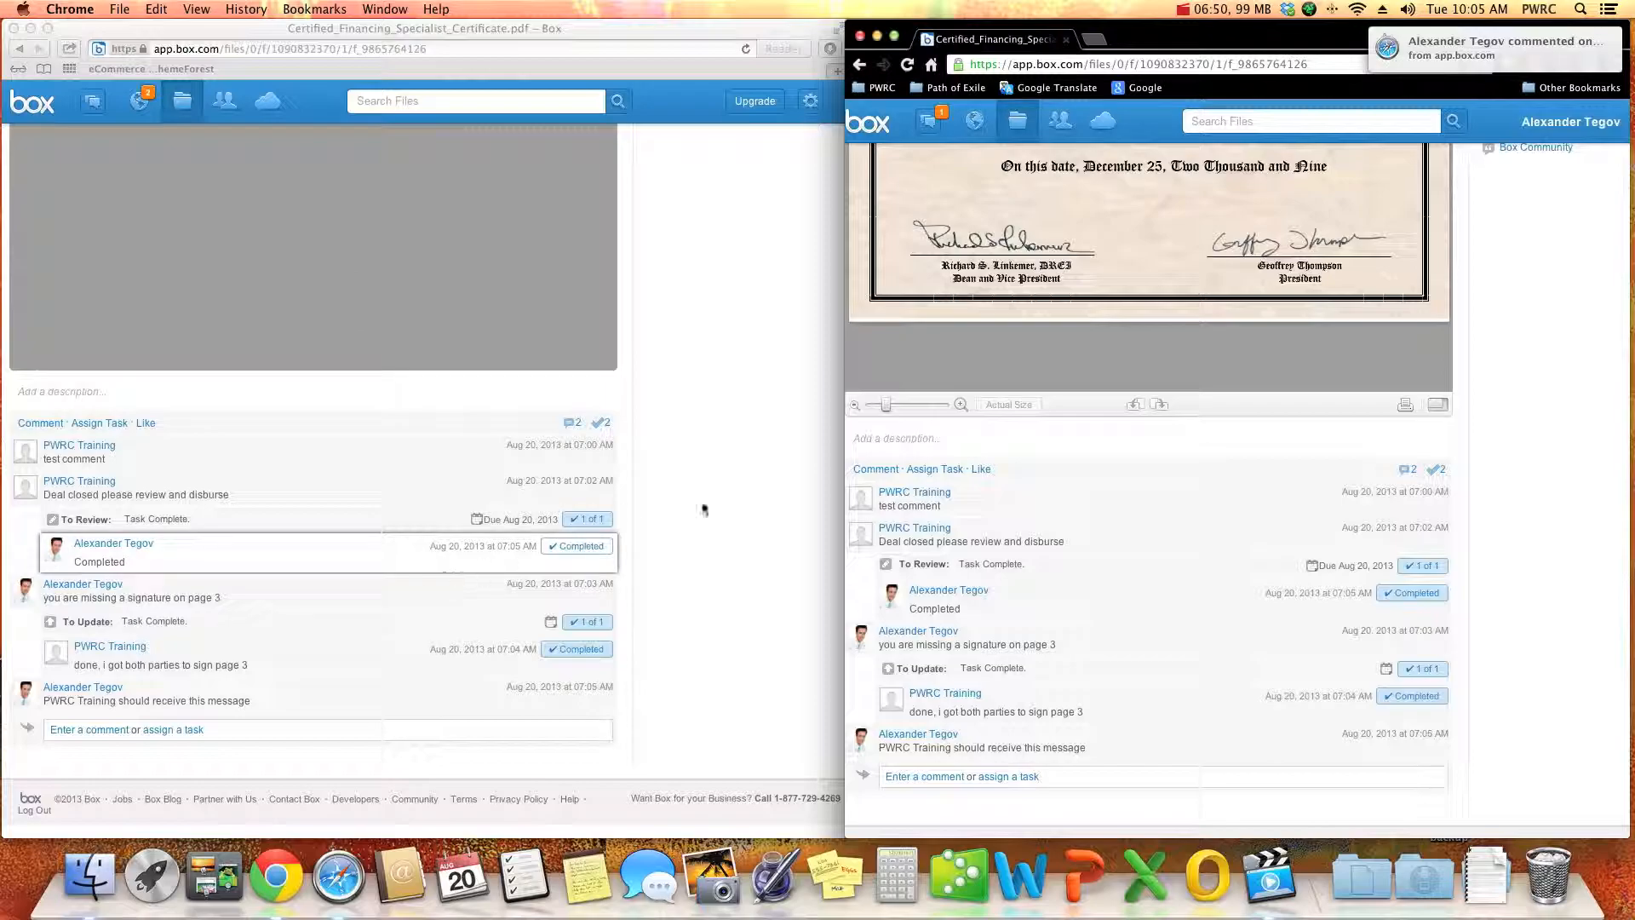
- In Safari, examine the broker's newest comment and how it mentions PWRC Training below the certificate
left_click(785, 481)
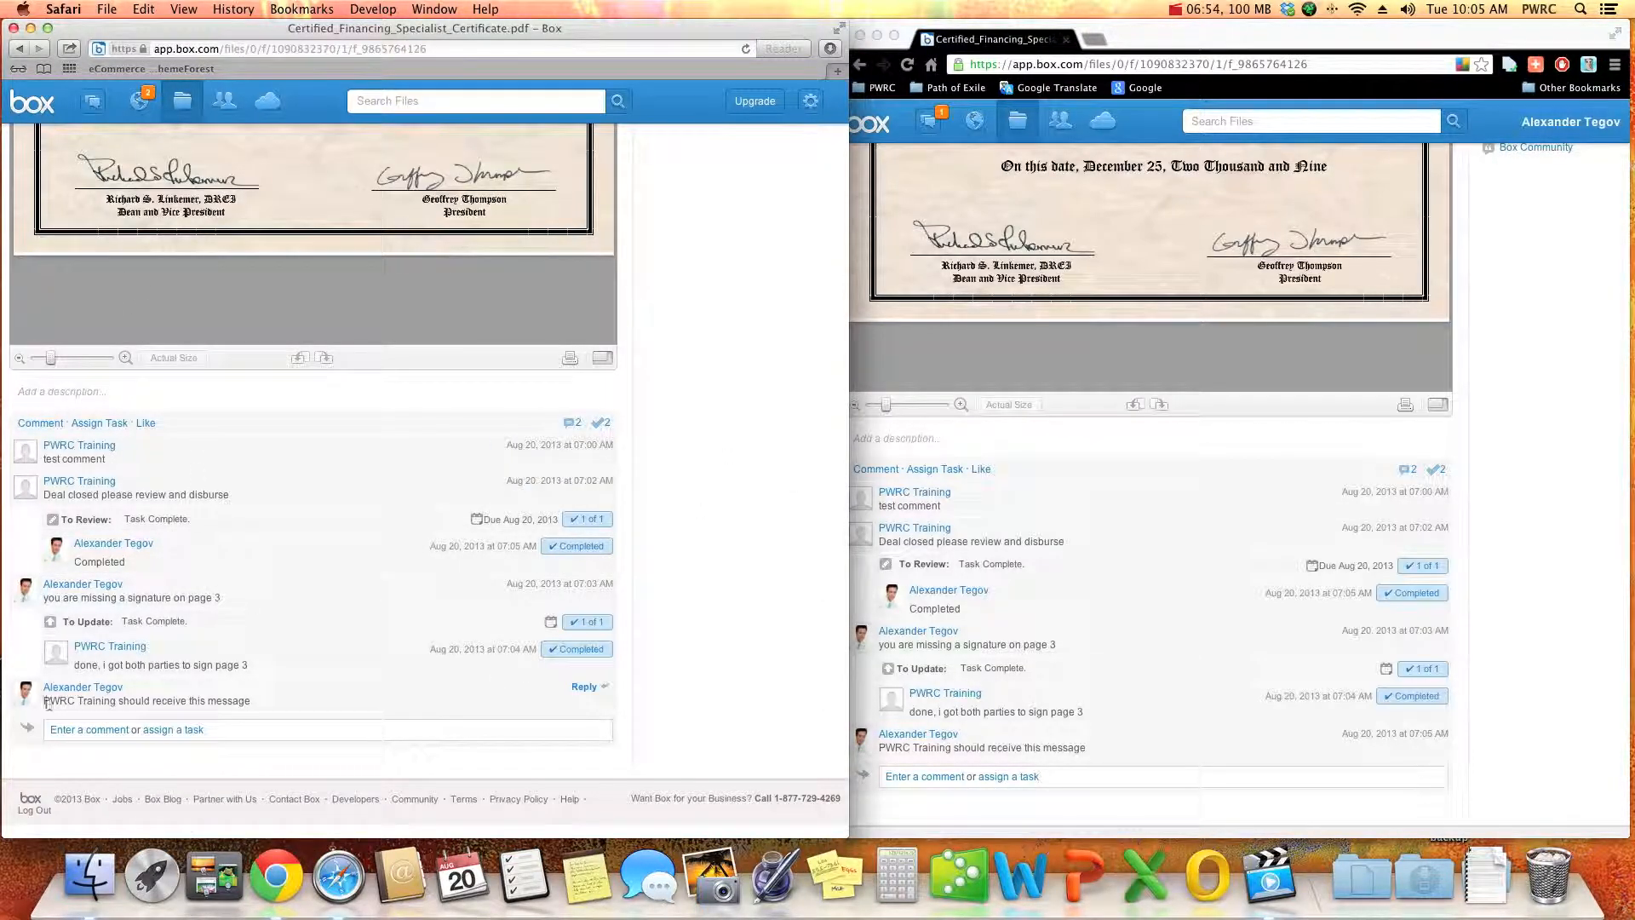
left_click_drag(43, 701, 247, 704)
left_click(245, 705)
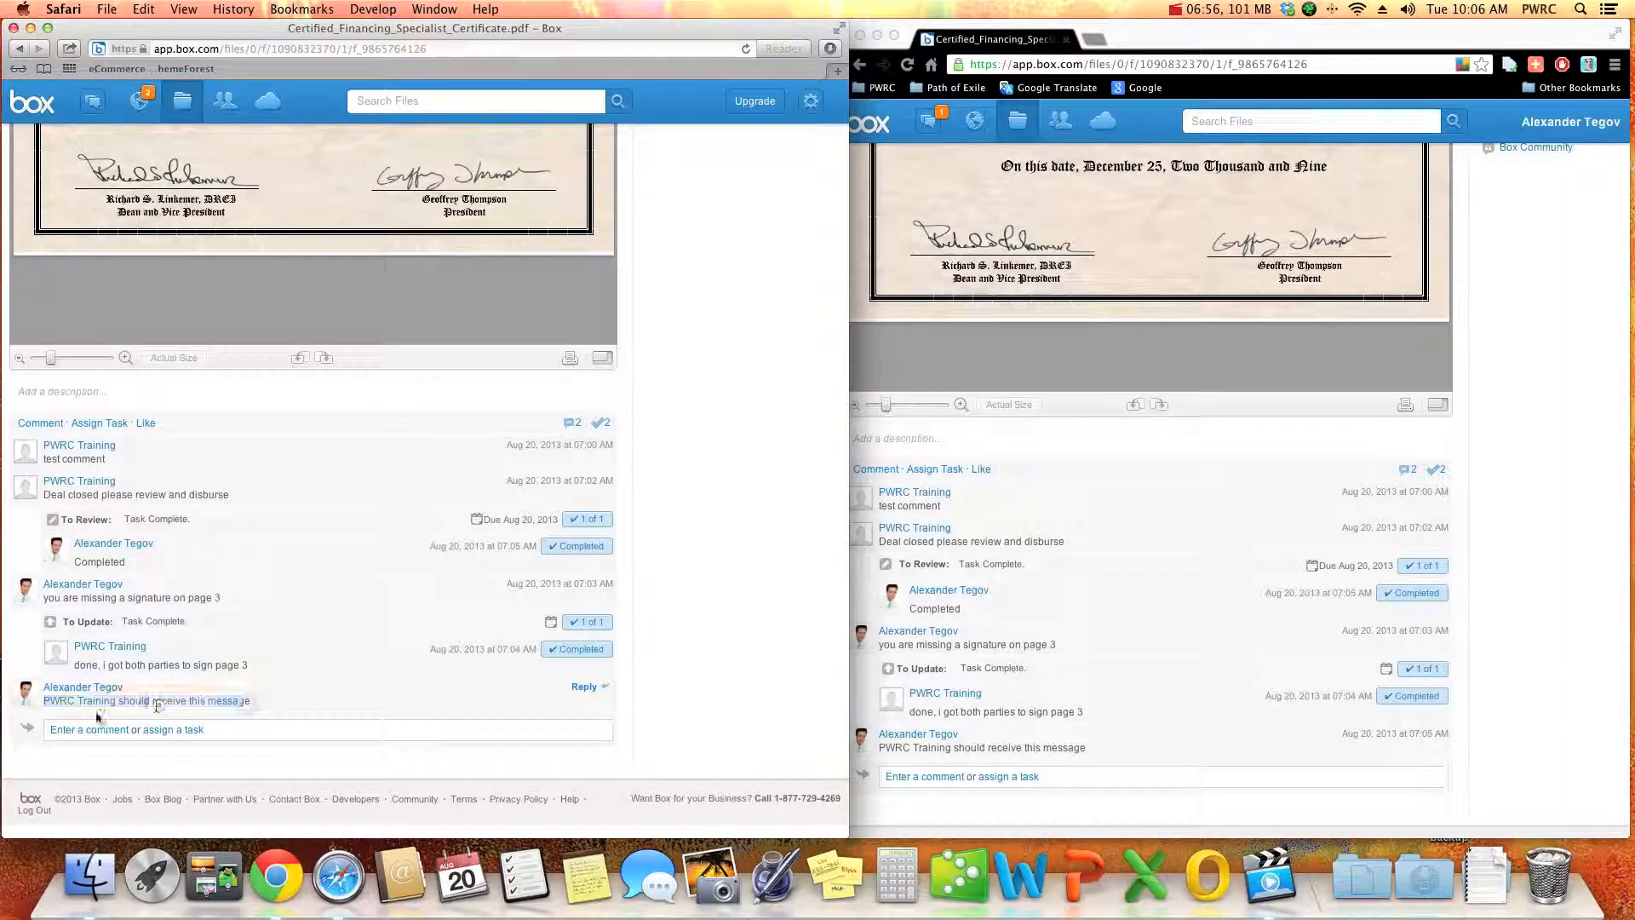
left_click_drag(120, 702, 43, 702)
left_click(175, 701)
left_click(95, 710)
left_click_drag(119, 701, 51, 702)
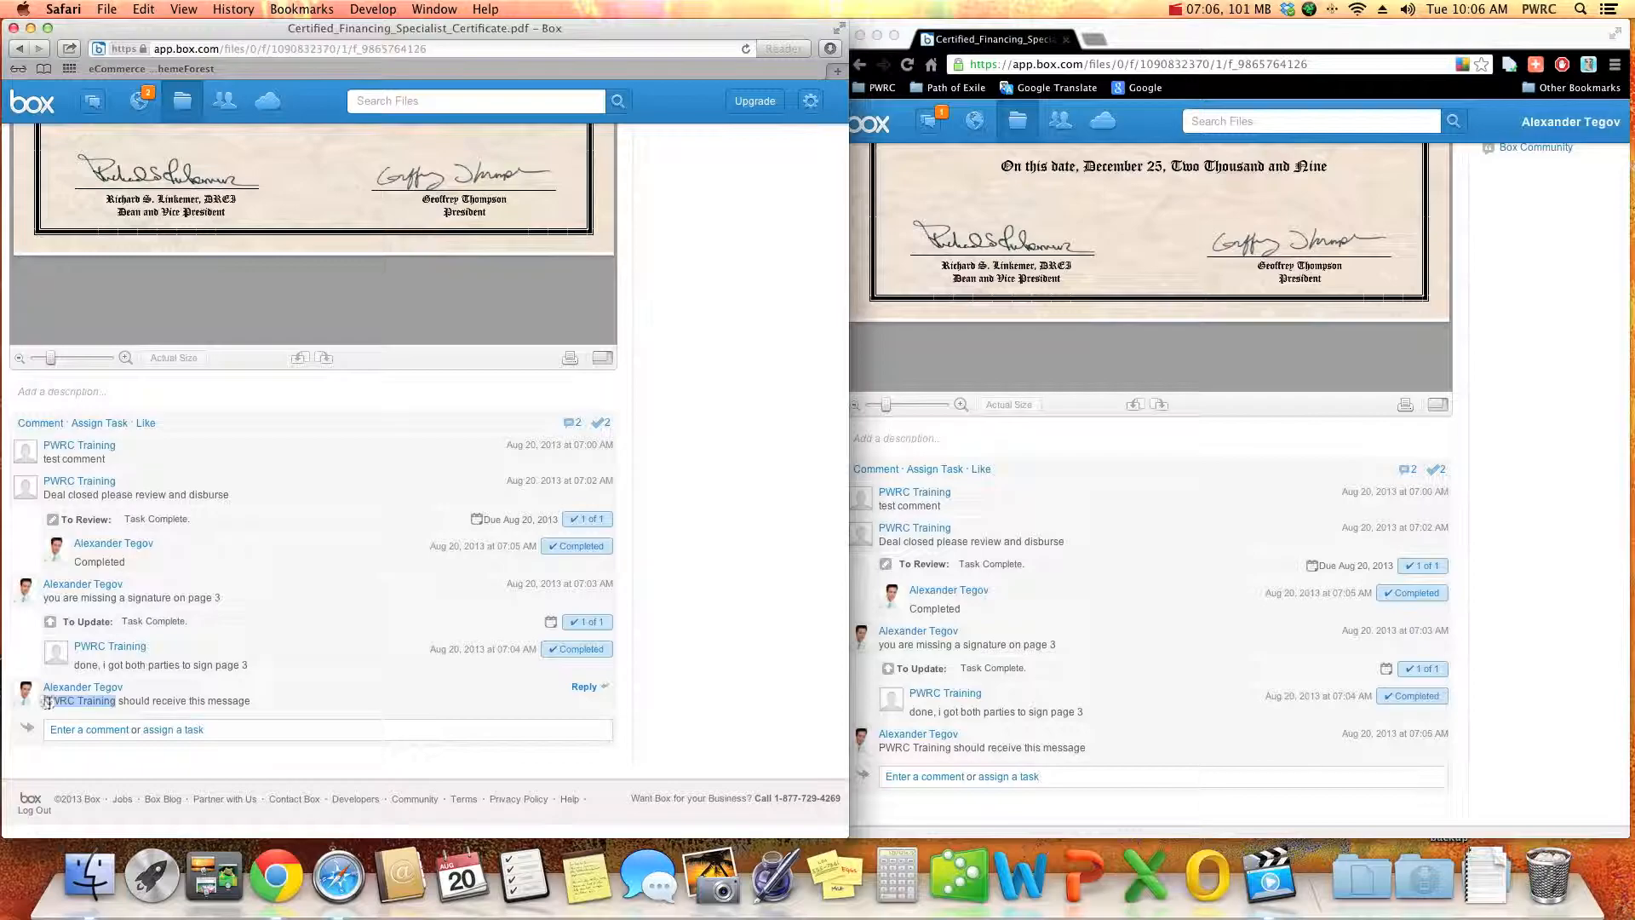
triple_click(48, 702)
triple_click(46, 702)
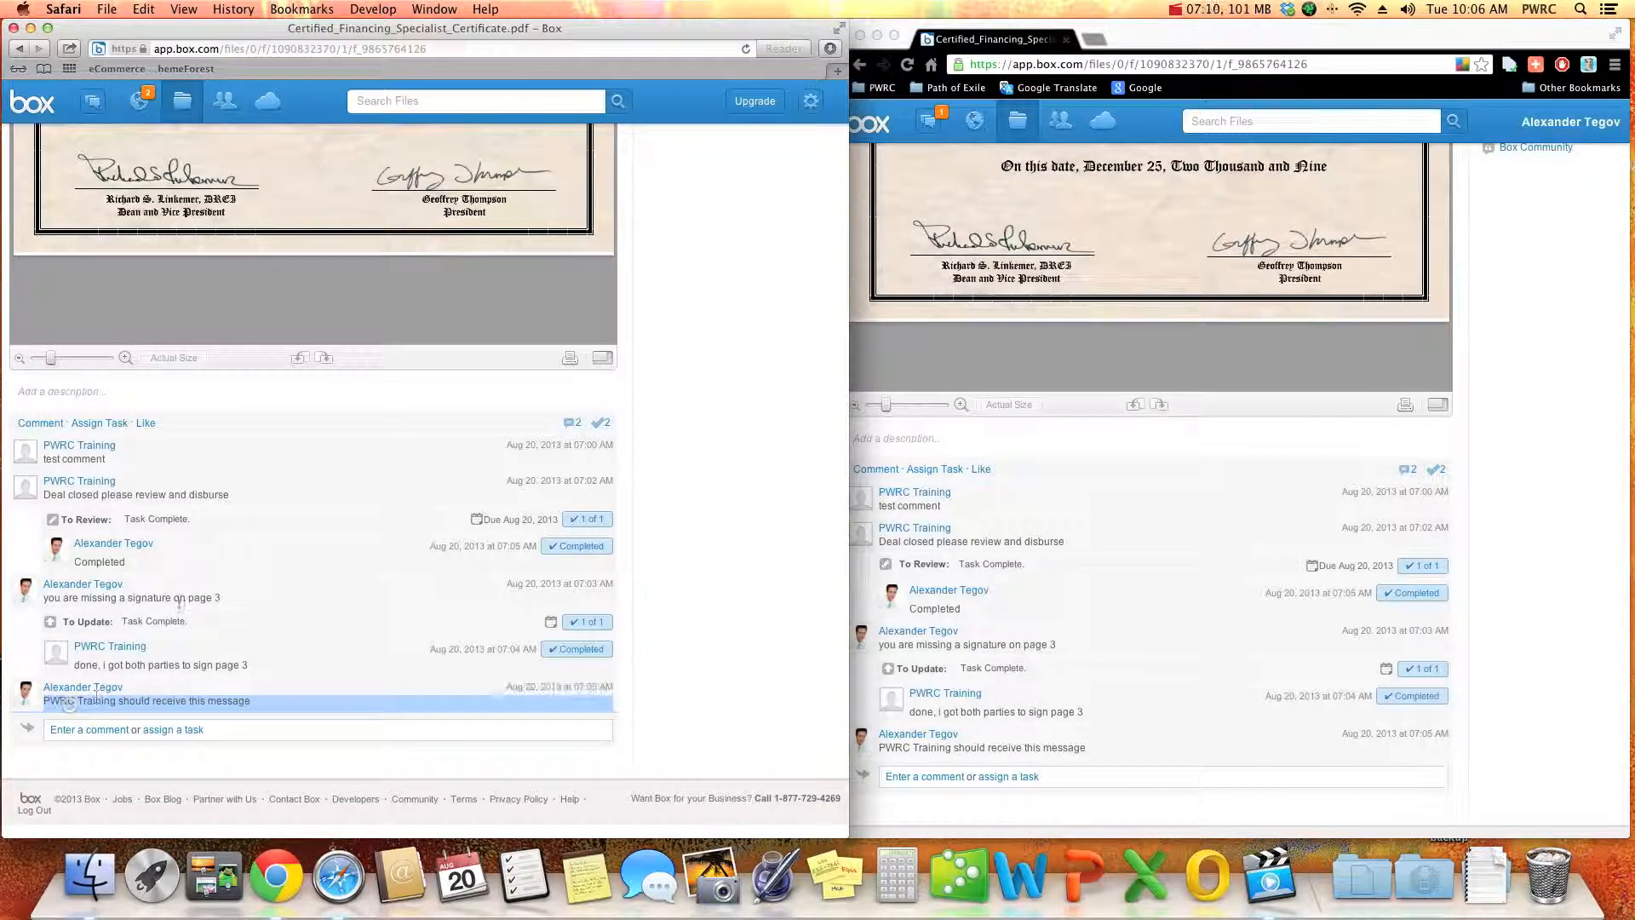
- Check PWRC Training's messages list for a notification about the broker's new comment
left_click(78, 102)
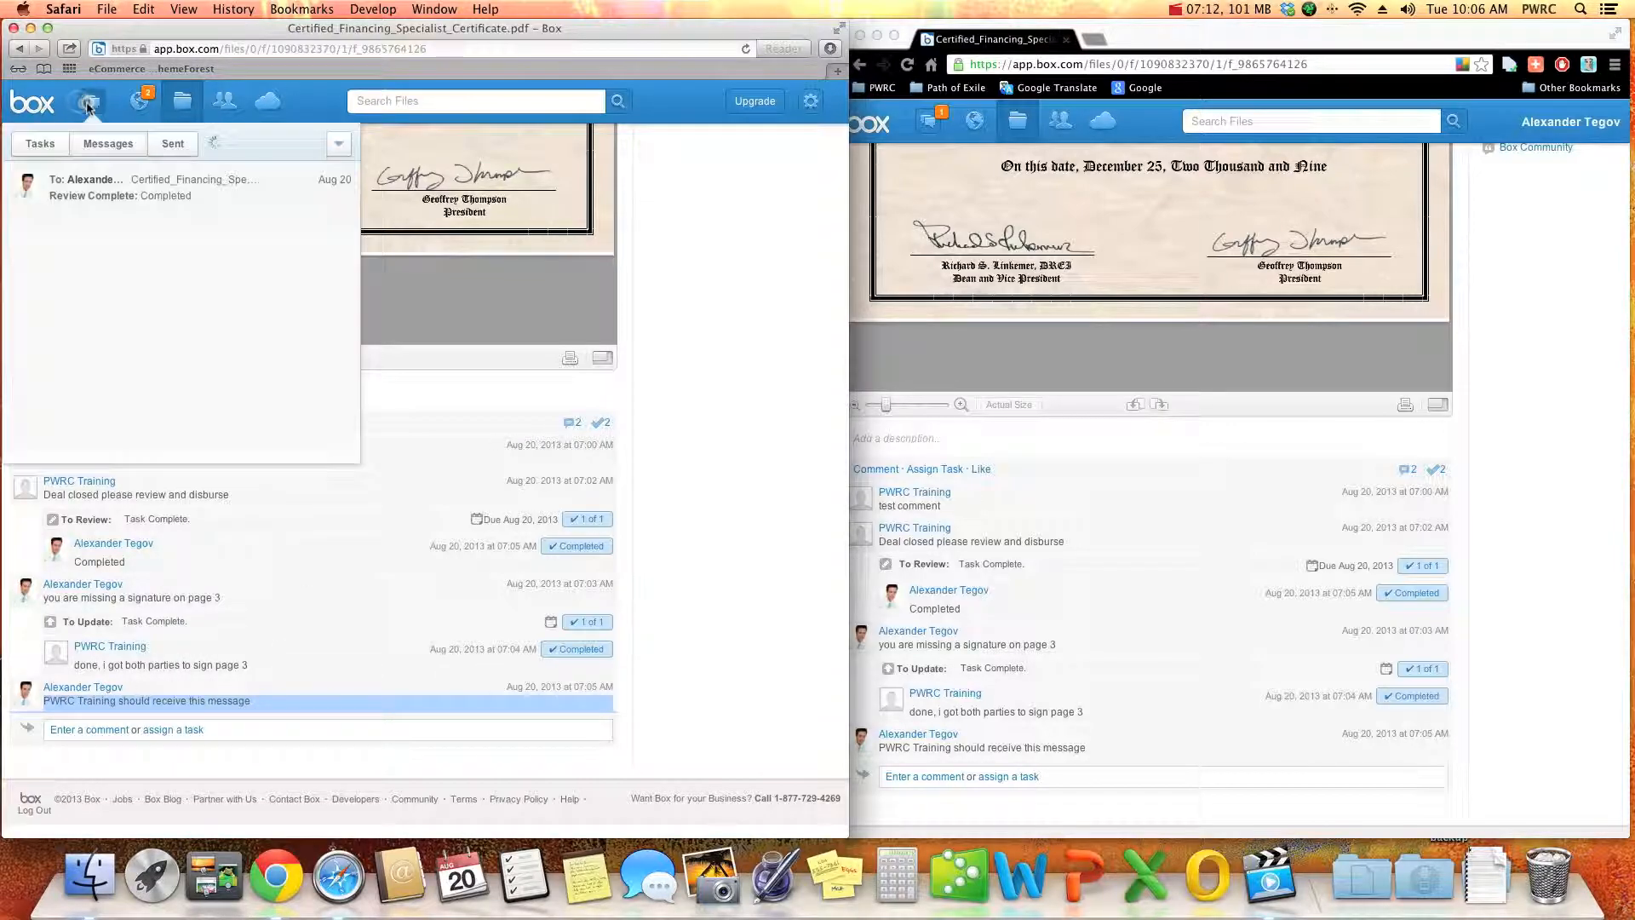
left_click(108, 143)
left_click(633, 442)
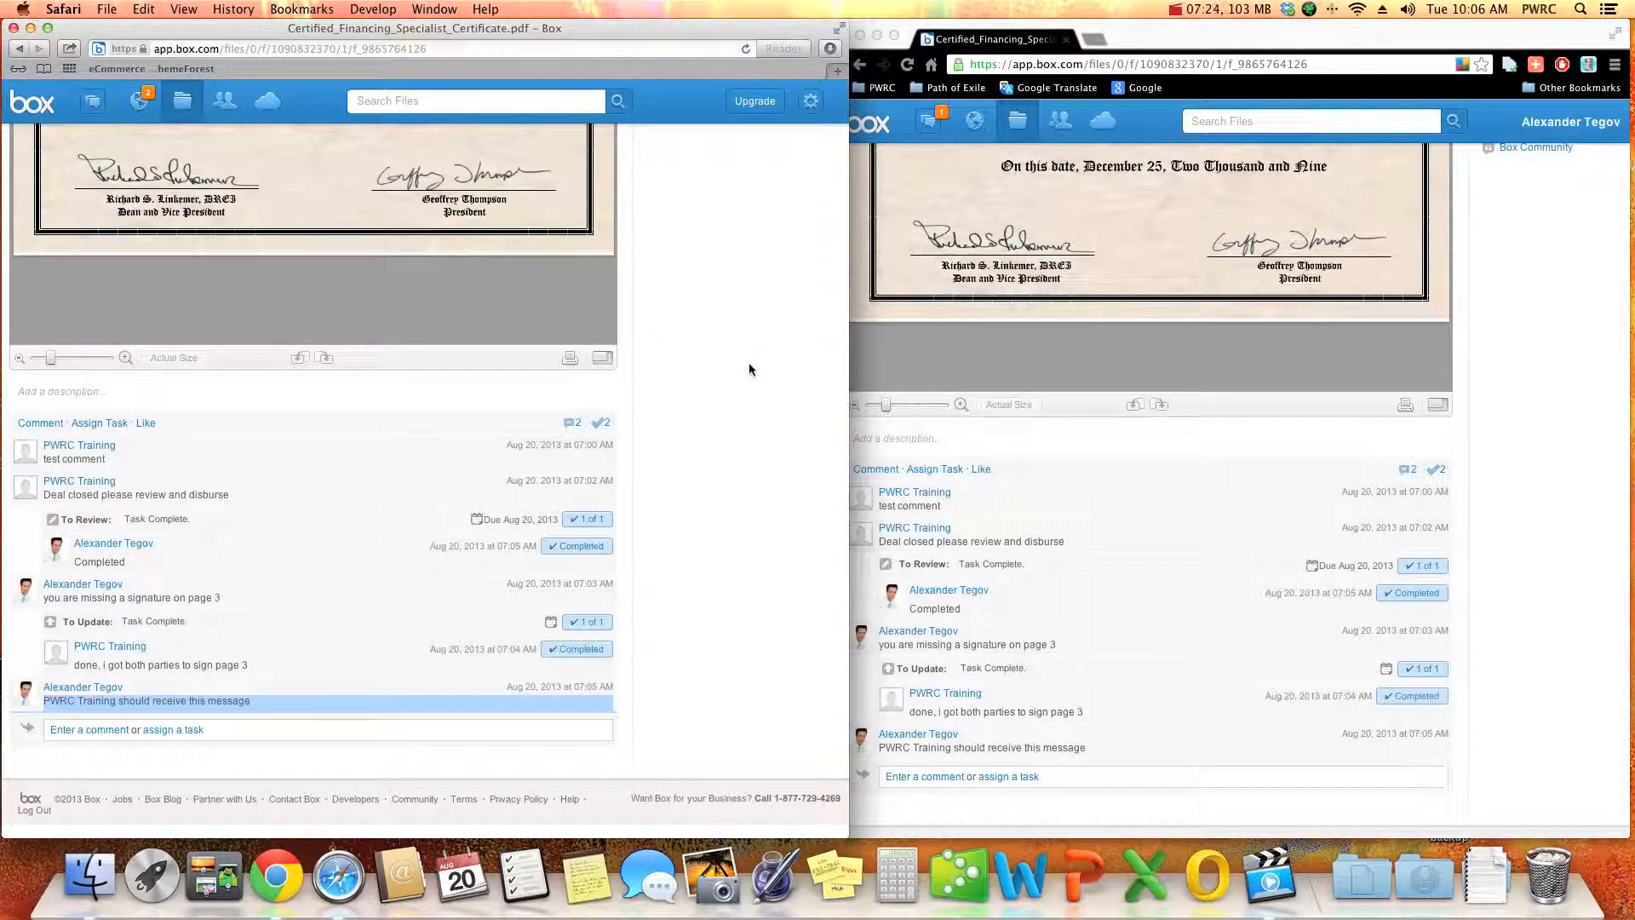
- Return from the certificate to the PWRC Training - Broker Inbox folder and reload its file list
scroll(748, 361, "up", 10)
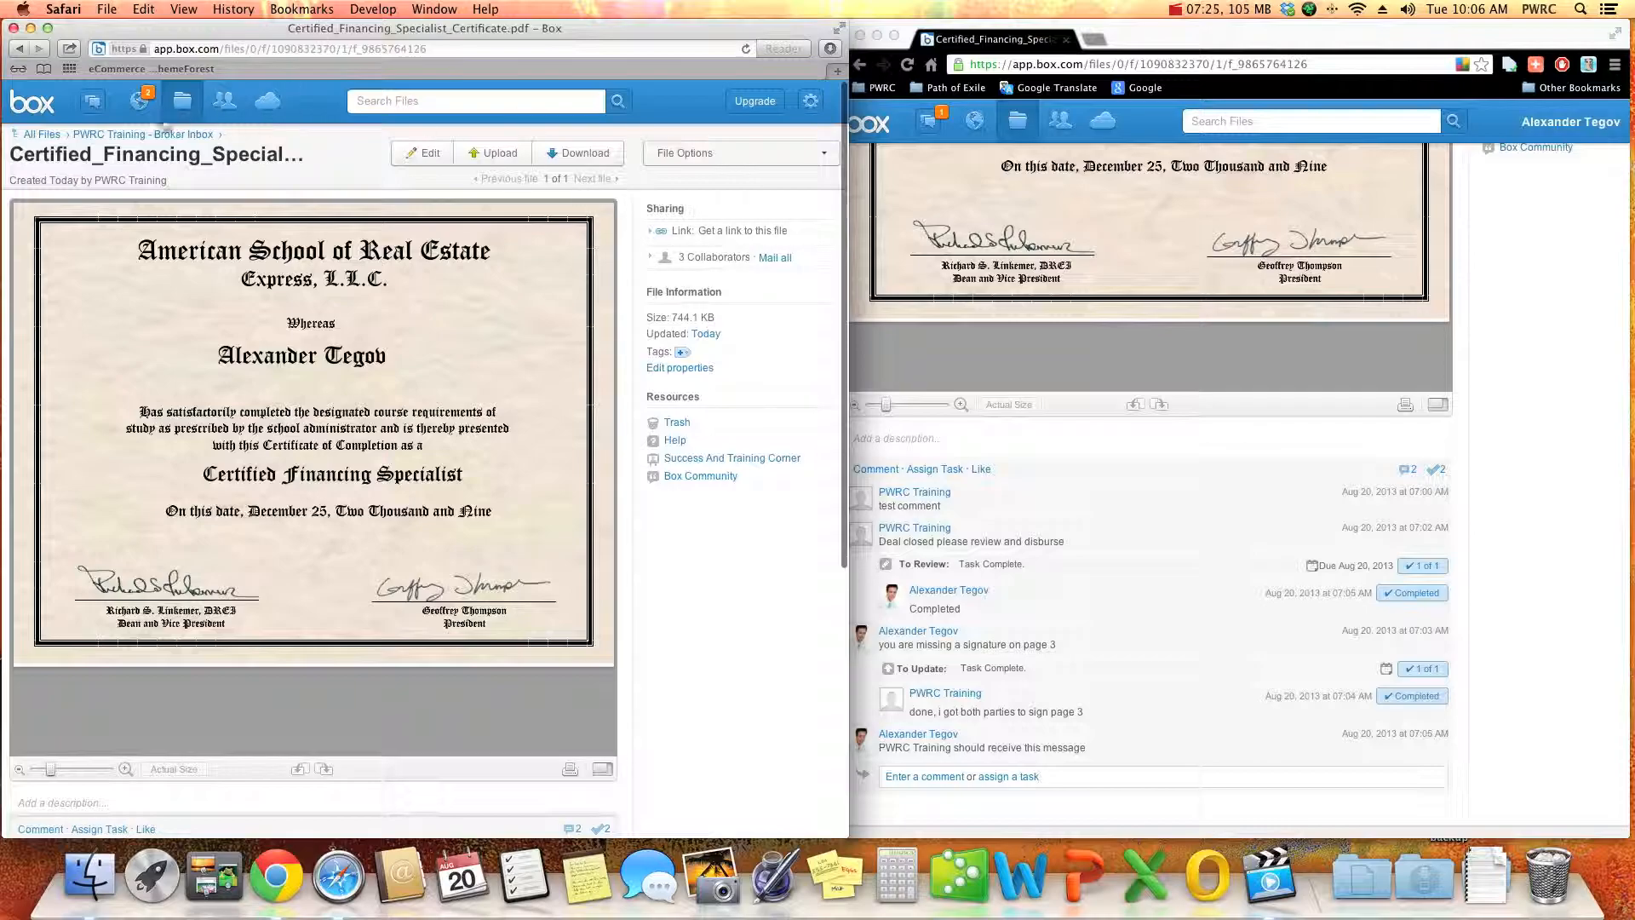
left_click(128, 134)
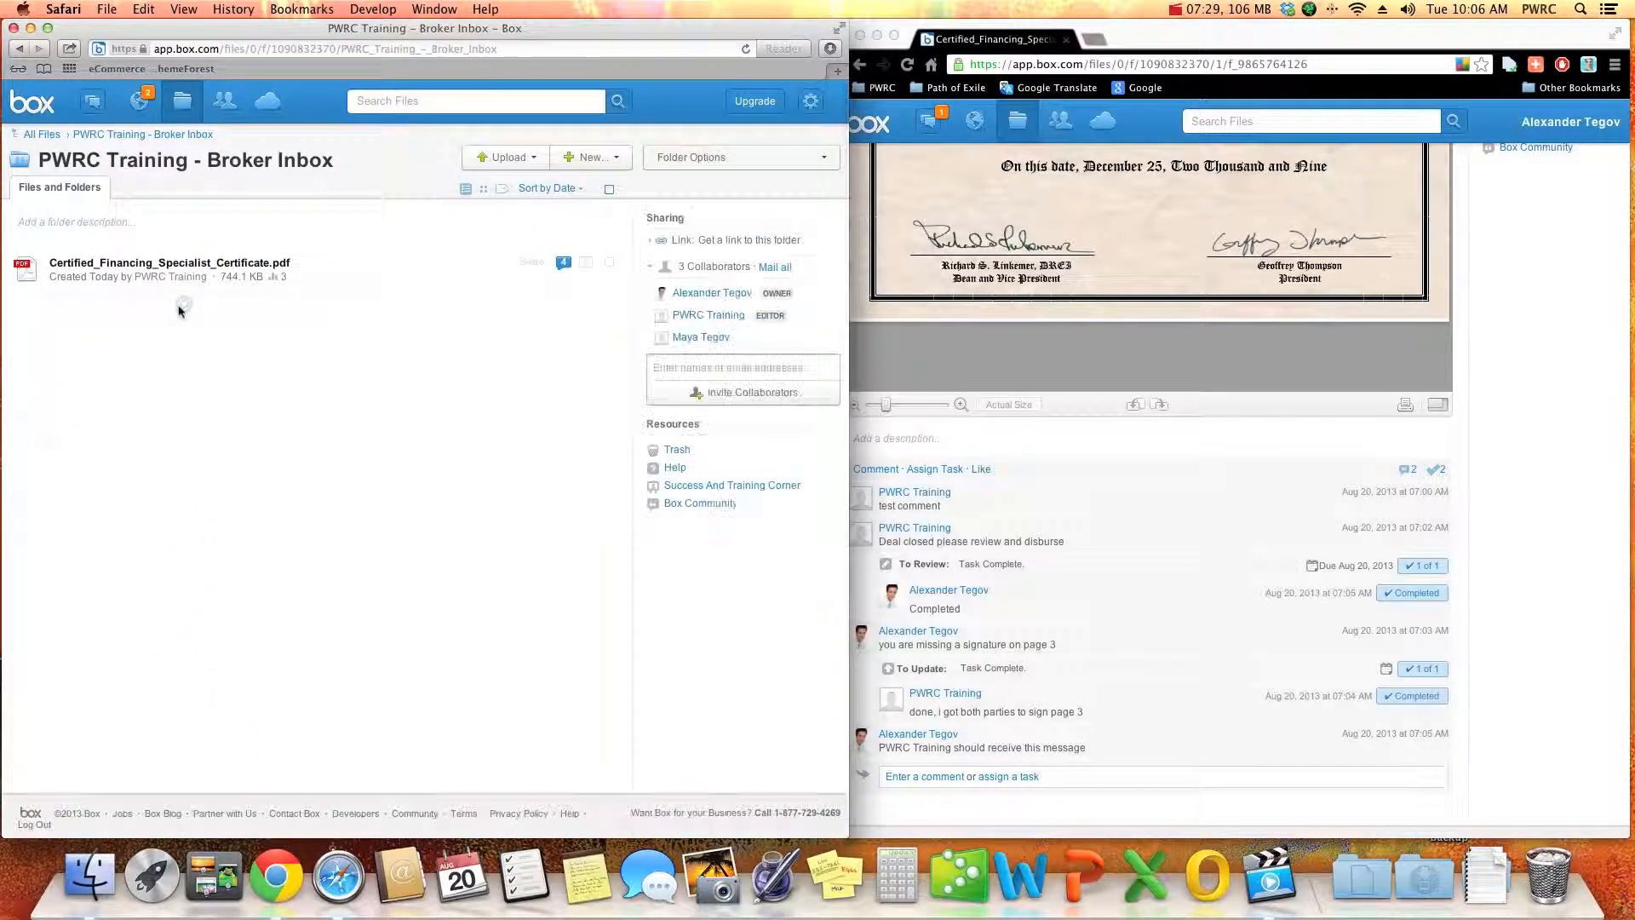
left_click(138, 137)
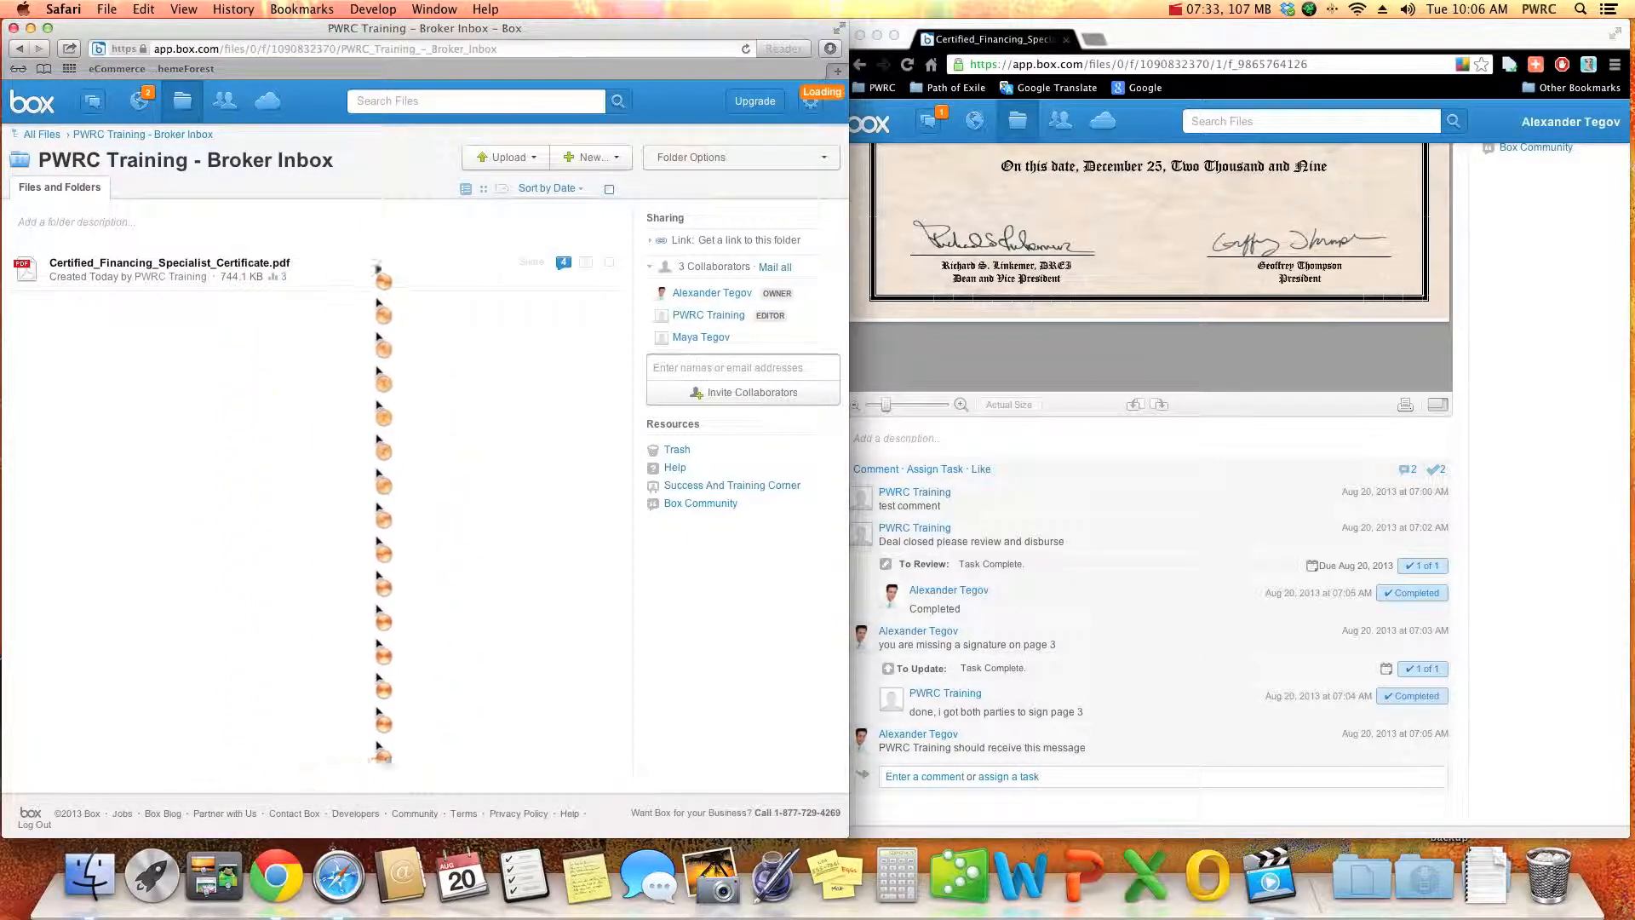
left_click(569, 266)
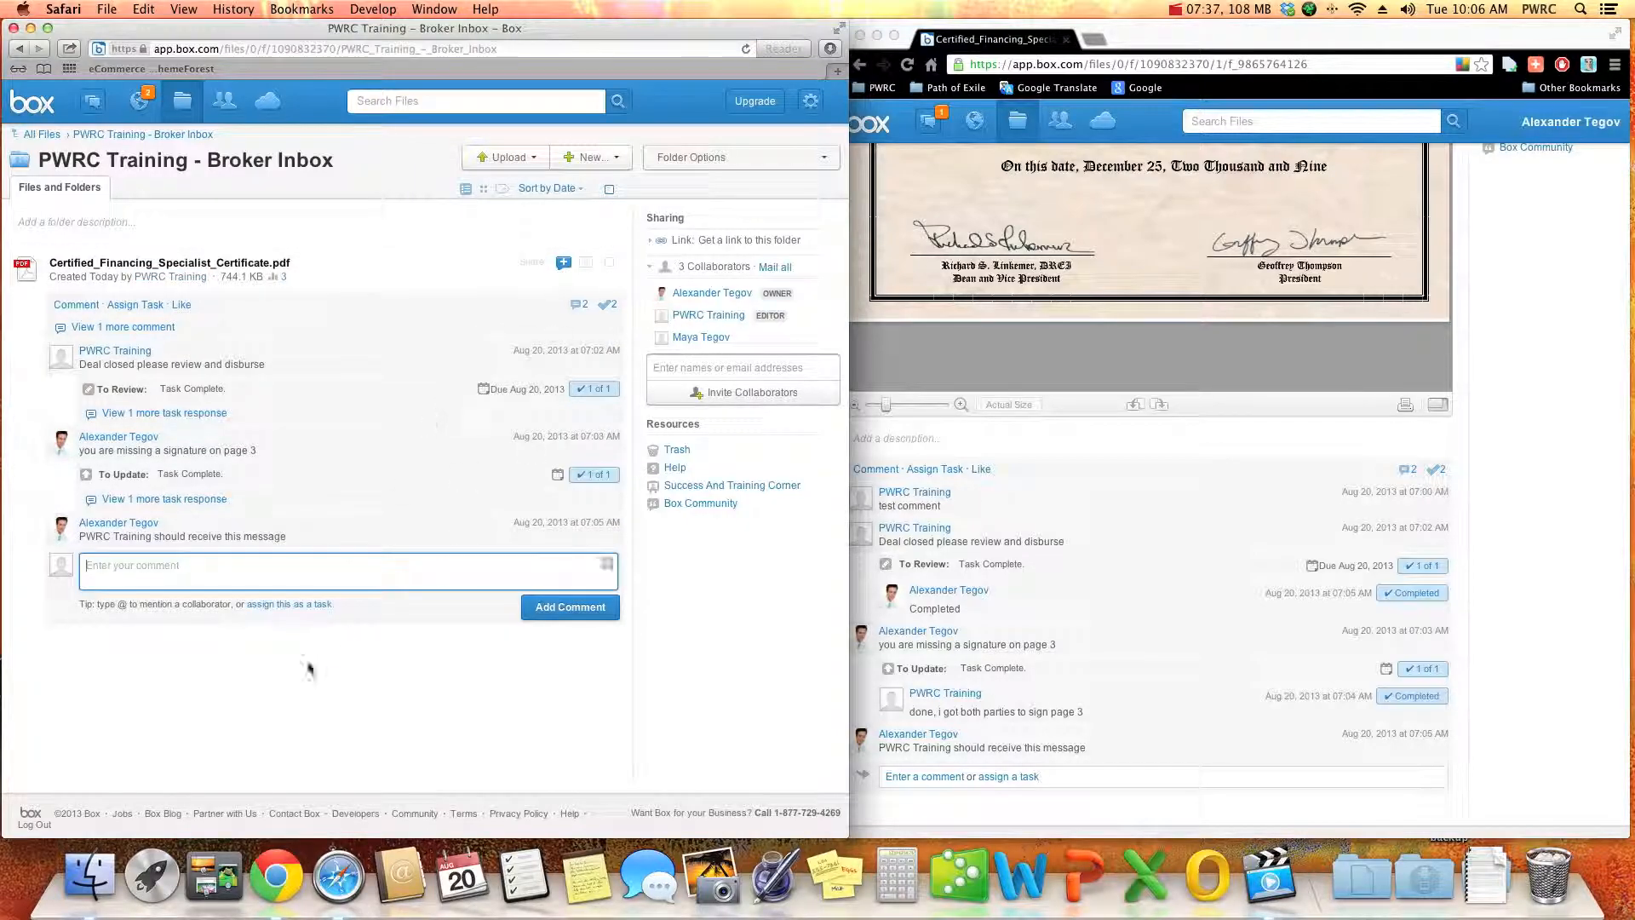
left_click(182, 305)
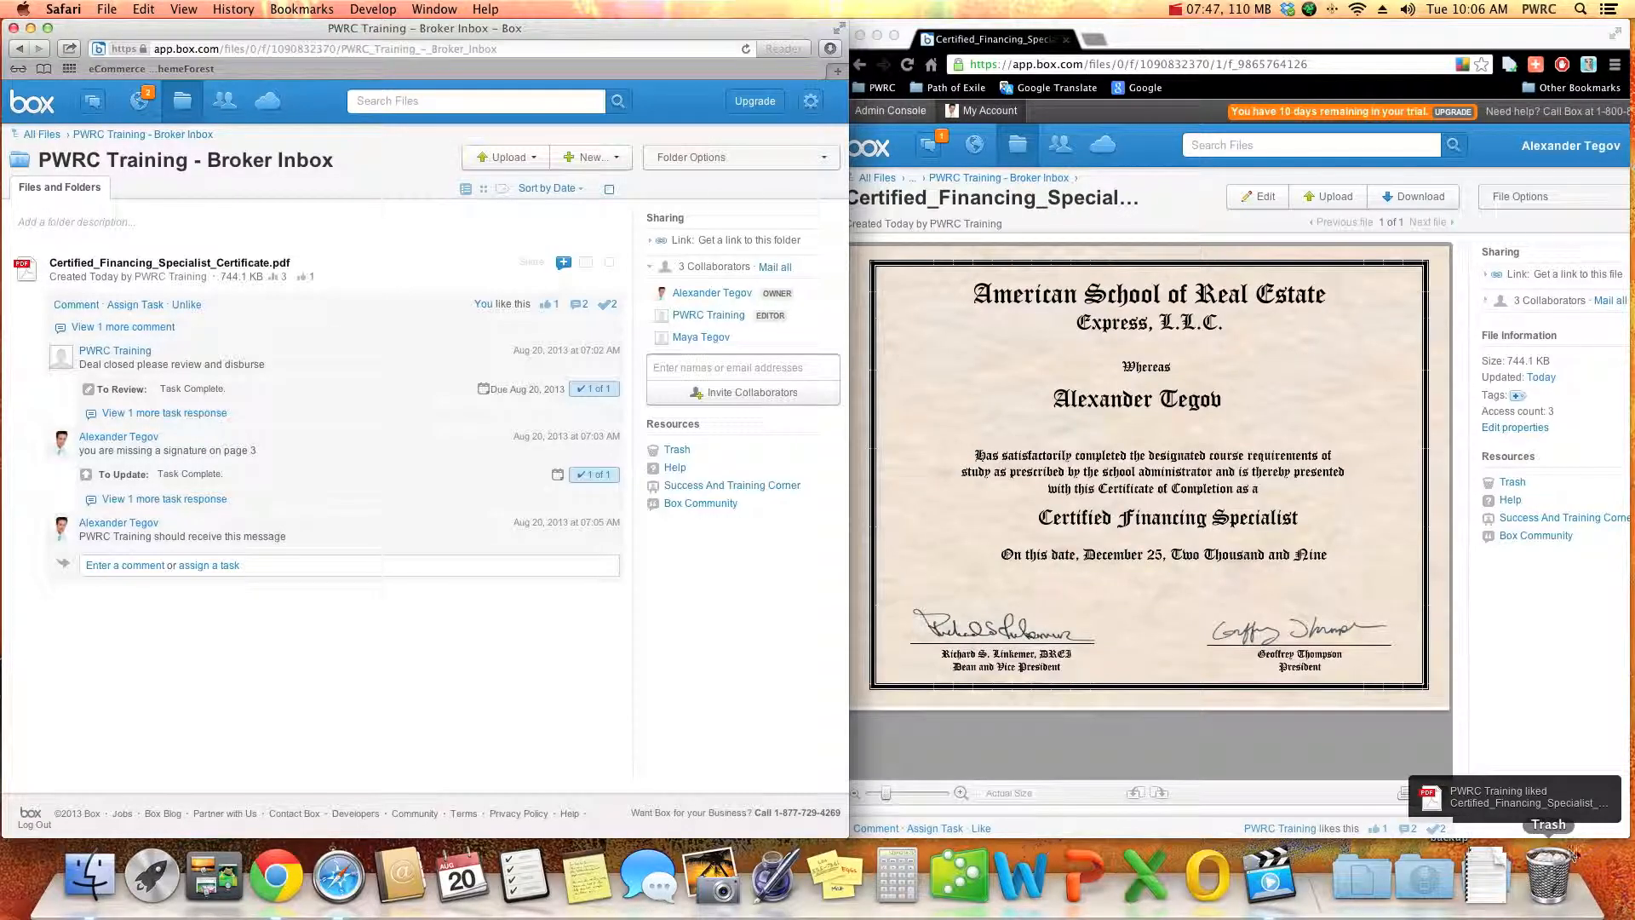
- In Chrome, check the broker's messages and the area below the certificate for PWRC Training's like
left_click(1569, 758)
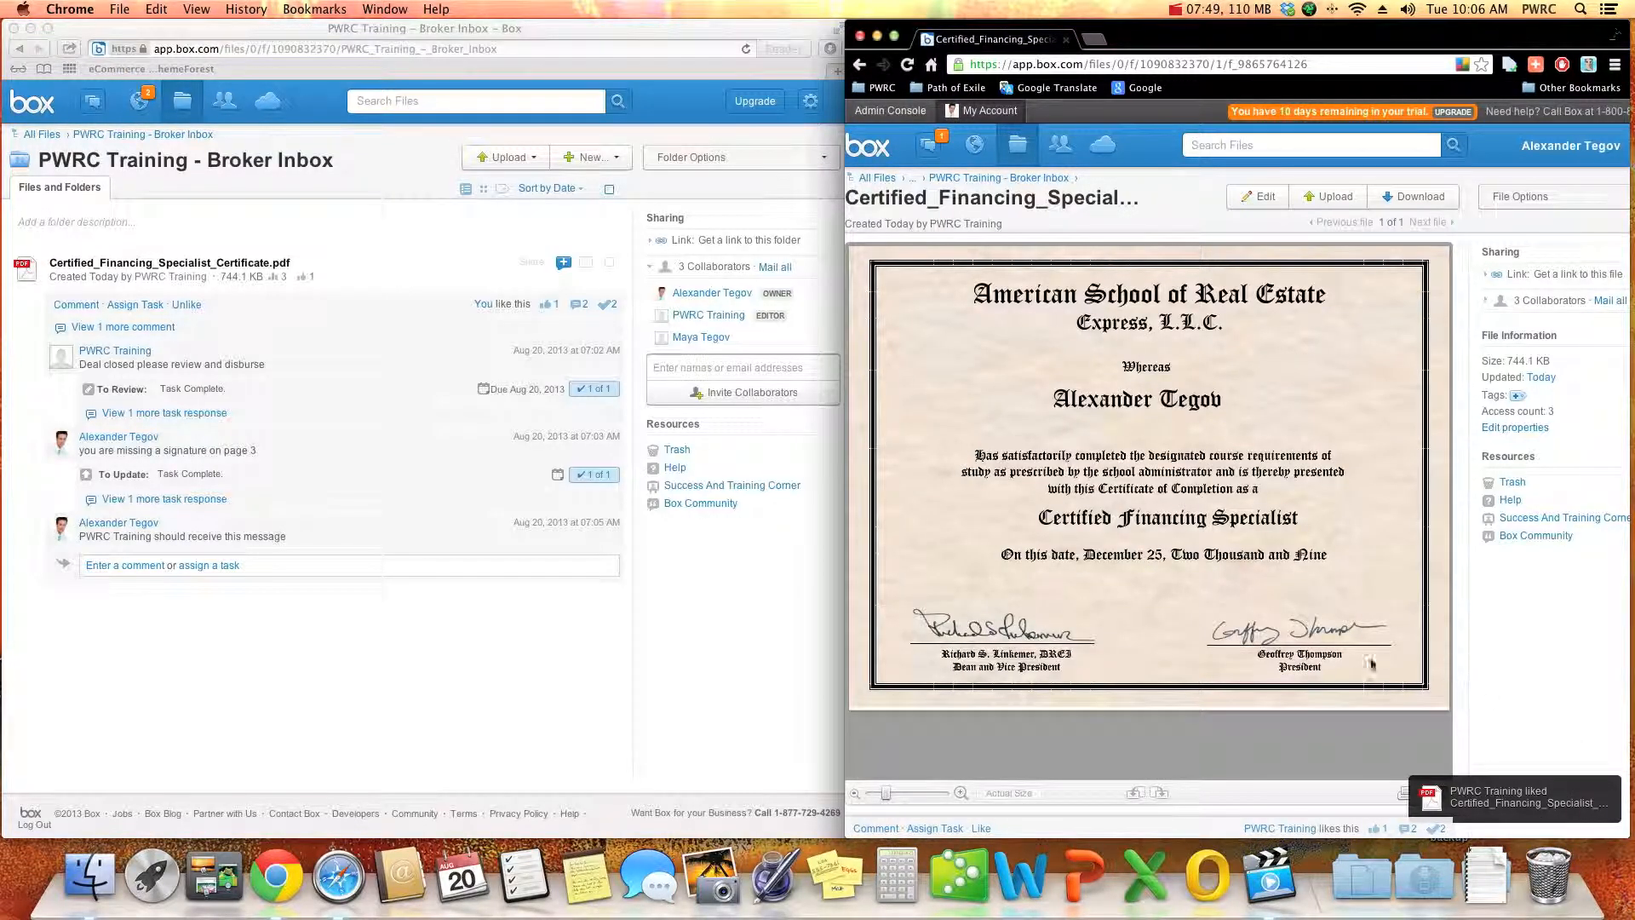
left_click(928, 143)
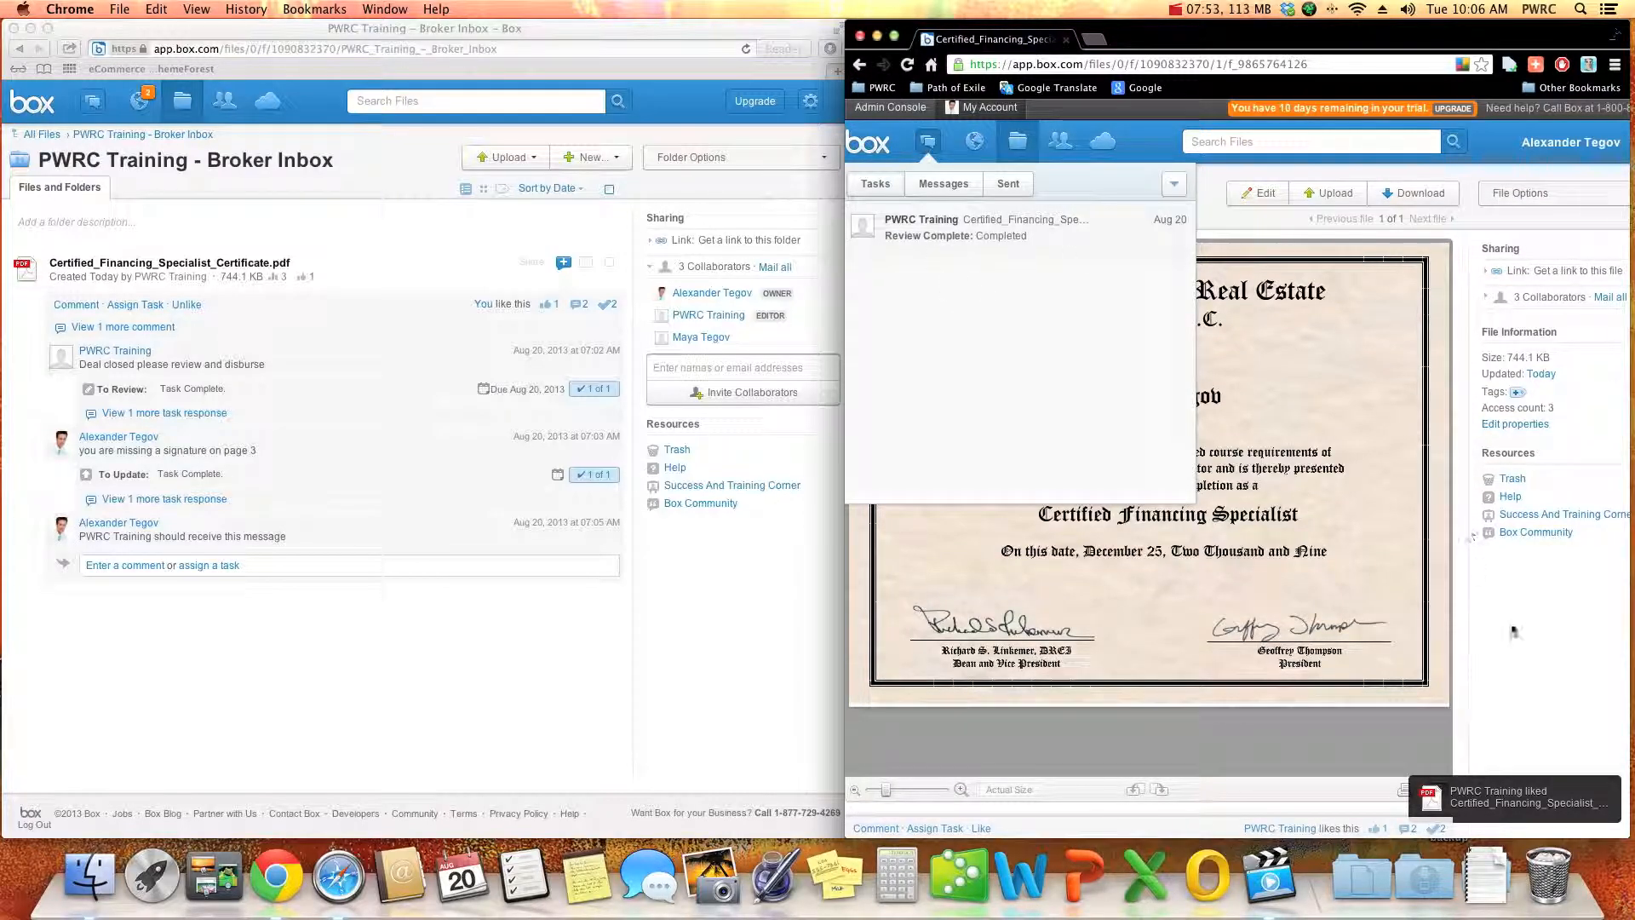
scroll(1481, 623, "down", 5)
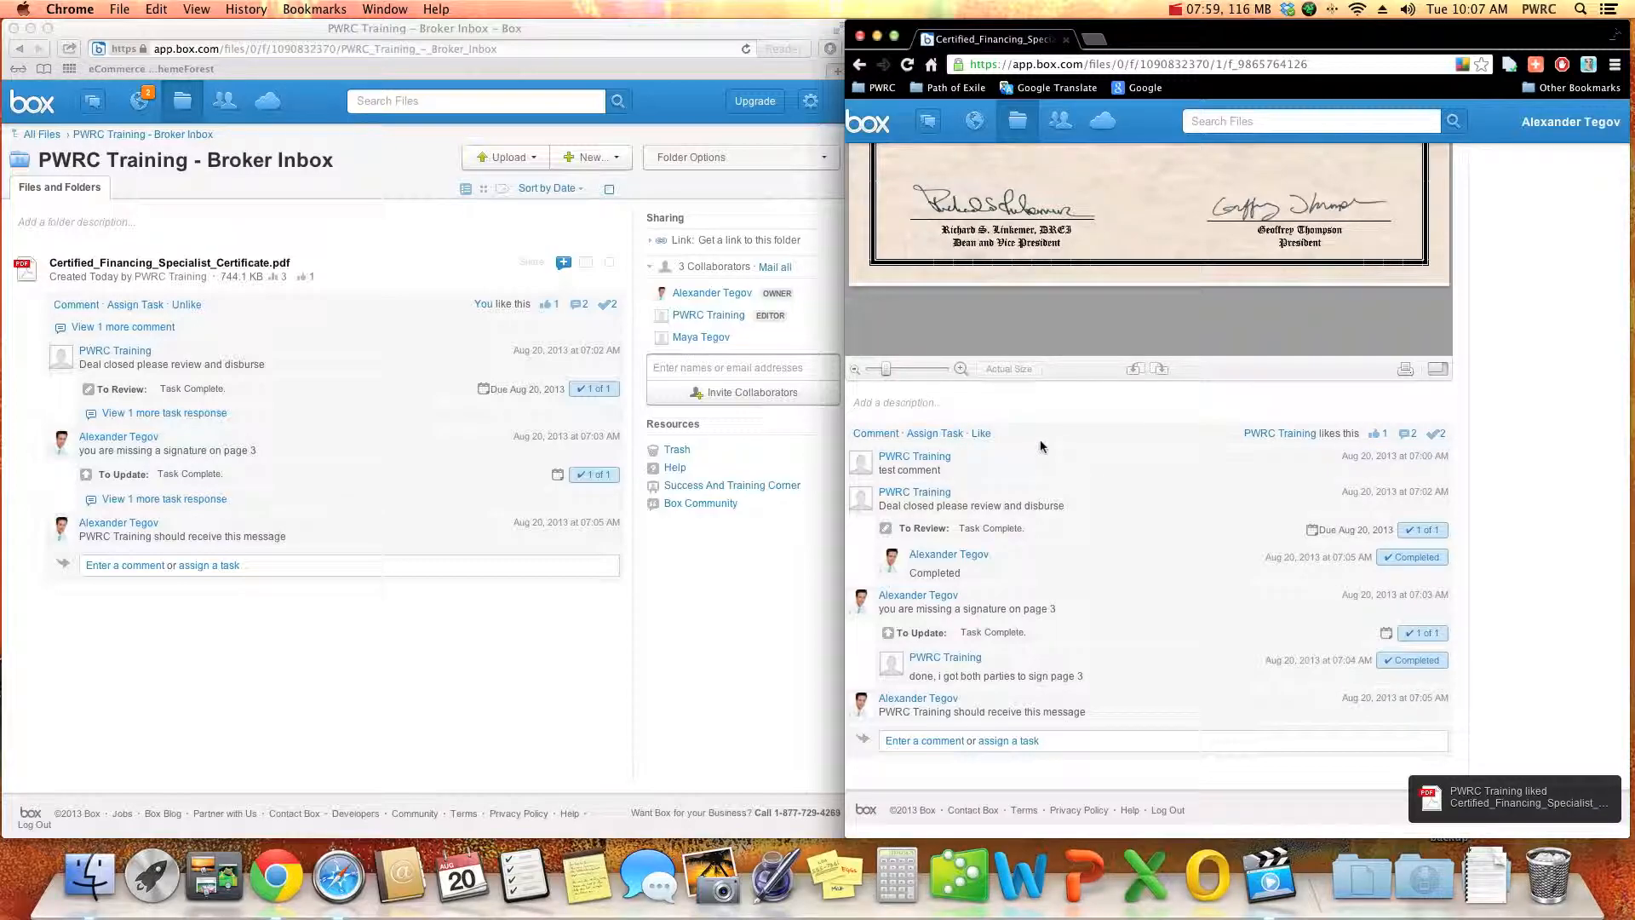
left_click(436, 614)
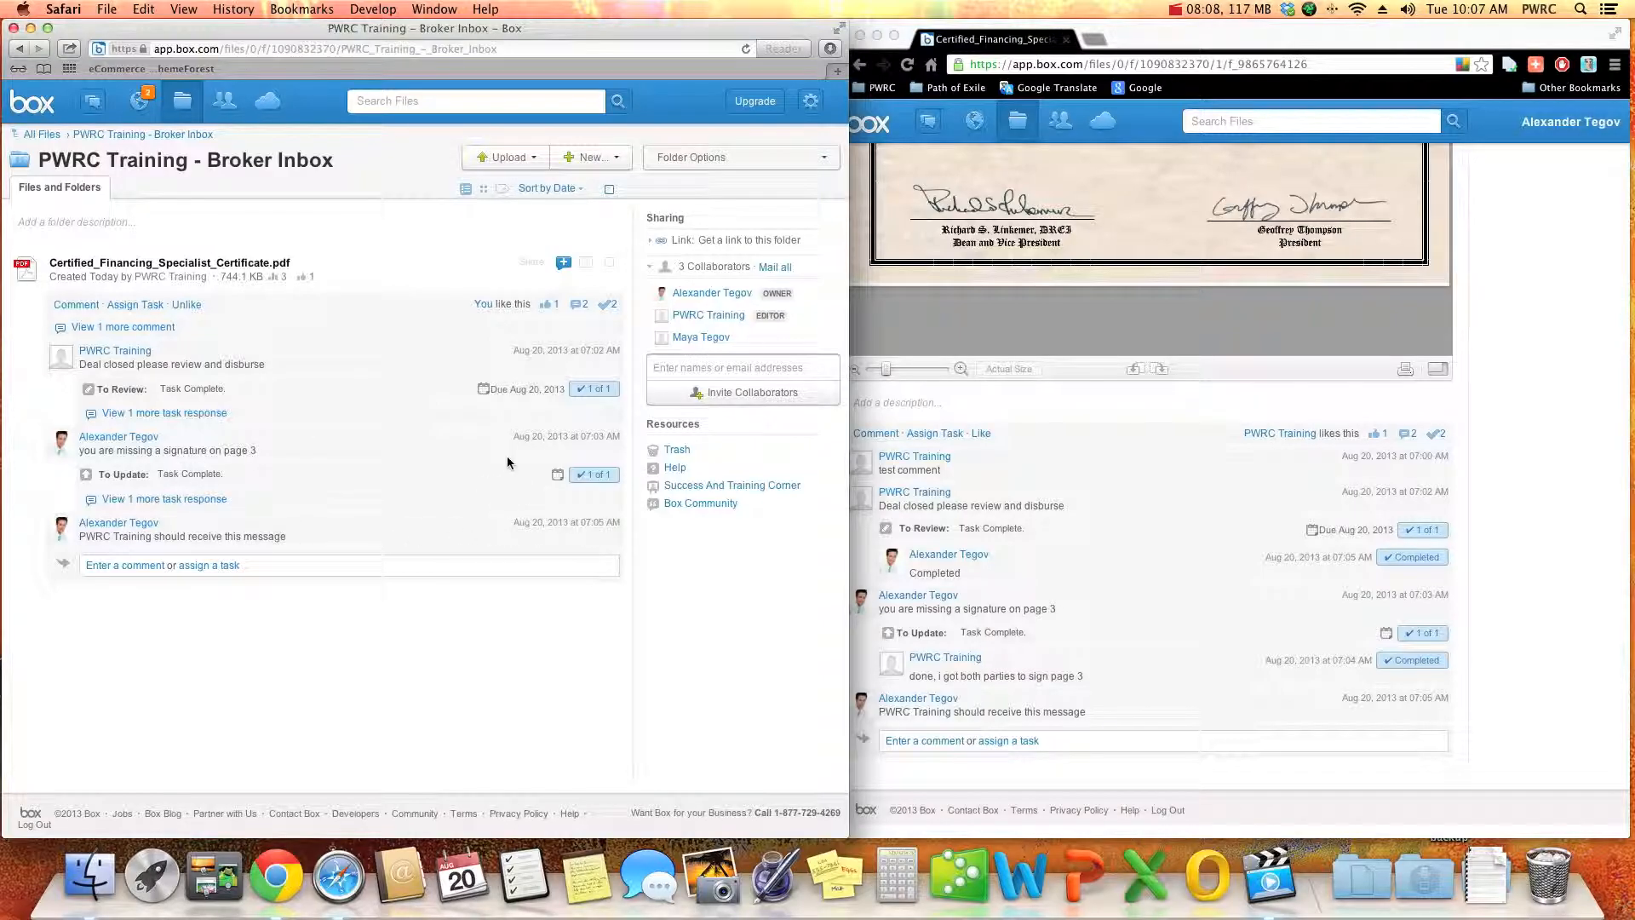
- From the broker's account in Chrome, delete the update task "you are missing a signature on page 3" from the certificate
left_click(1511, 640)
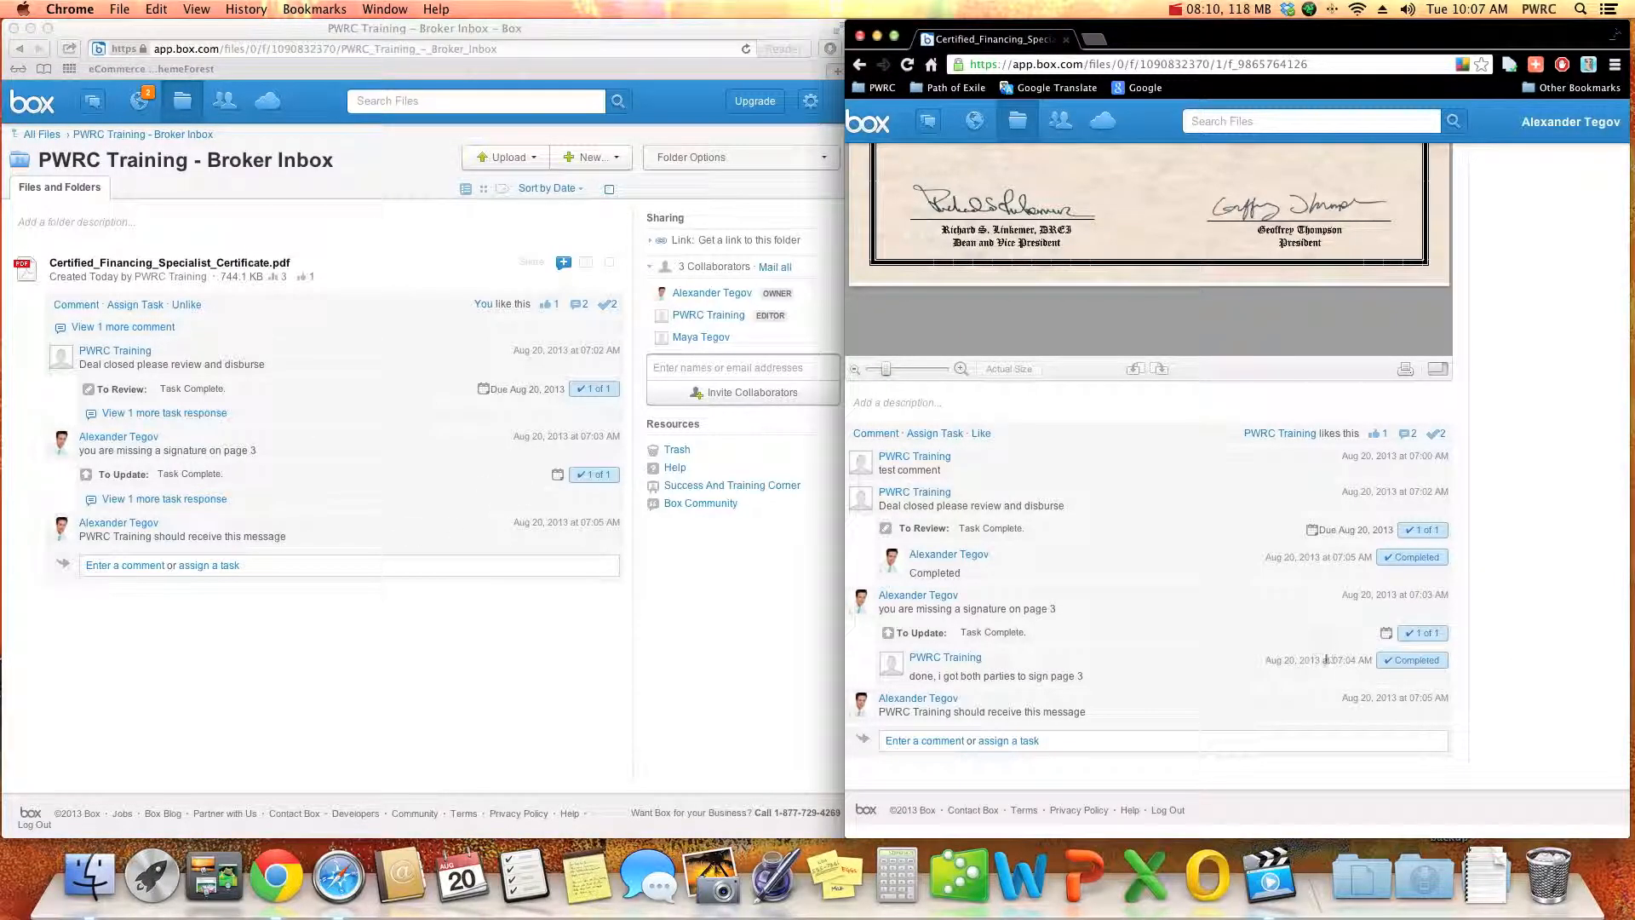
left_click(1417, 596)
left_click(1245, 348)
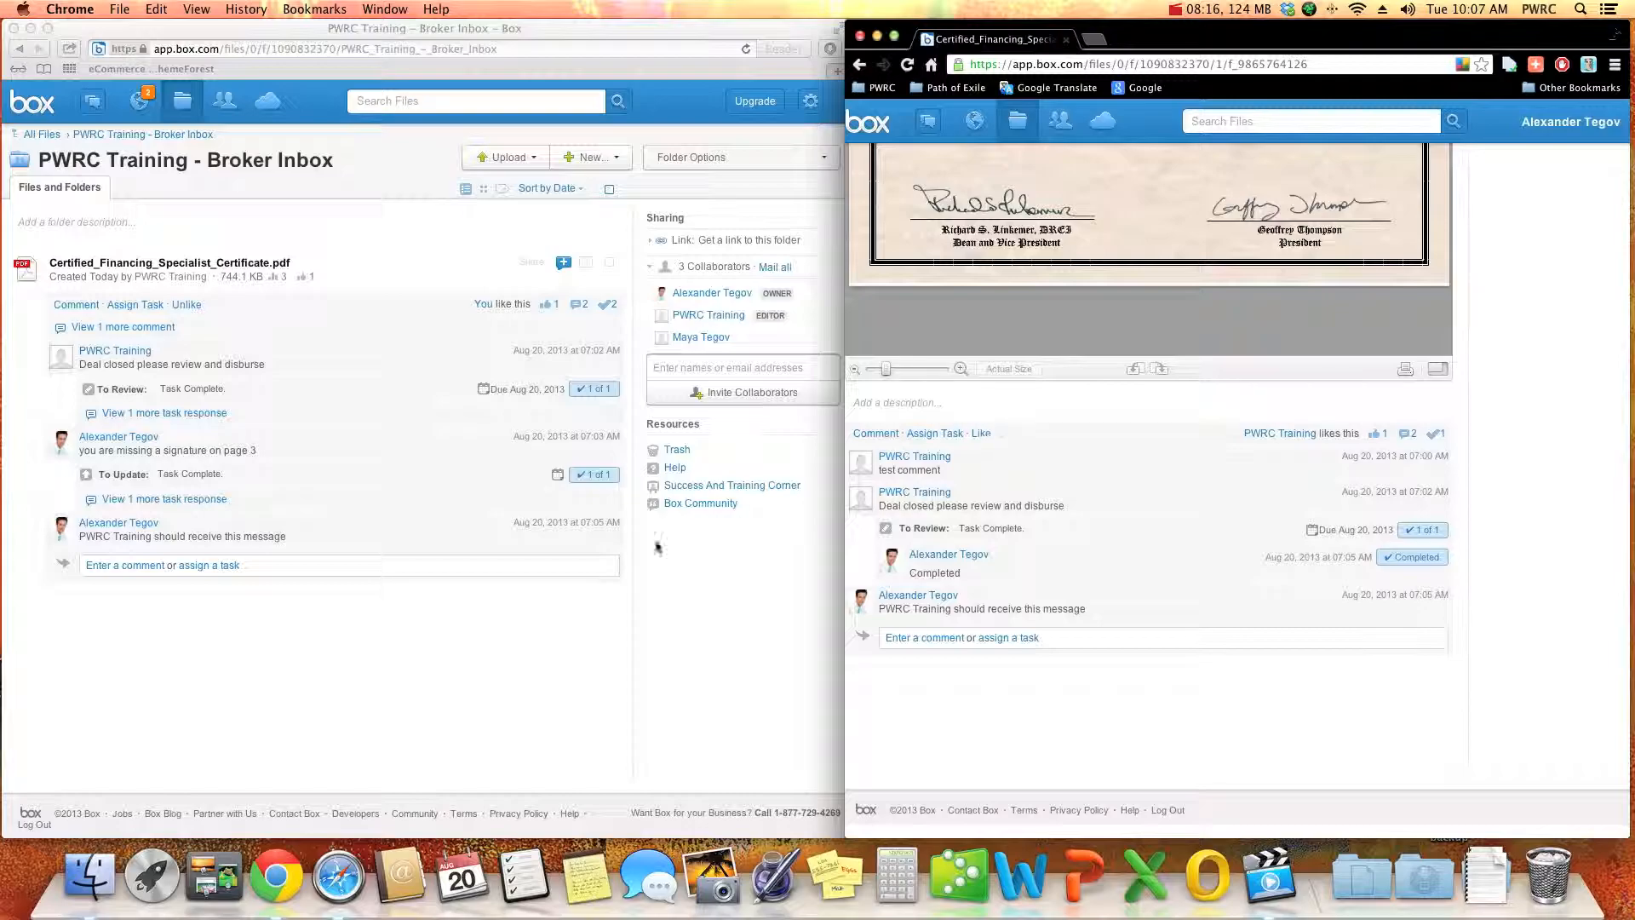
- In Chrome, leave the certificate and go up through its PWRC Training - Broker Inbox folder to the Inbox folder
left_click(661, 592)
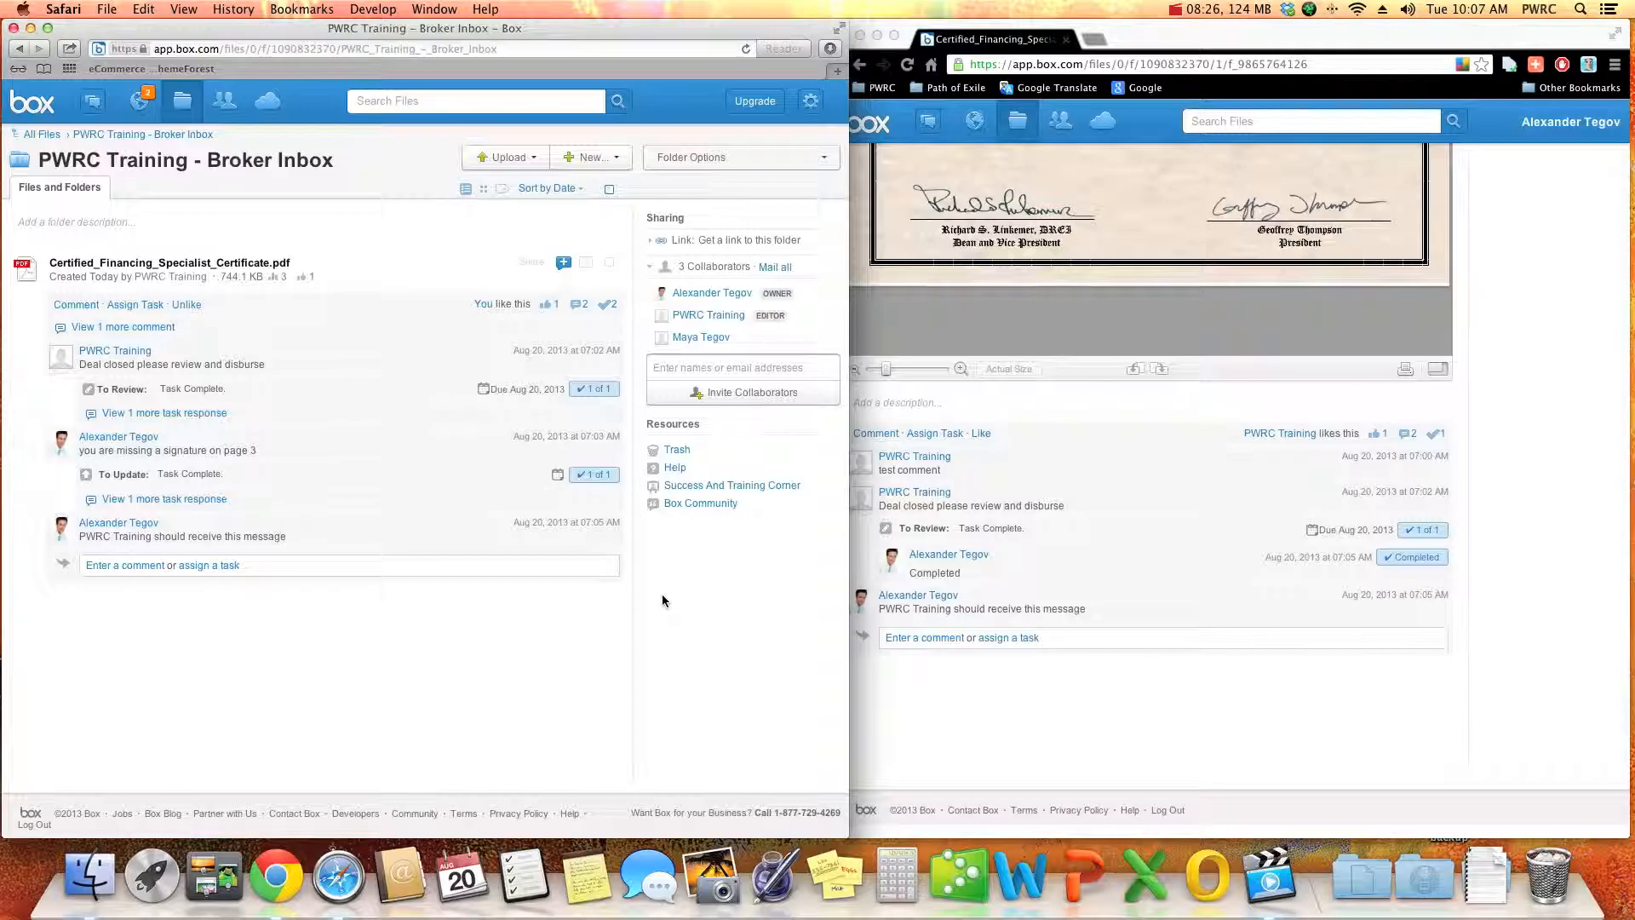
left_click(1179, 720)
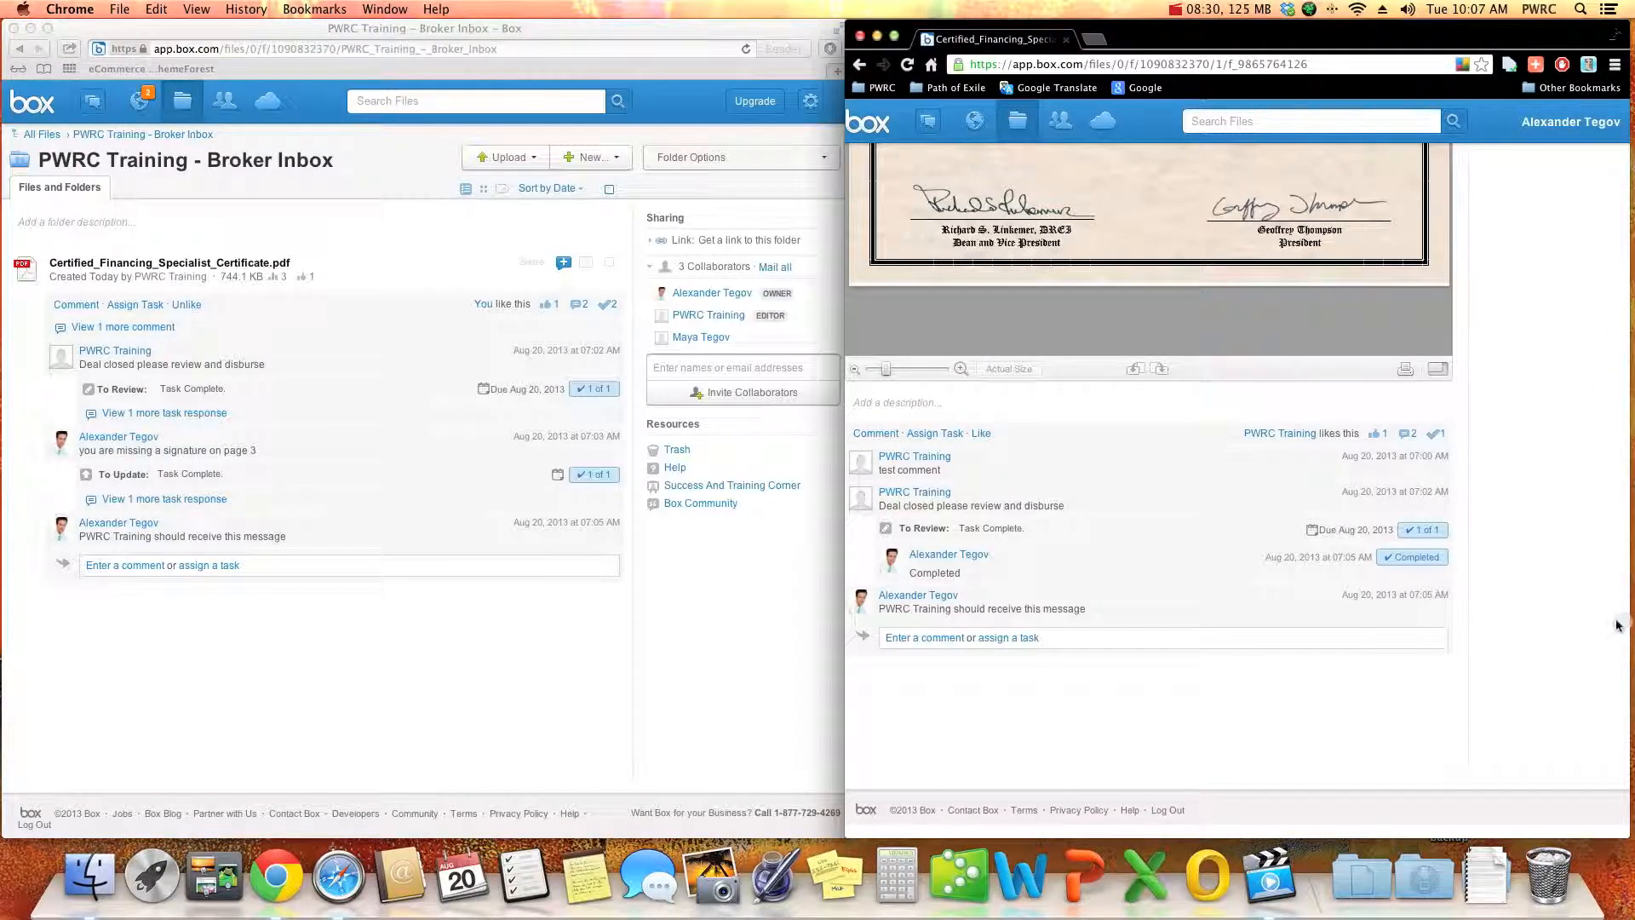
scroll(1618, 625, "up", 10)
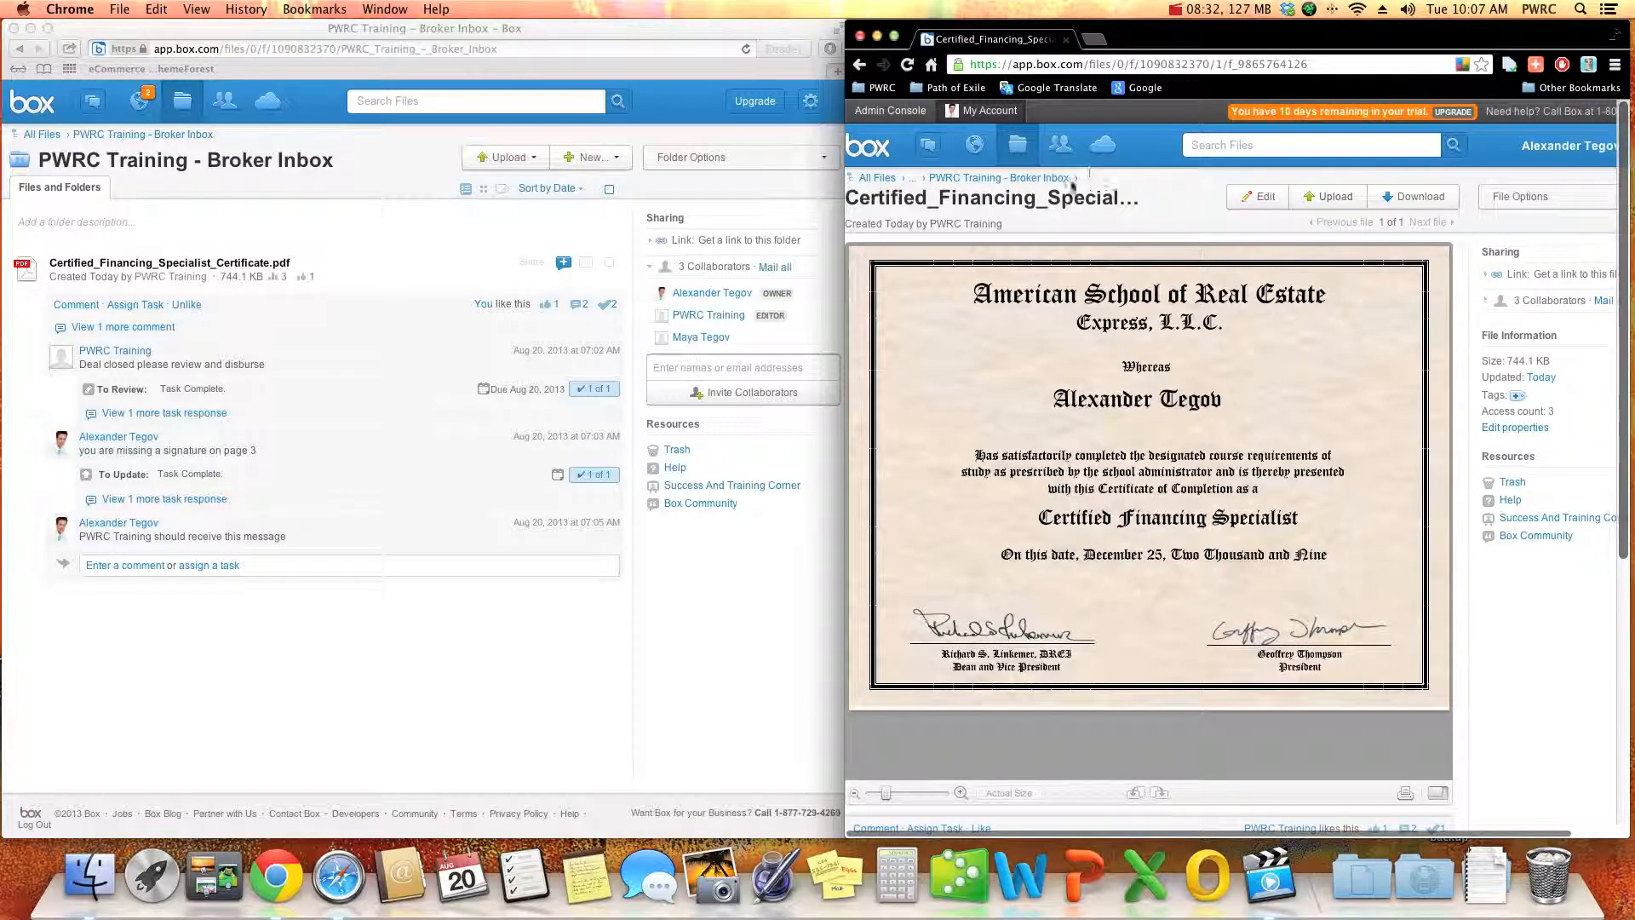
left_click(950, 178)
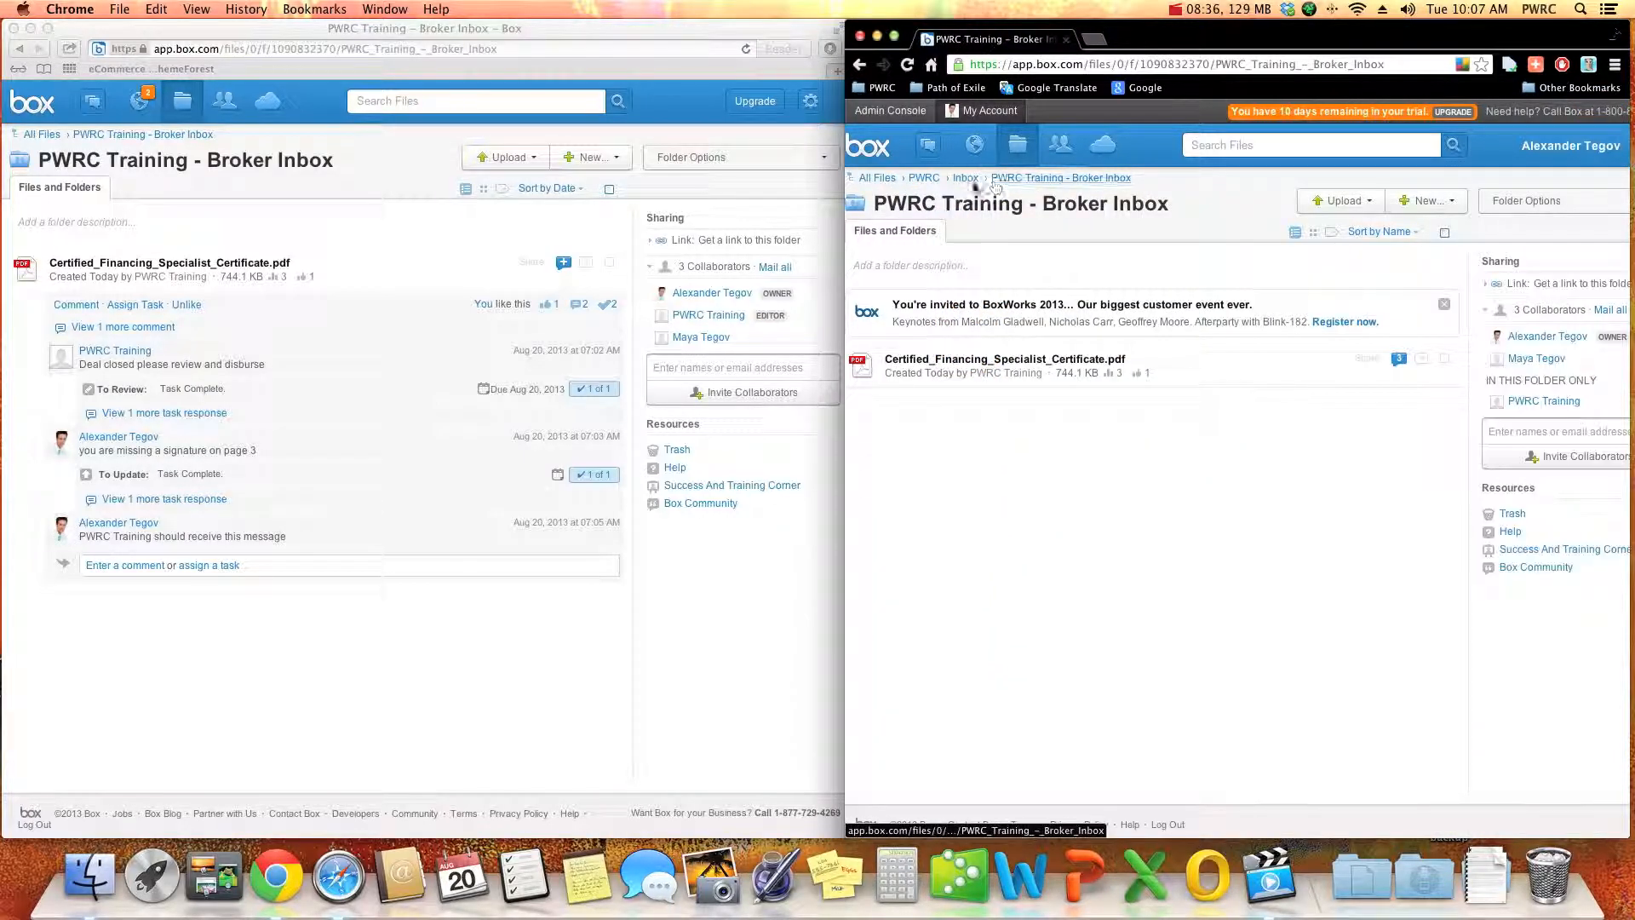
left_click(965, 178)
- Widen the Chrome window and open the Agent Resources folder inside the PWRC folder
mouse_move(1404, 41)
left_mouse_down()
mouse_move(1182, 40)
mouse_move(1405, 33)
left_mouse_up()
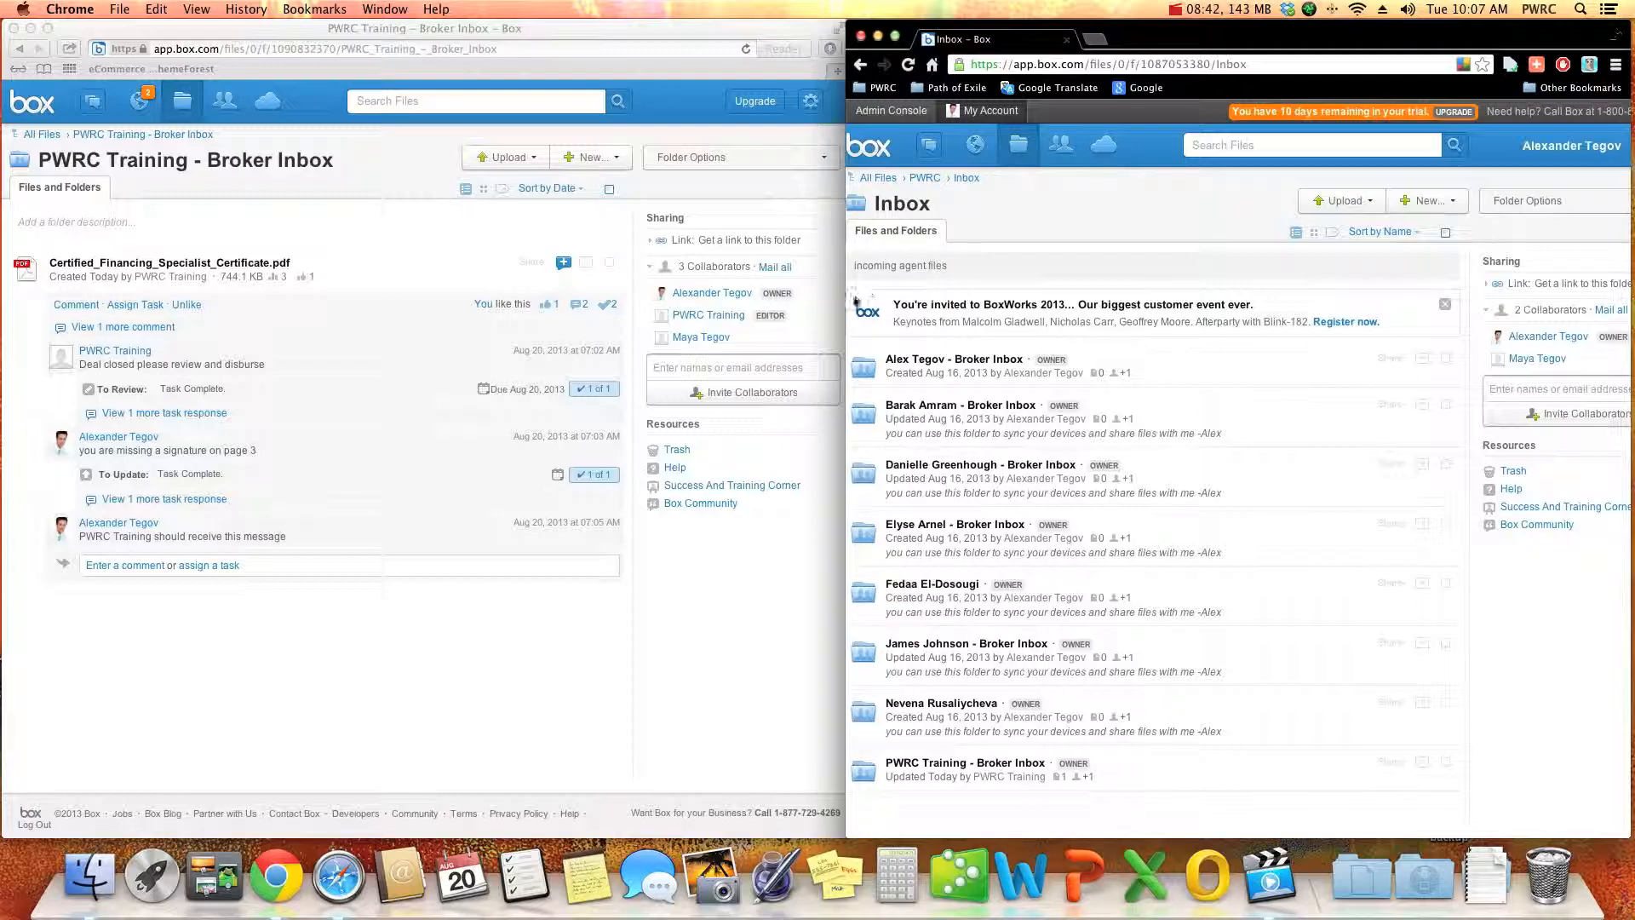
left_click_drag(845, 308, 731, 308)
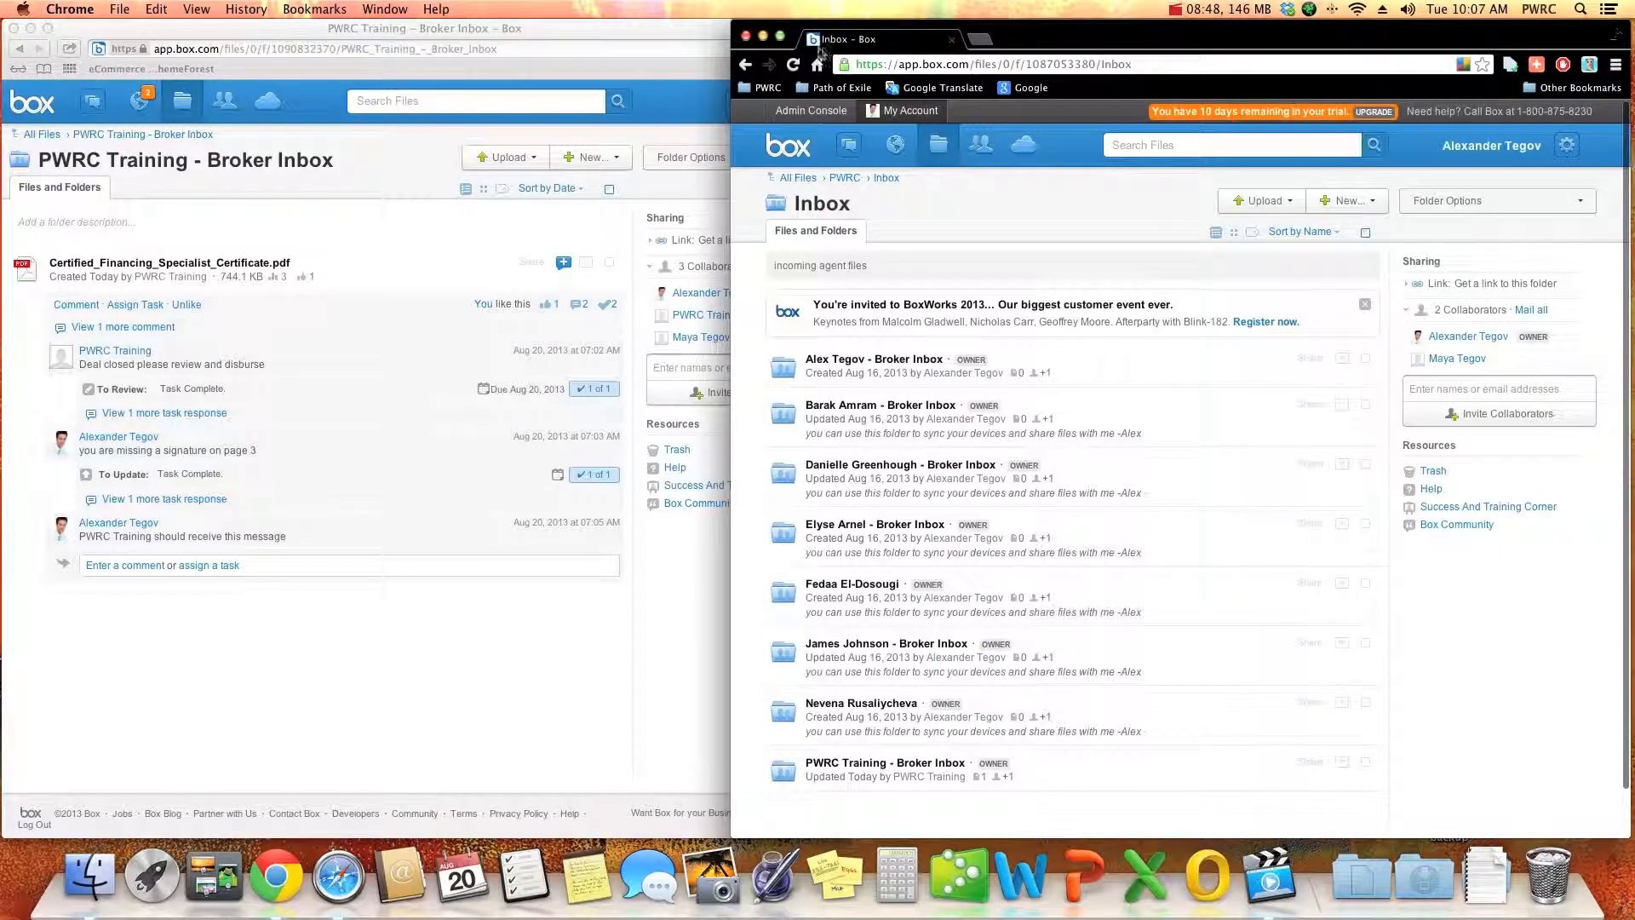
left_click(844, 178)
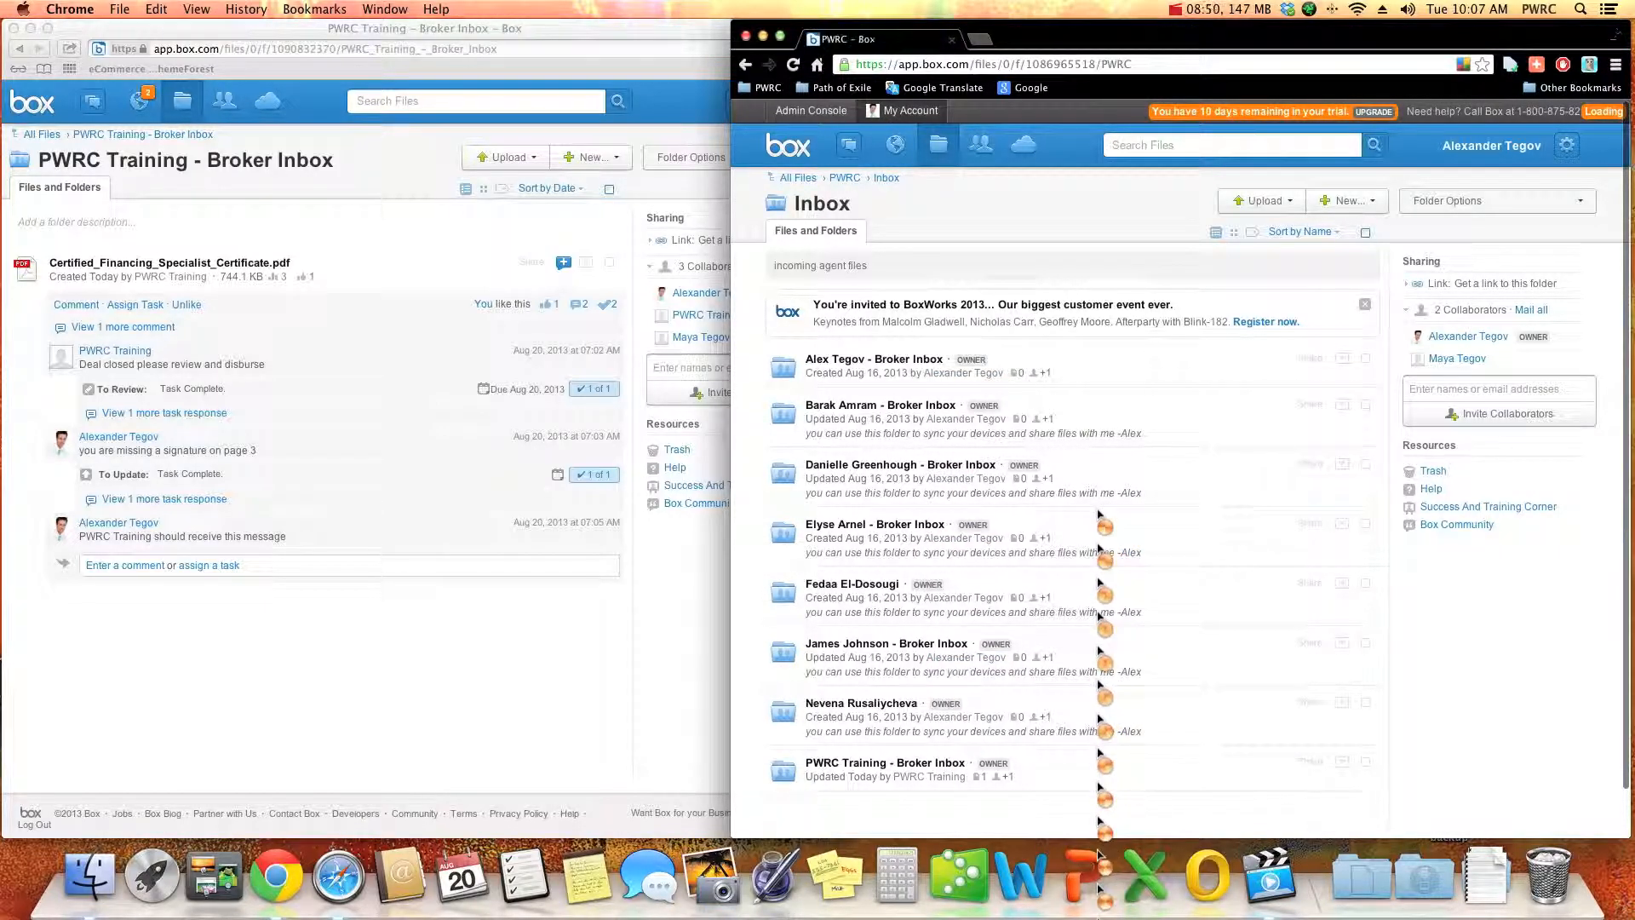
left_click(1118, 461)
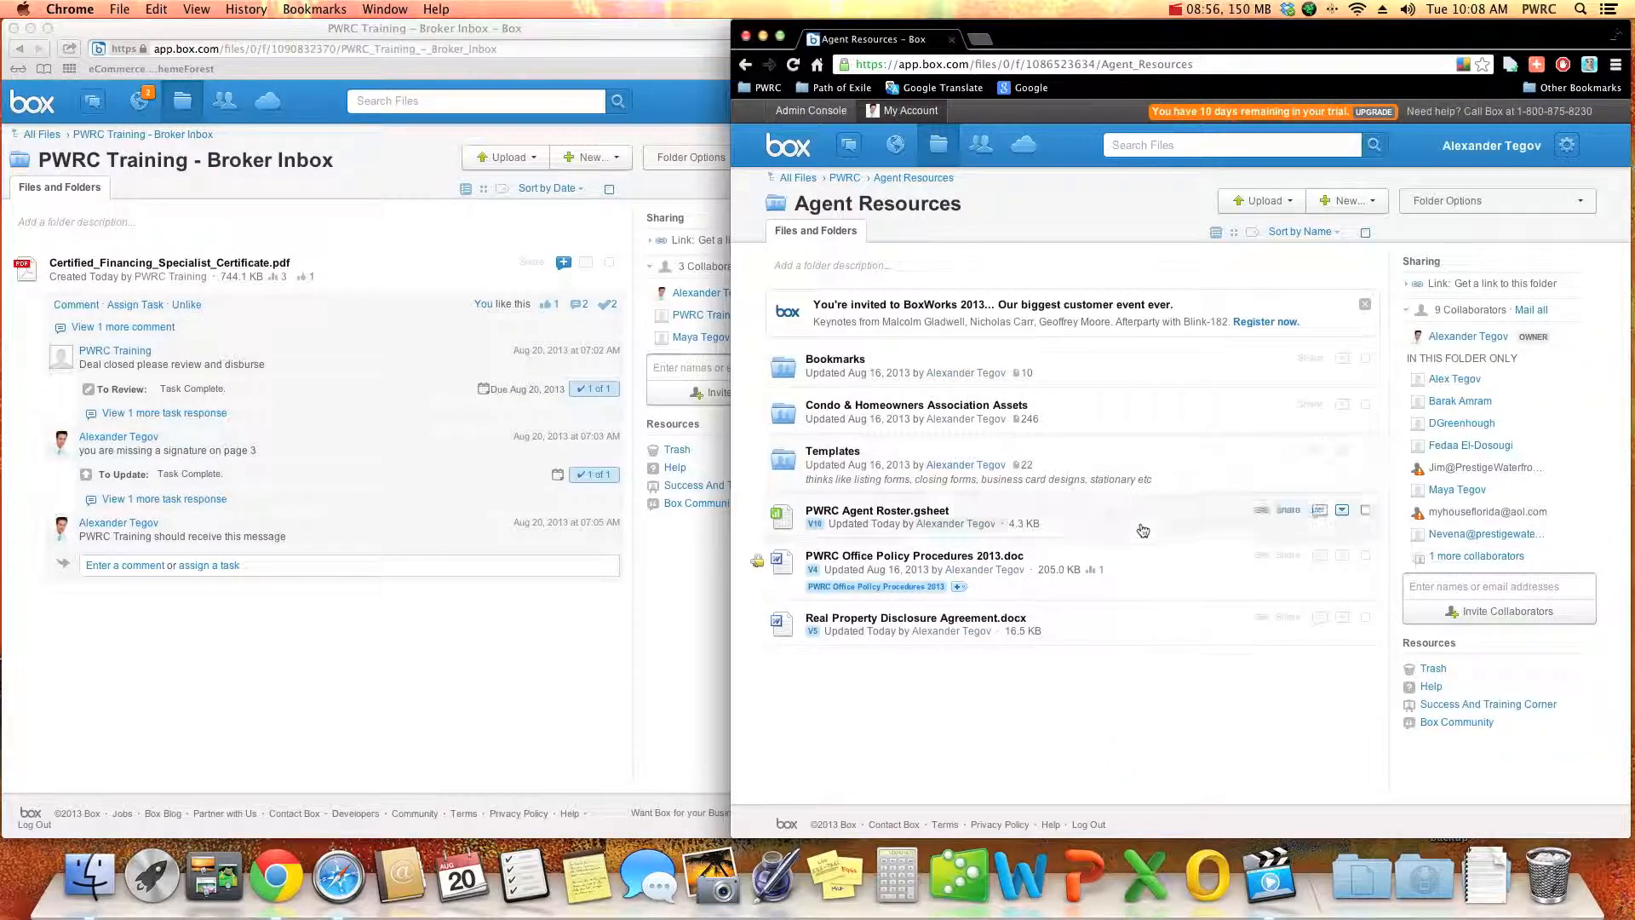
- Begin an email to all collaborators: "Hi Everyone, Just a quick message letting everyone know that I have started to post our training videos on youtube."
left_click(1527, 312)
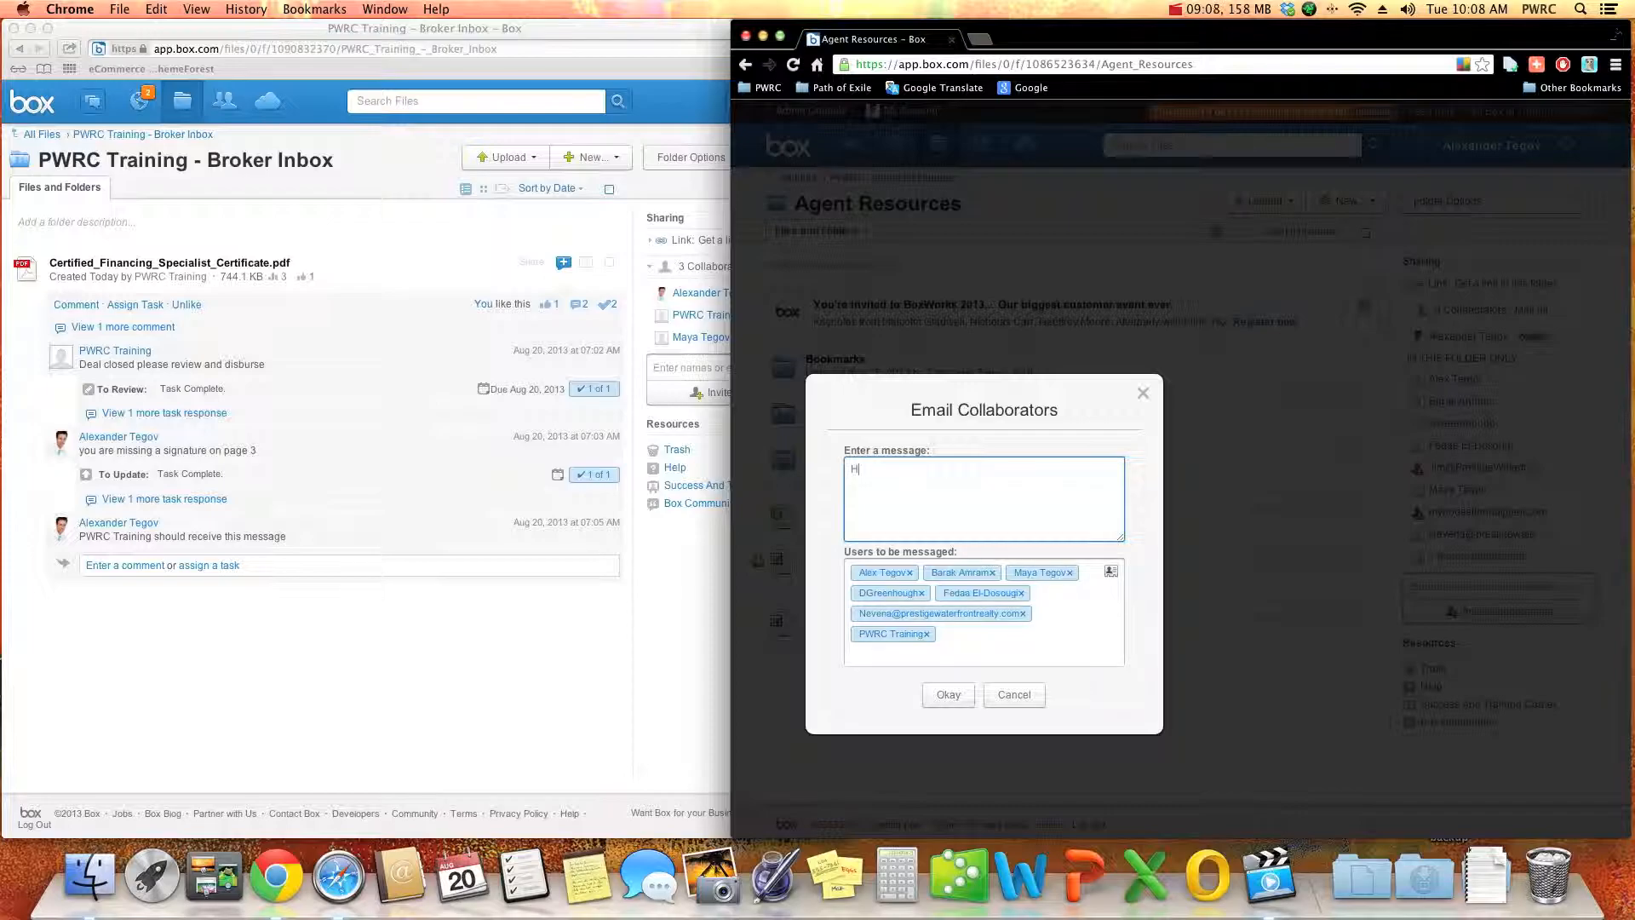
type("Hi Everyone,")
key("Return")
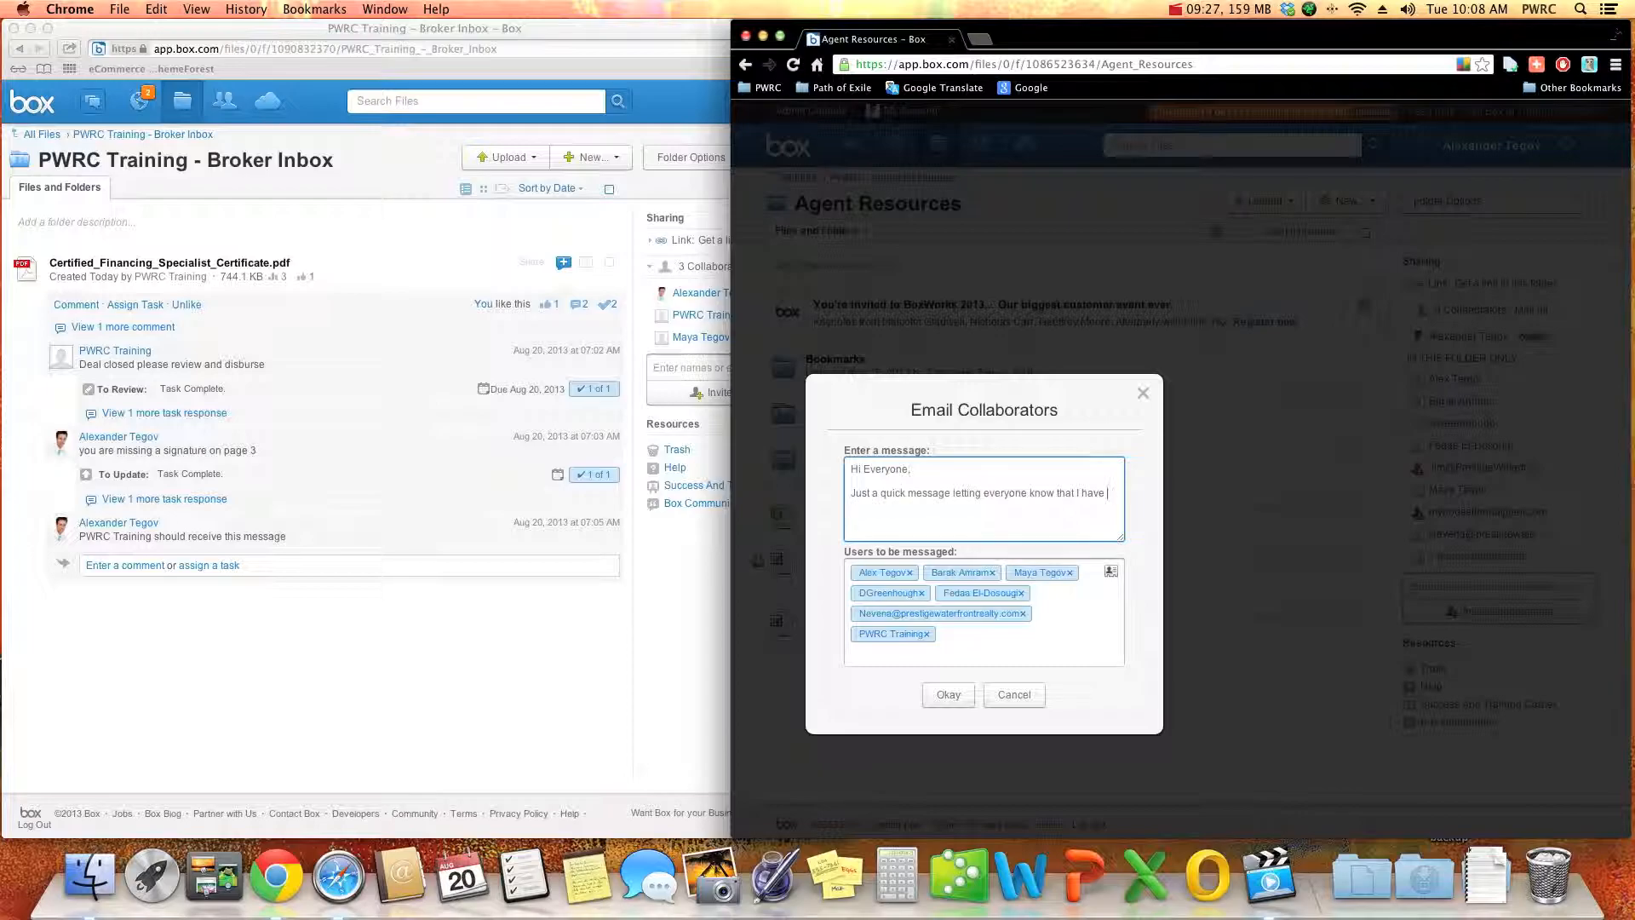
type("started to post our training videos on youtube. Please take a look at our")
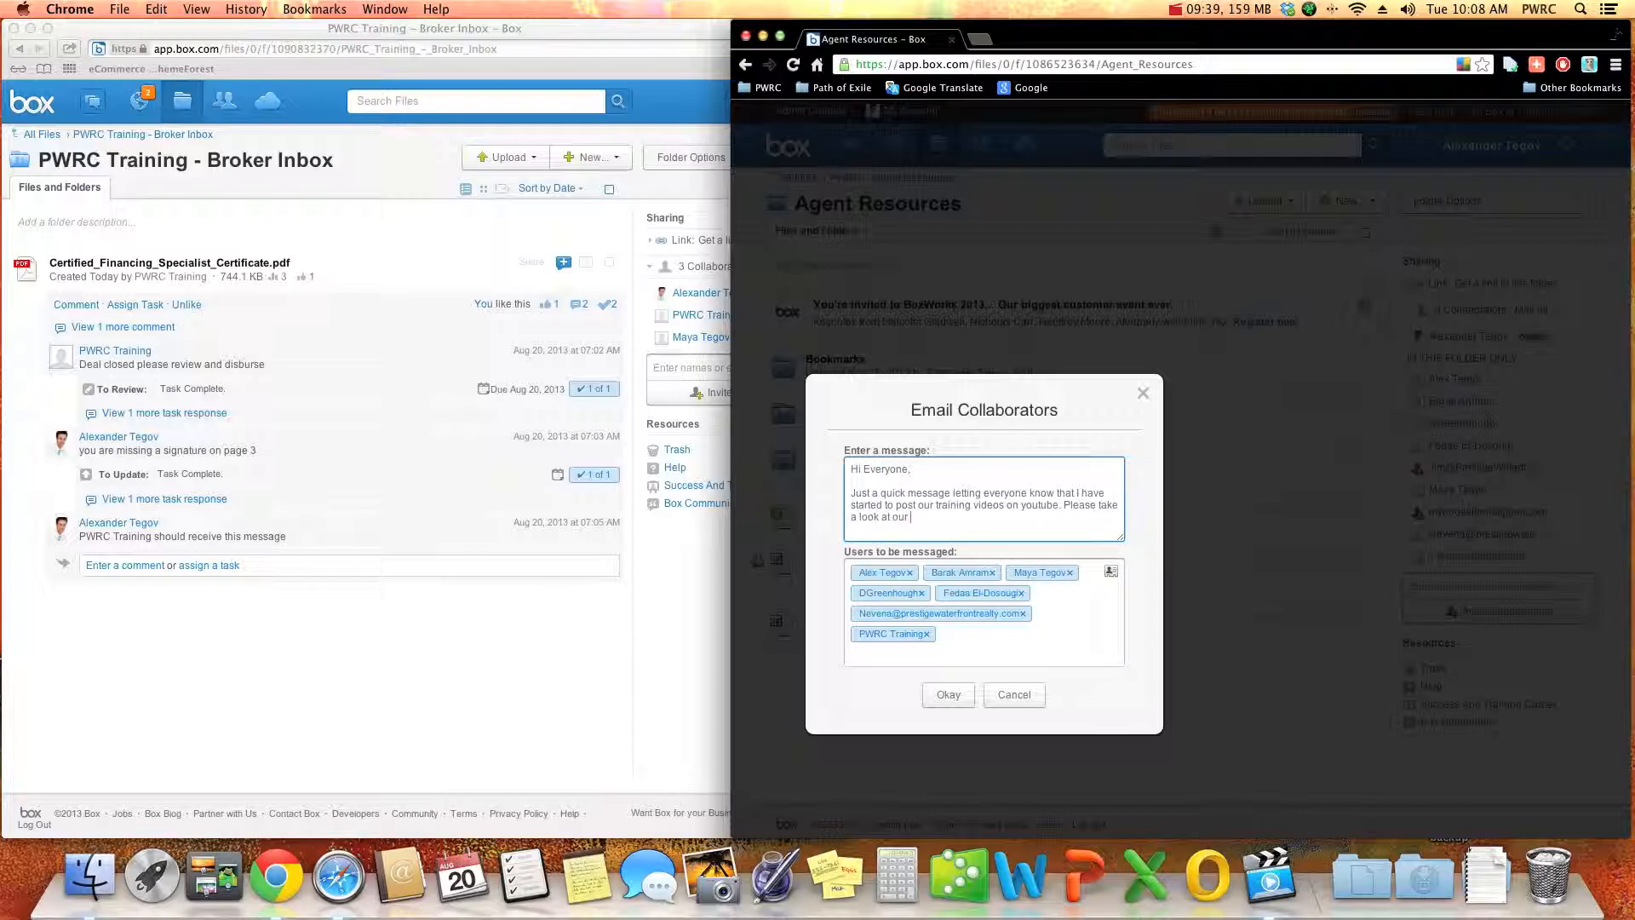
- Continue the message with "Please take a look at our youtube training page as well as our facebook training page below."
type("ning p")
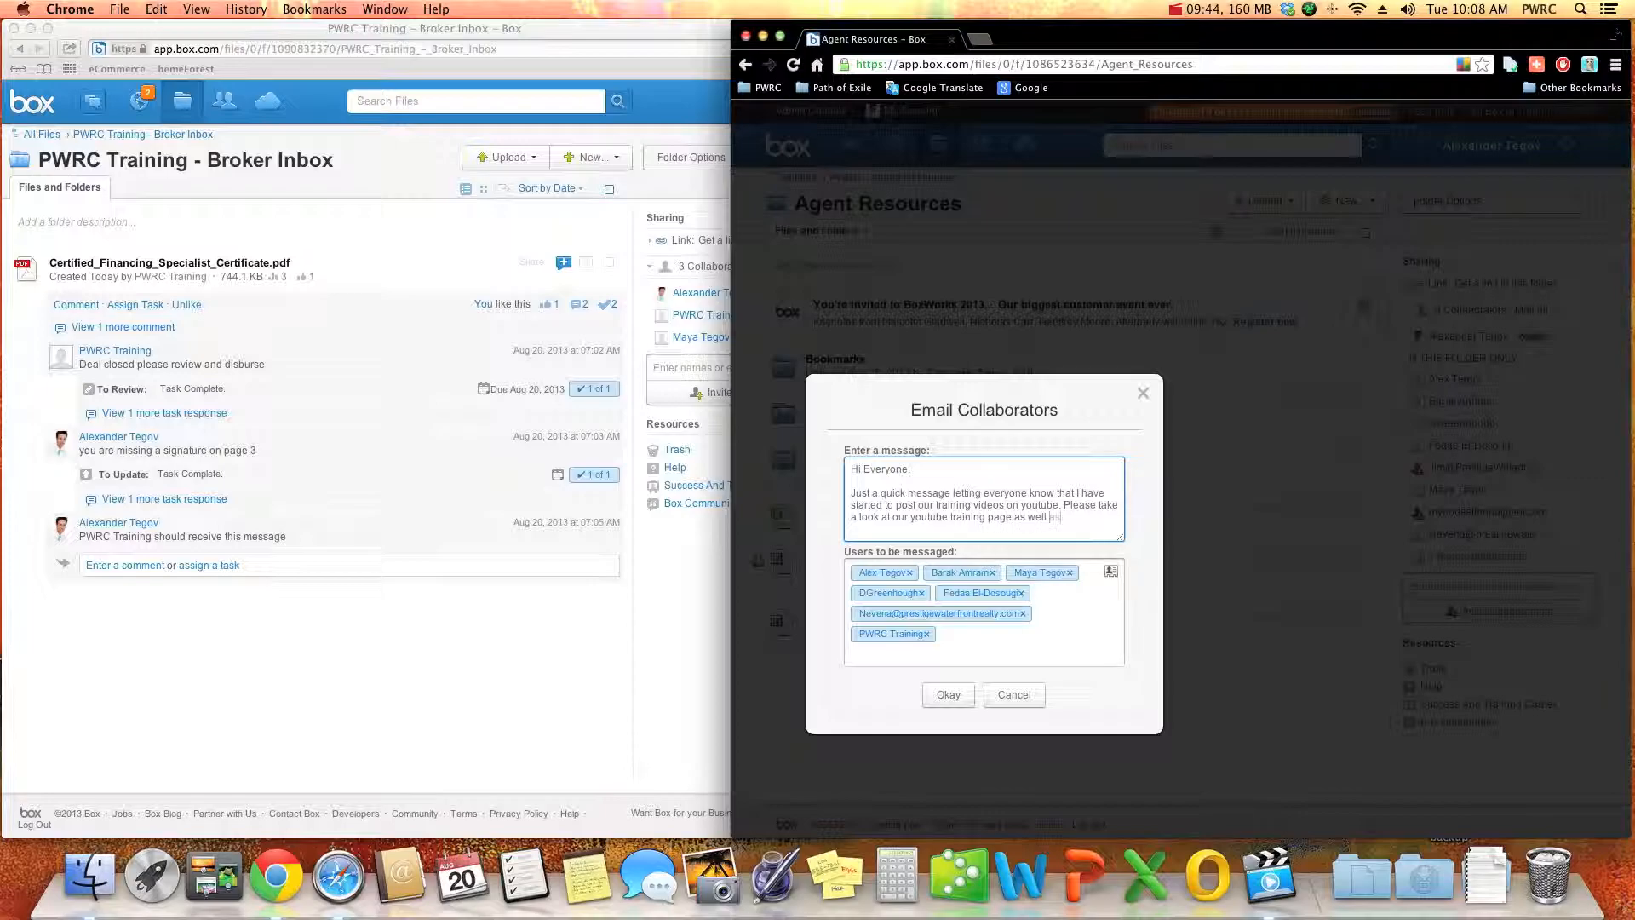
type("age as well as our facebook training ")
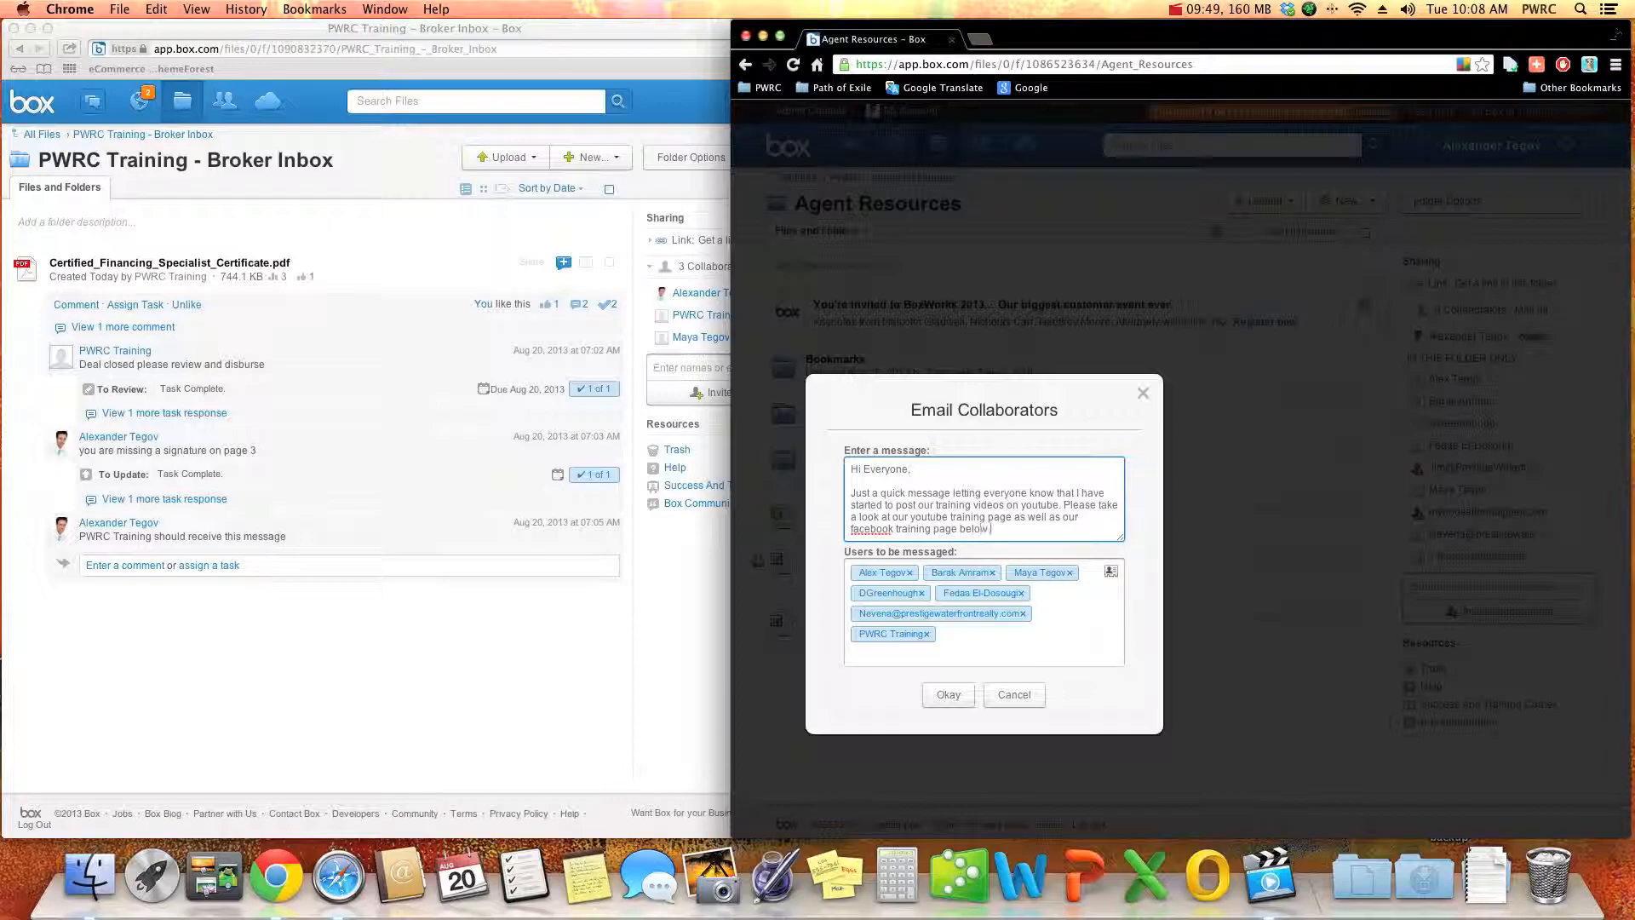
type("page below.")
key("Return")
key("Return")
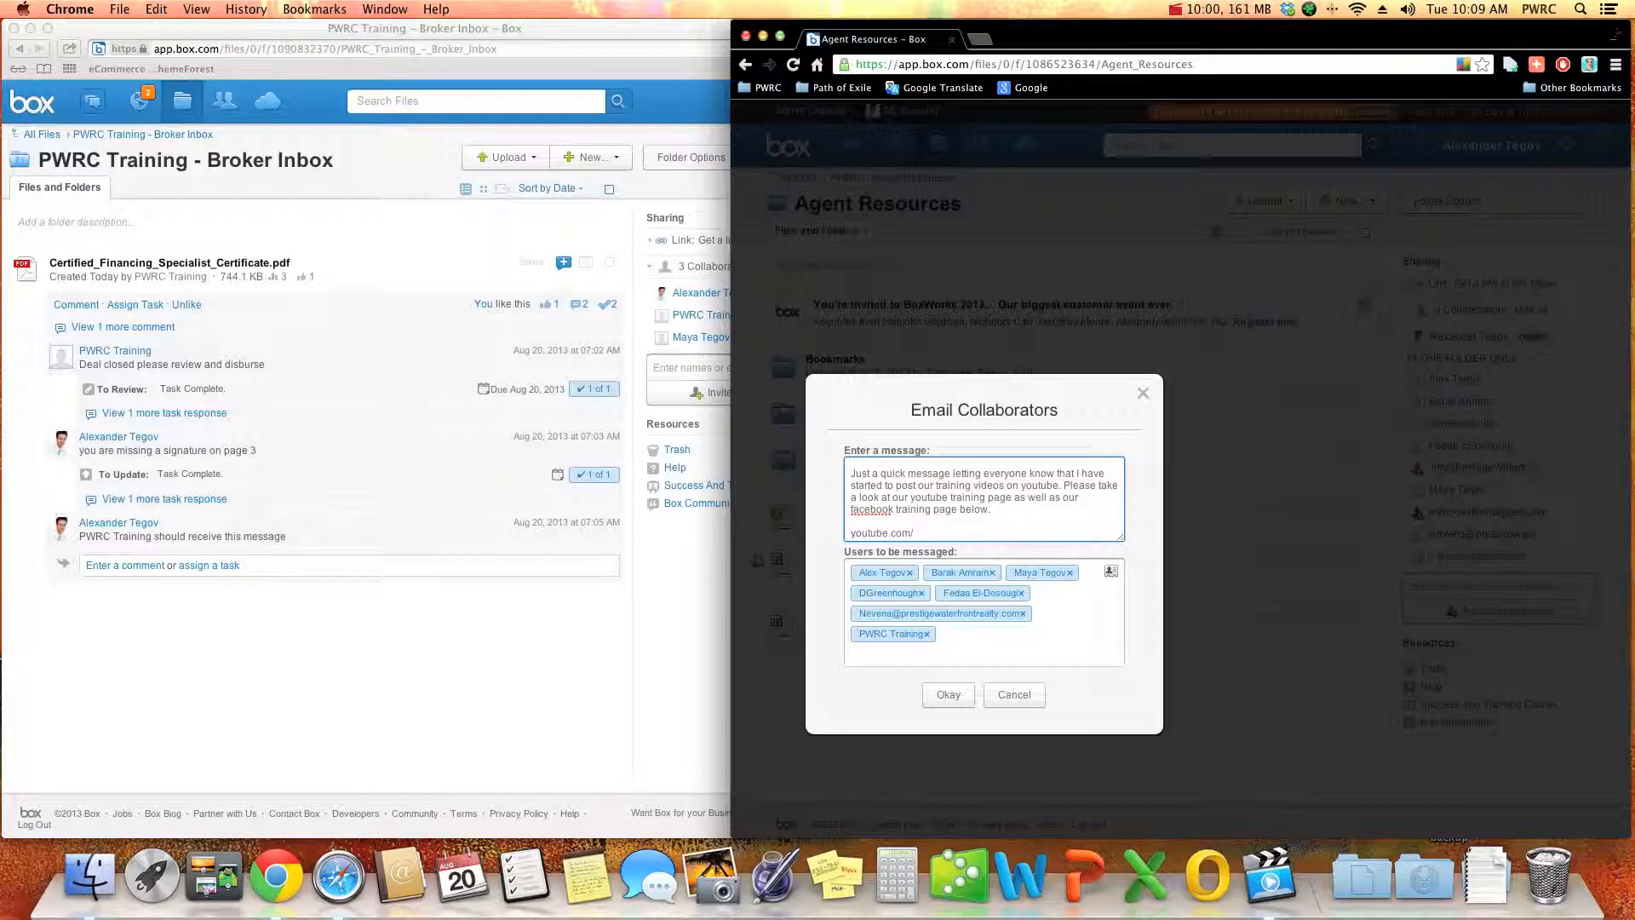
- Add the links youtube.com/pwrctraining and facebook.com/pwrctraining on separate lines below the text and send the message
type("g")
key("Return")
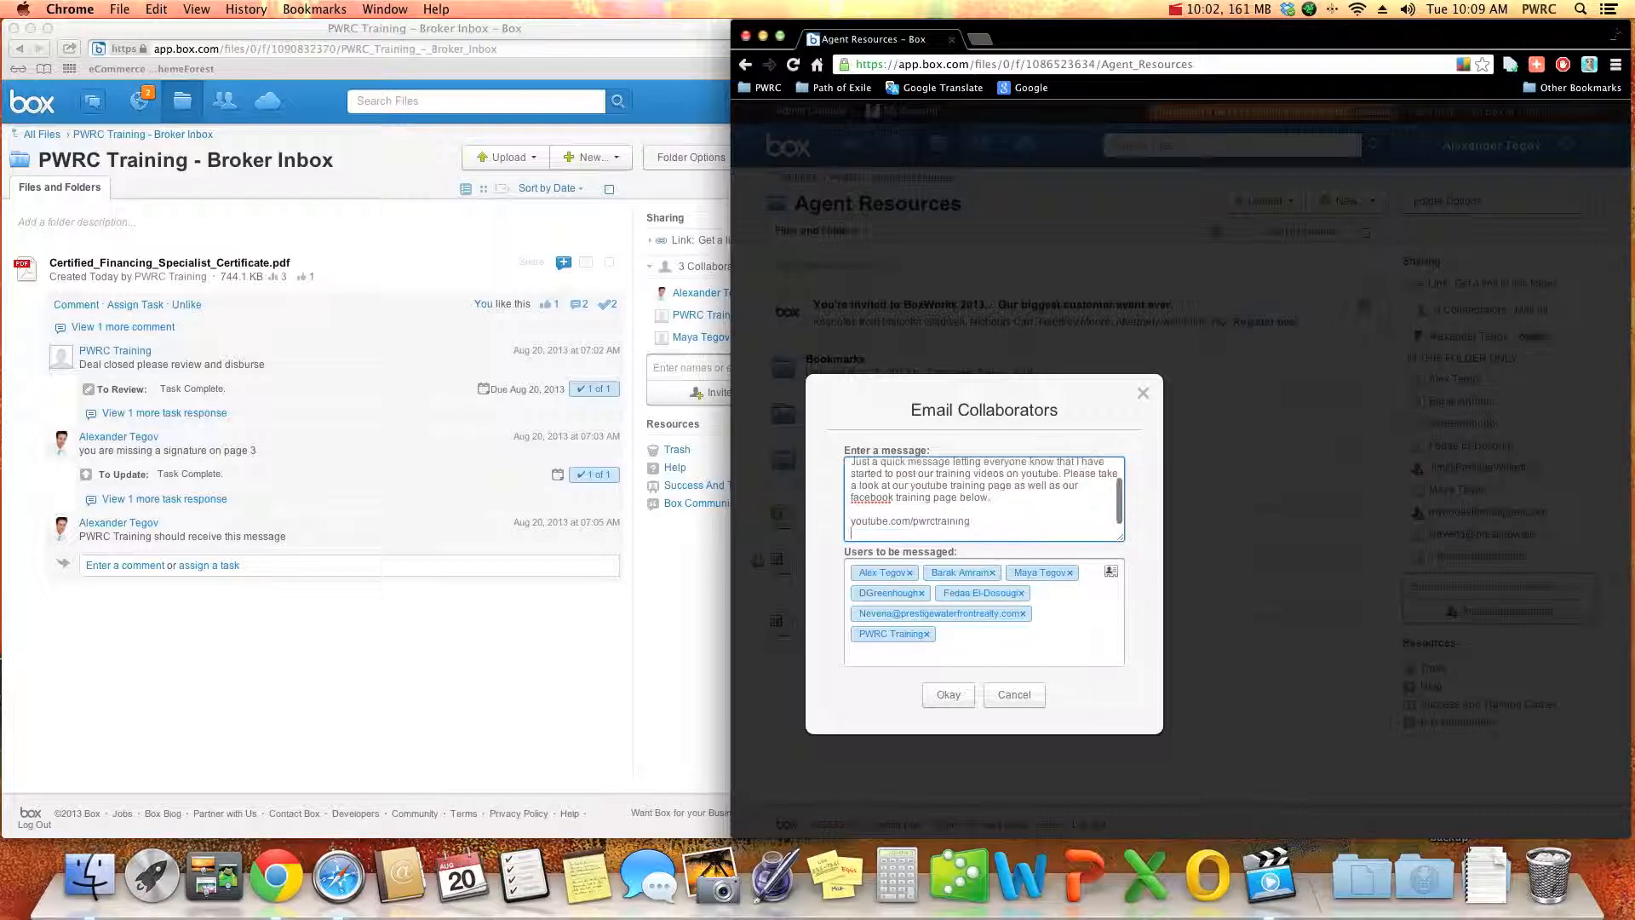
type("facebook.com/pwrctraining")
left_click(950, 695)
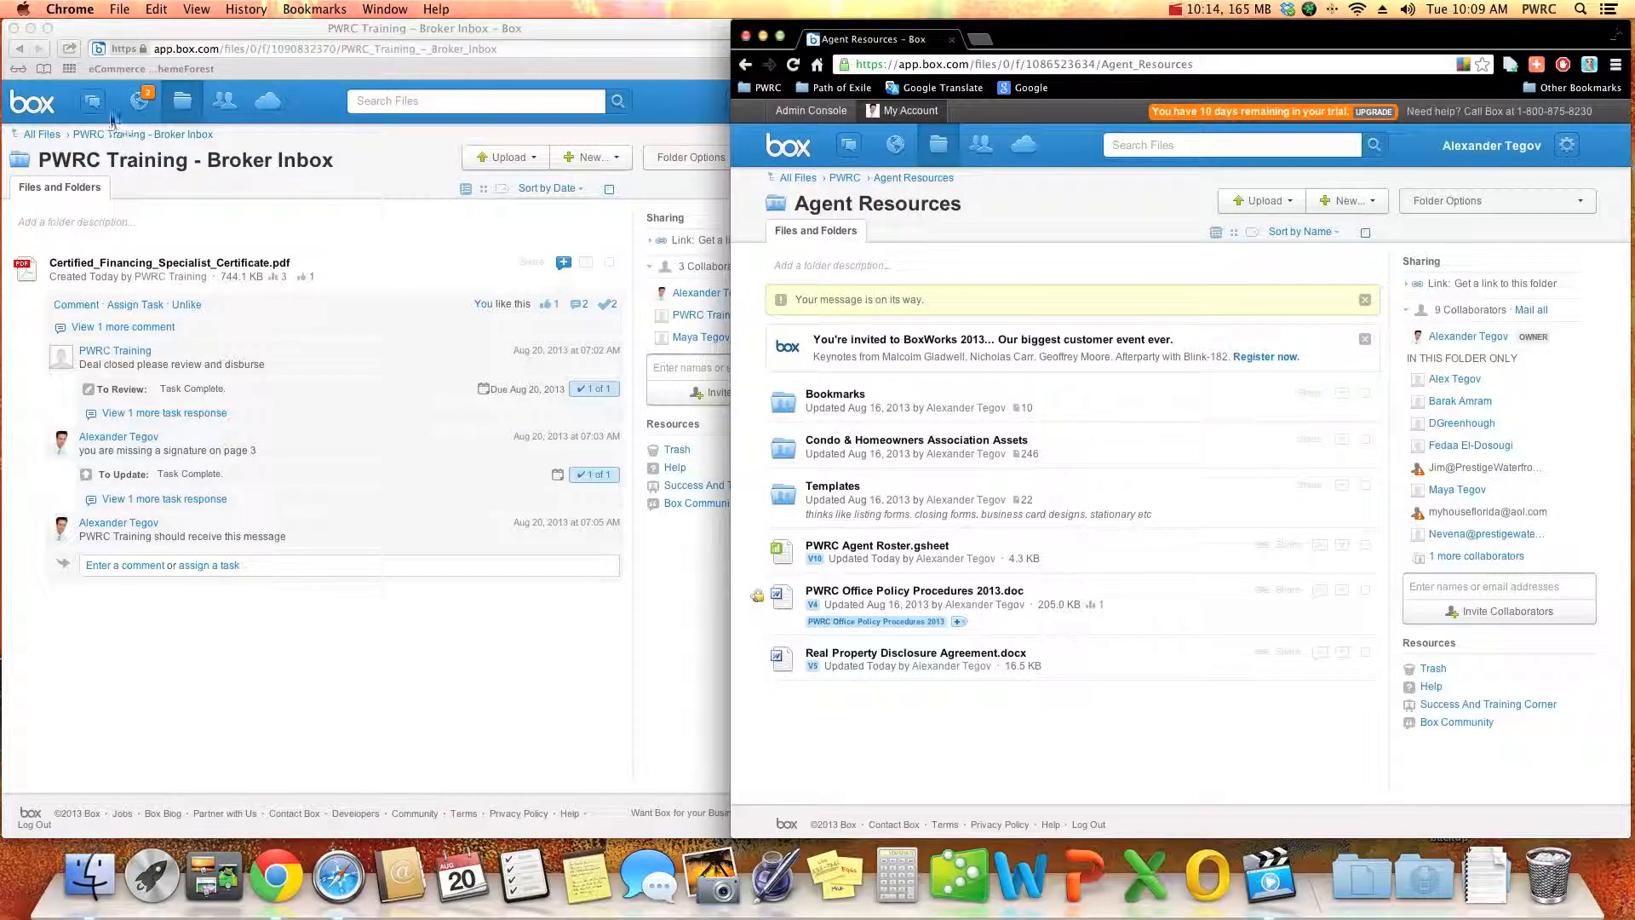
- In Safari, look through PWRC Training's tasks, messages and sent lists for the broker's message to all collaborators
left_click(95, 111)
left_click(90, 104)
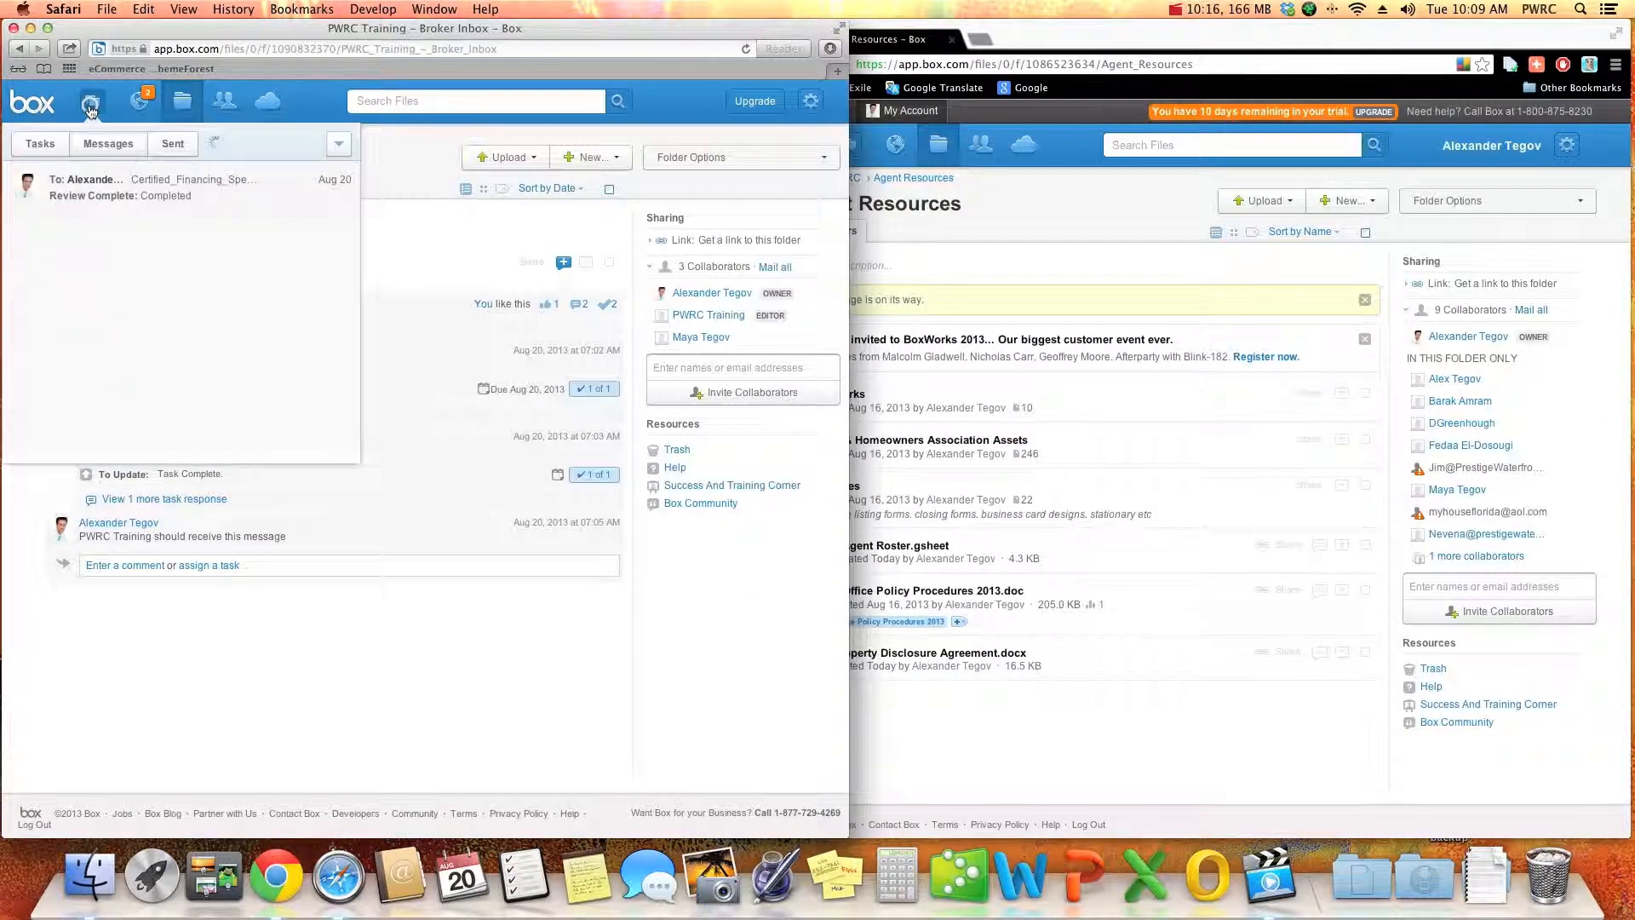
left_click(43, 143)
left_click(108, 144)
left_click(172, 143)
left_click(109, 143)
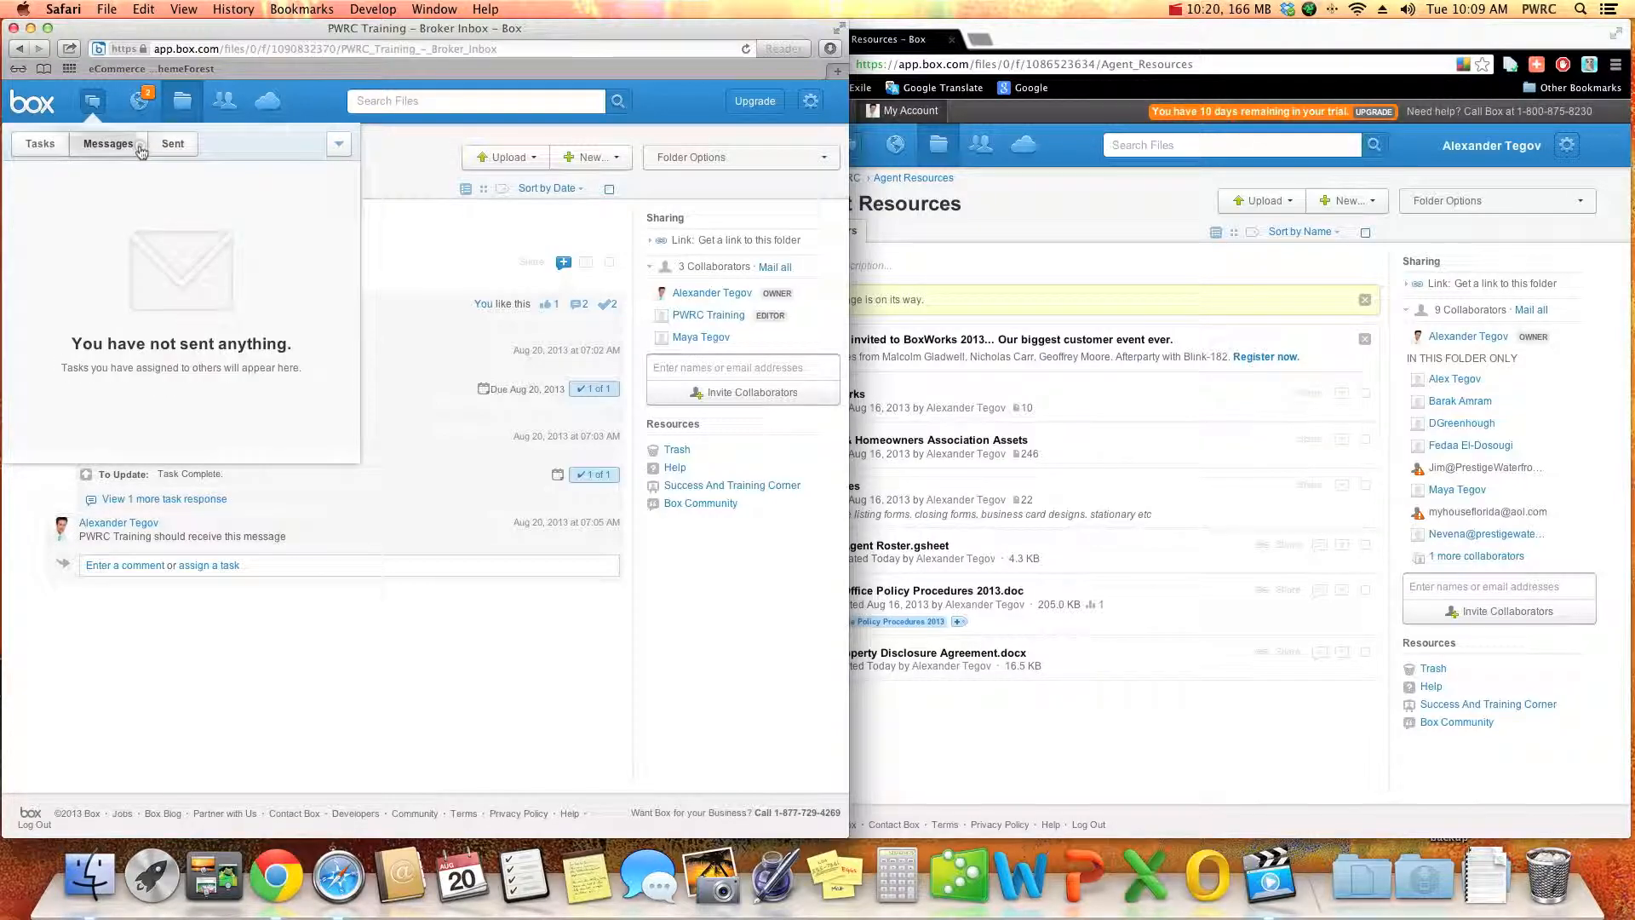
left_click(43, 143)
left_click(79, 144)
left_click(43, 143)
left_click(79, 144)
left_click(43, 143)
left_click(82, 145)
left_click(83, 146)
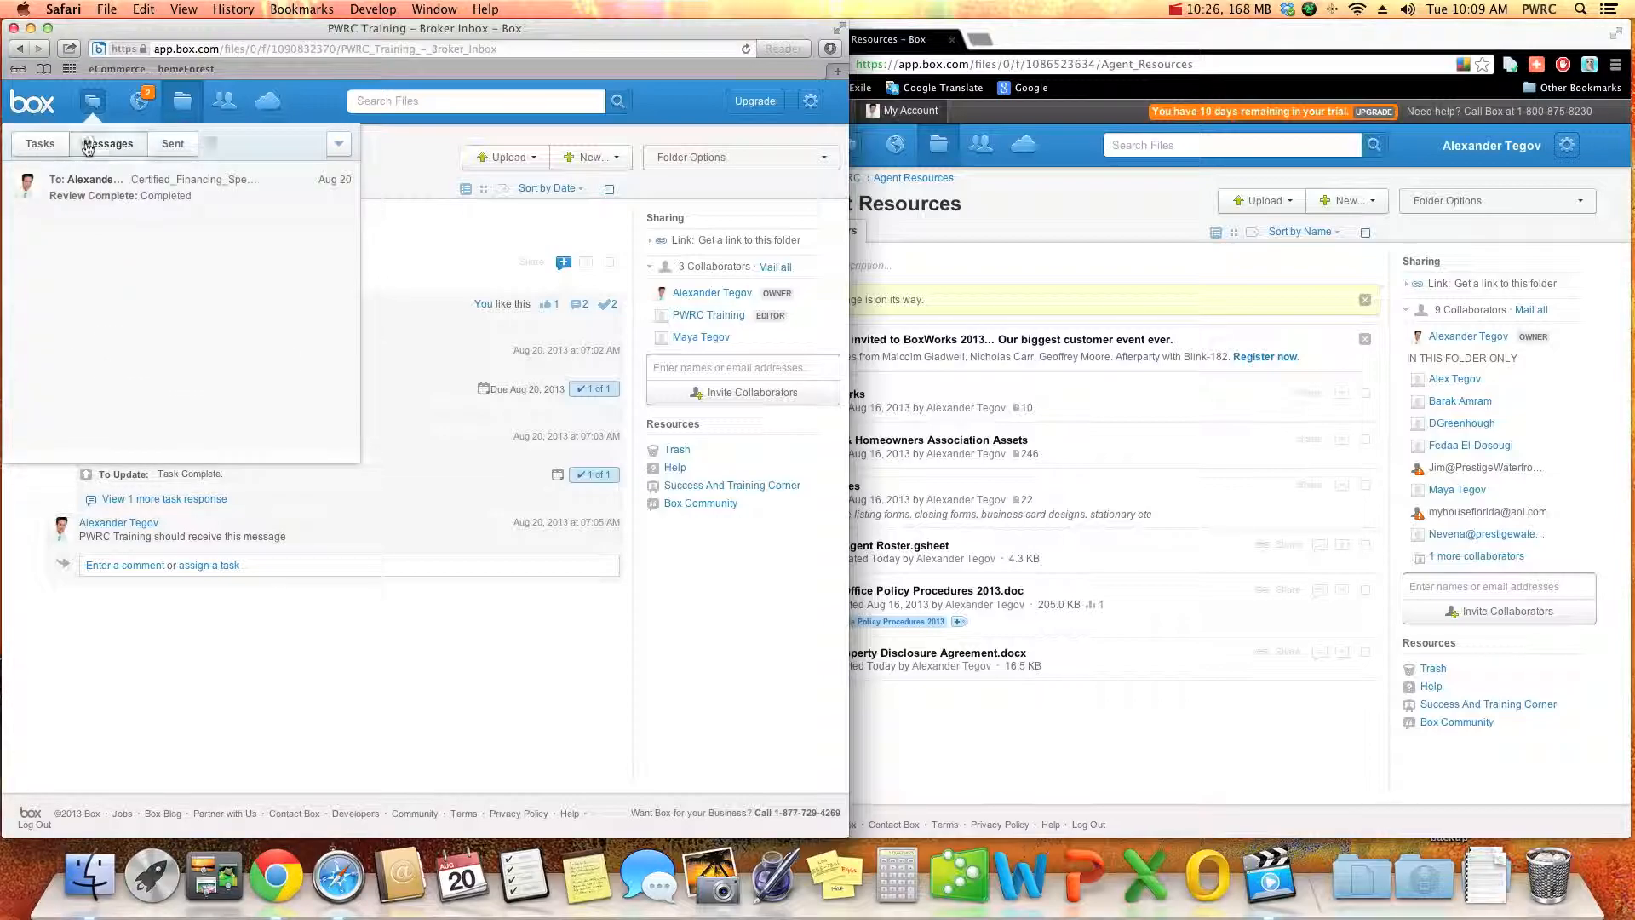
left_click(40, 143)
left_click(107, 145)
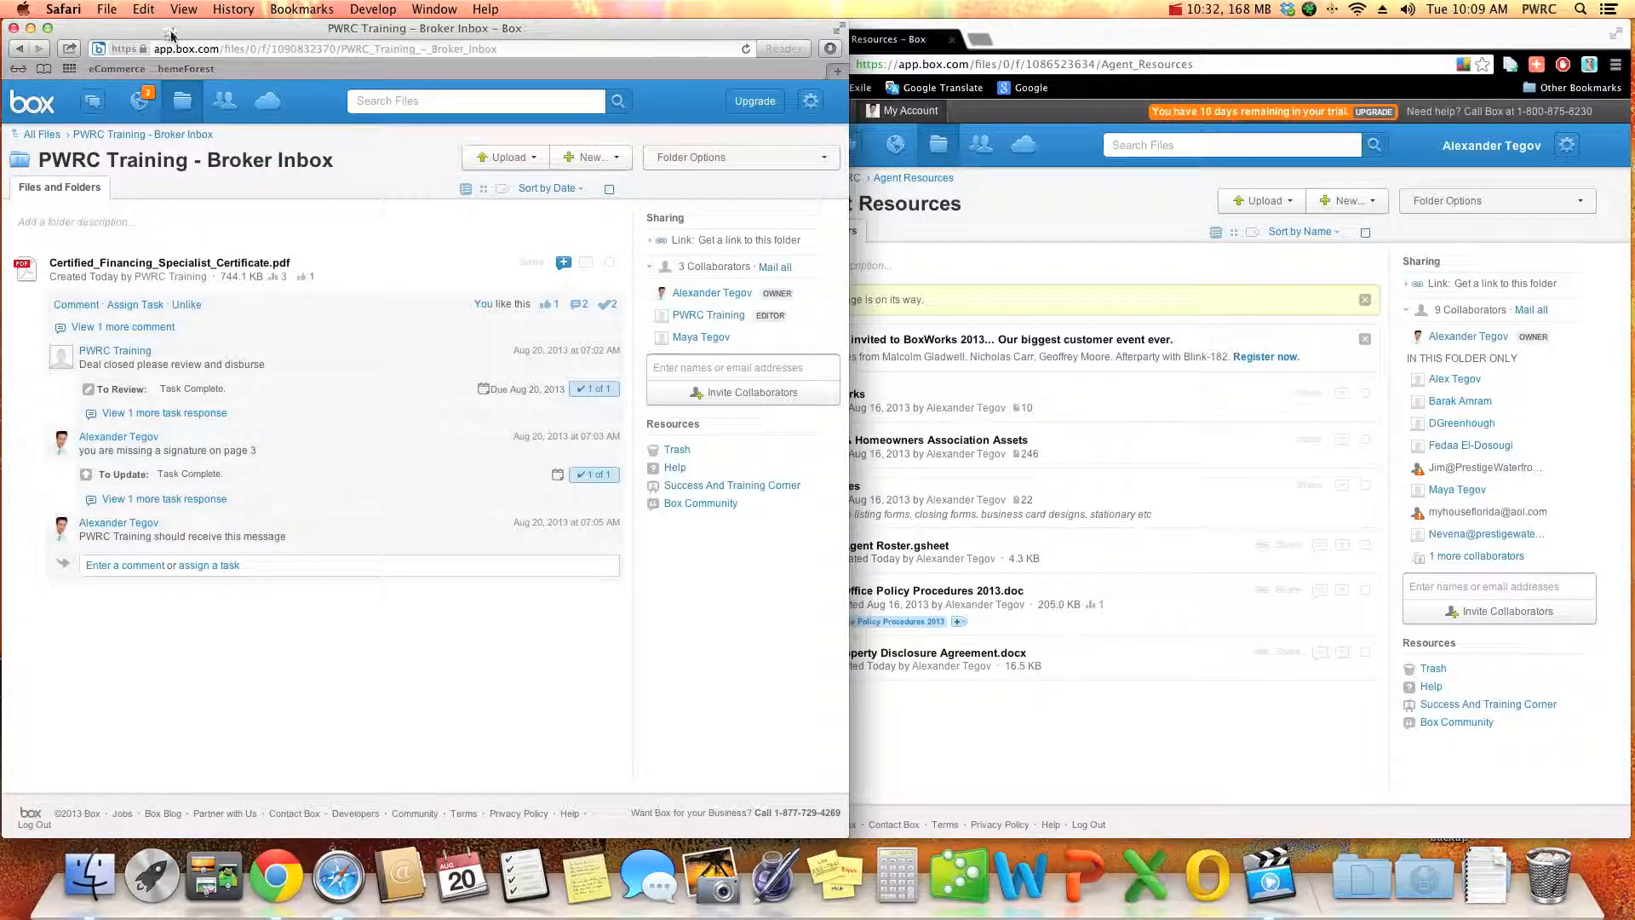
- Load mail.google.com in a new Safari tab and read the email about the broker's message on Box
key("super+t")
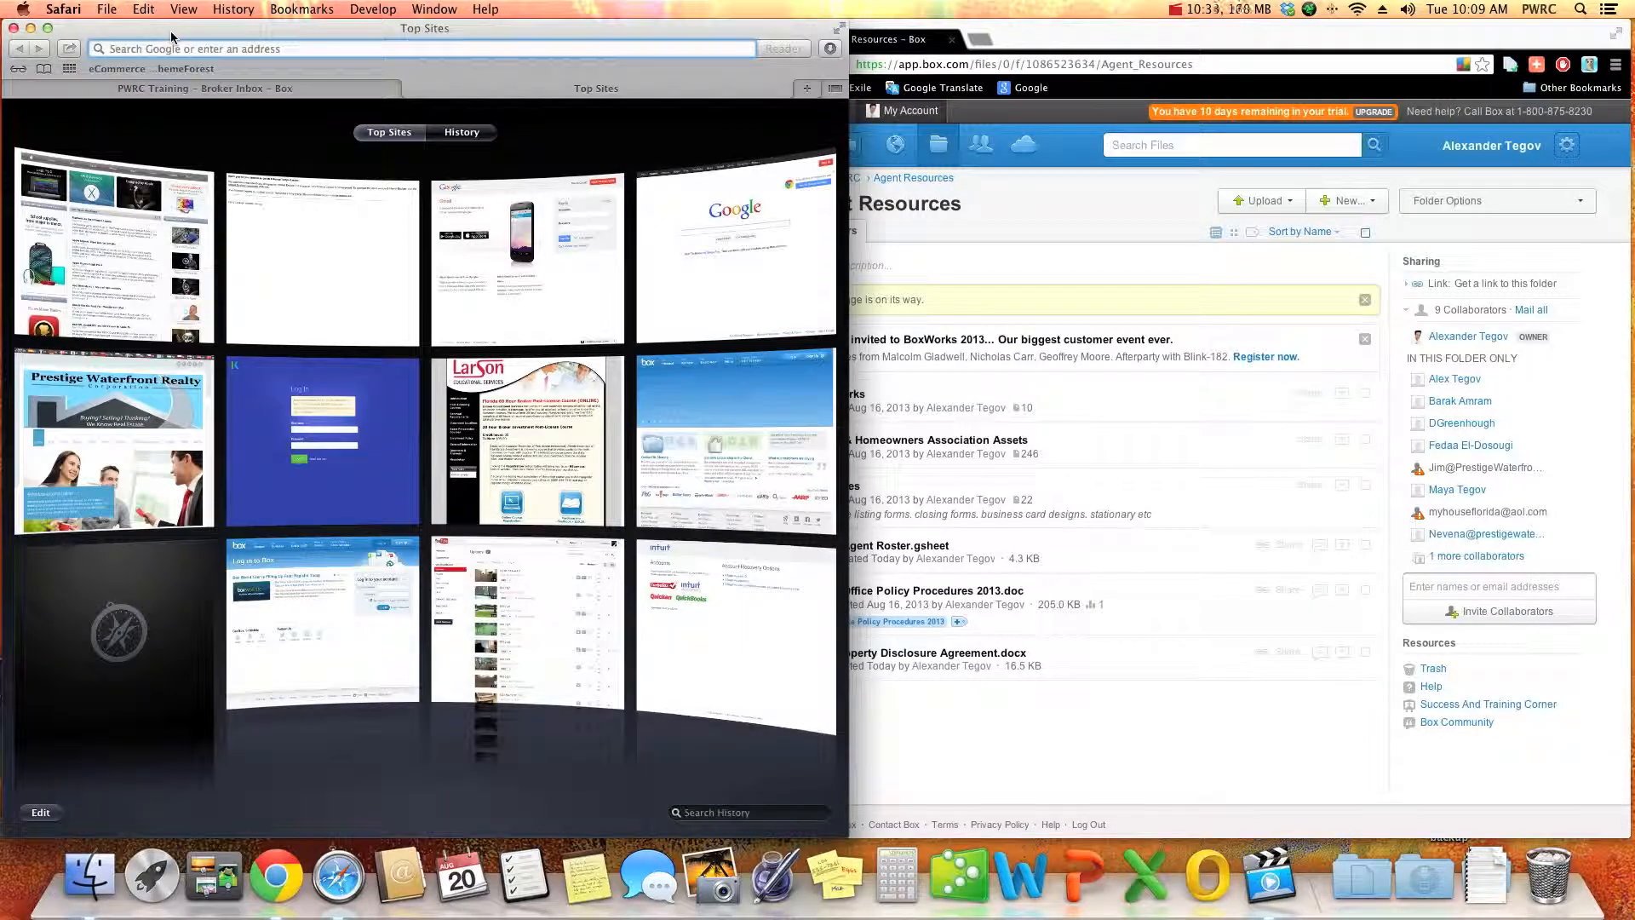
type("mail.google.com/mail/&scc=1&lt")
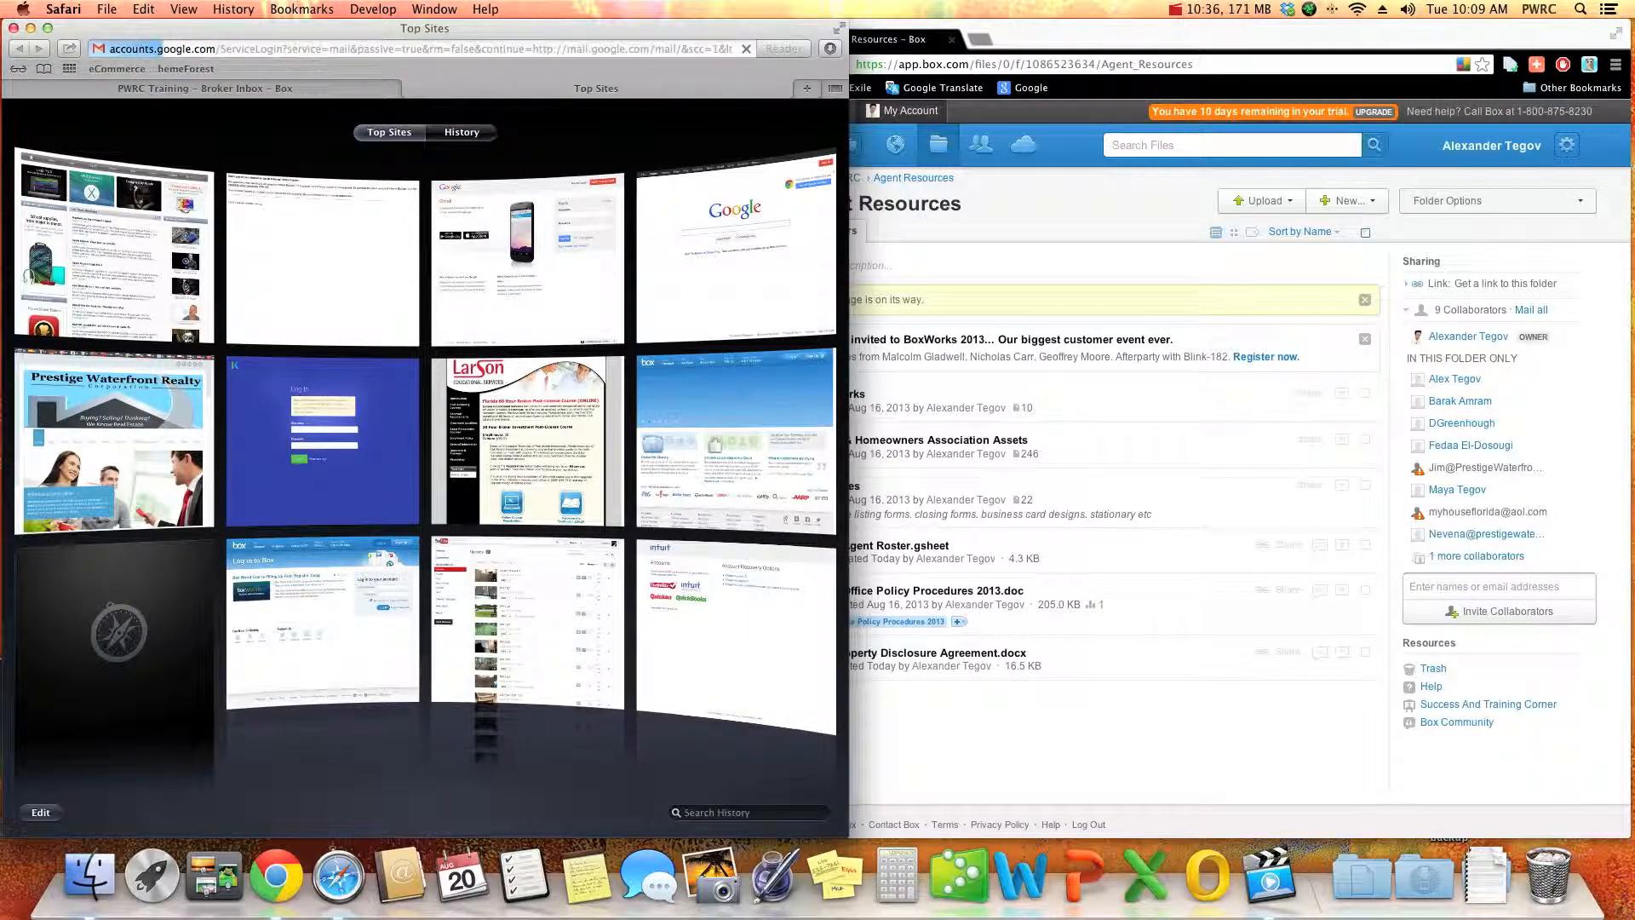
key("Return")
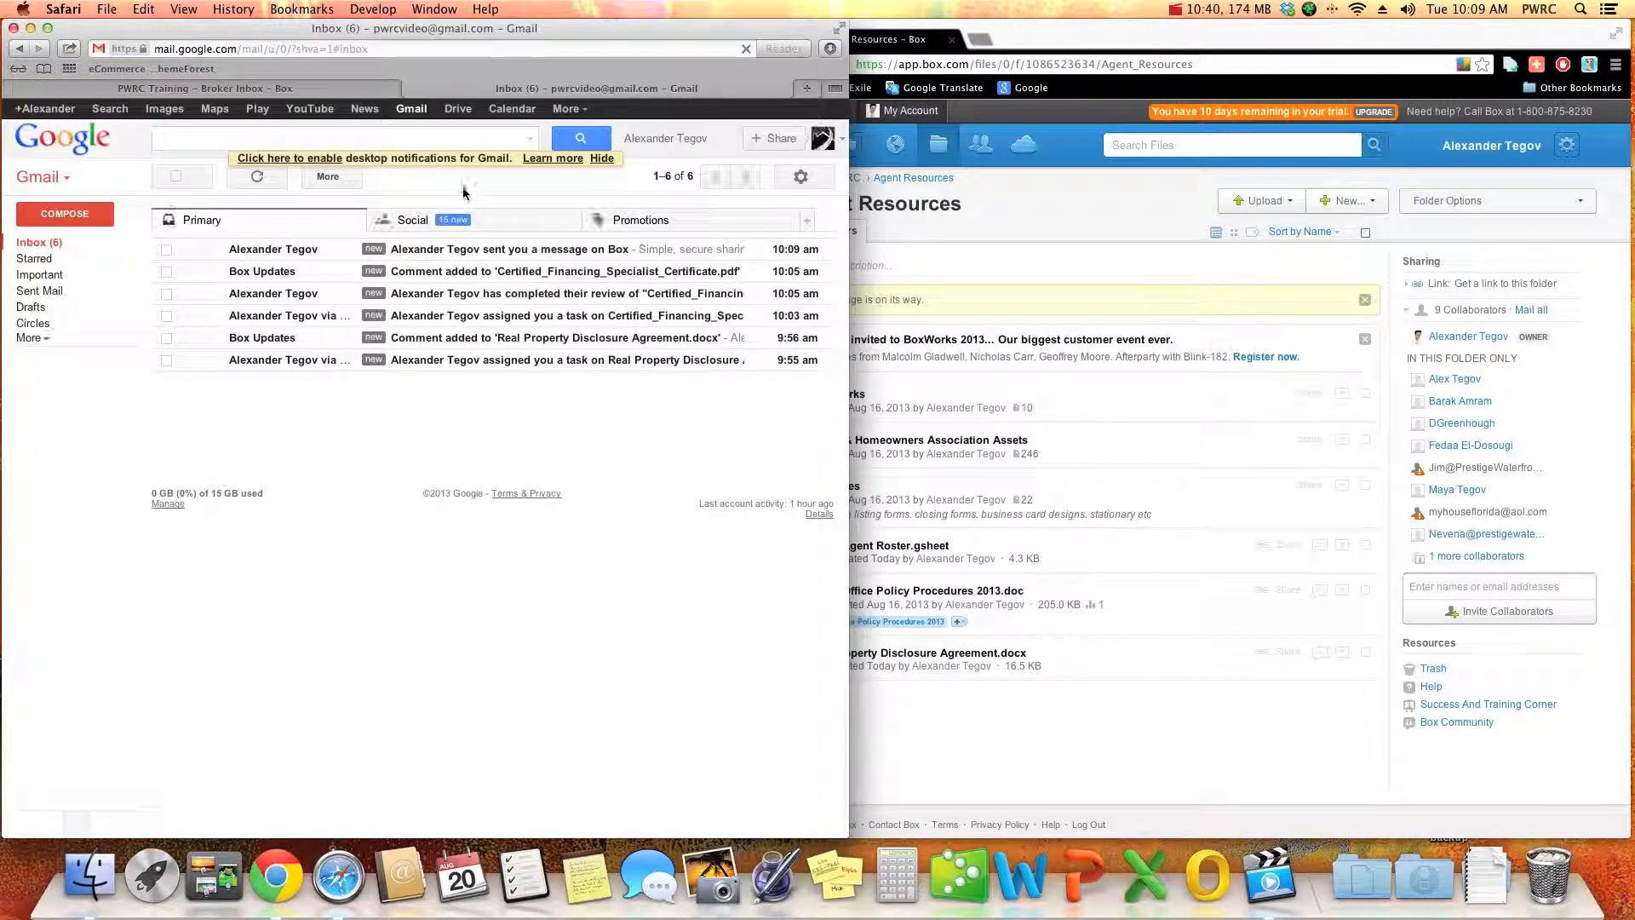
left_click(640, 248)
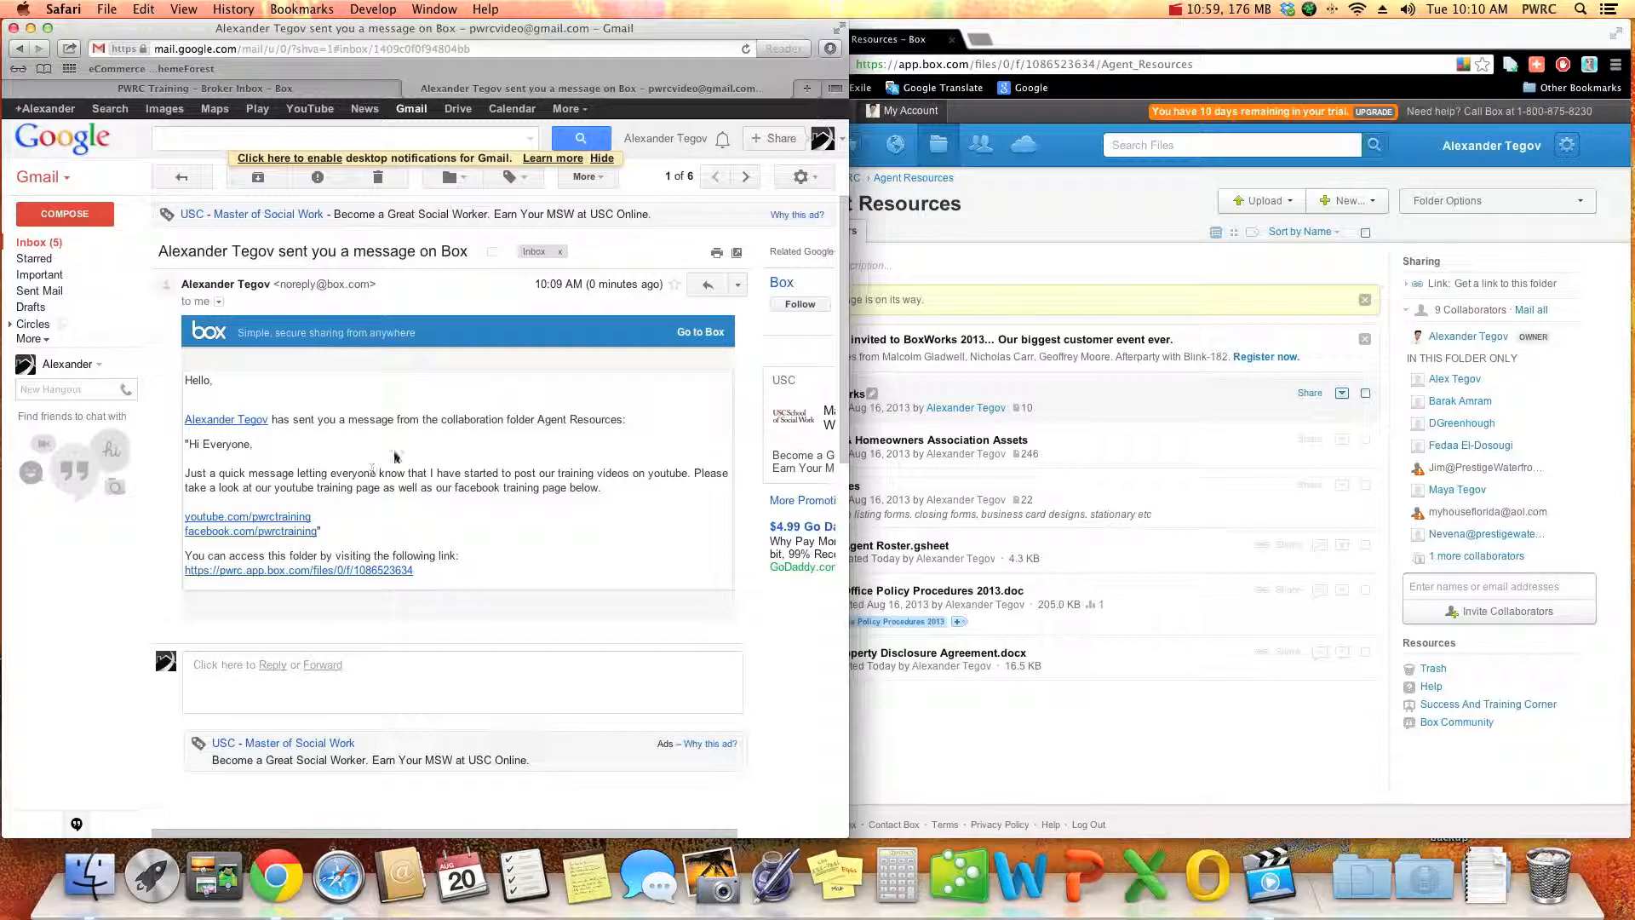
- Switch back to Chrome and check the broker's Box message list from the Agent Resources folder
left_click(1118, 274)
mouse_move(1524, 347)
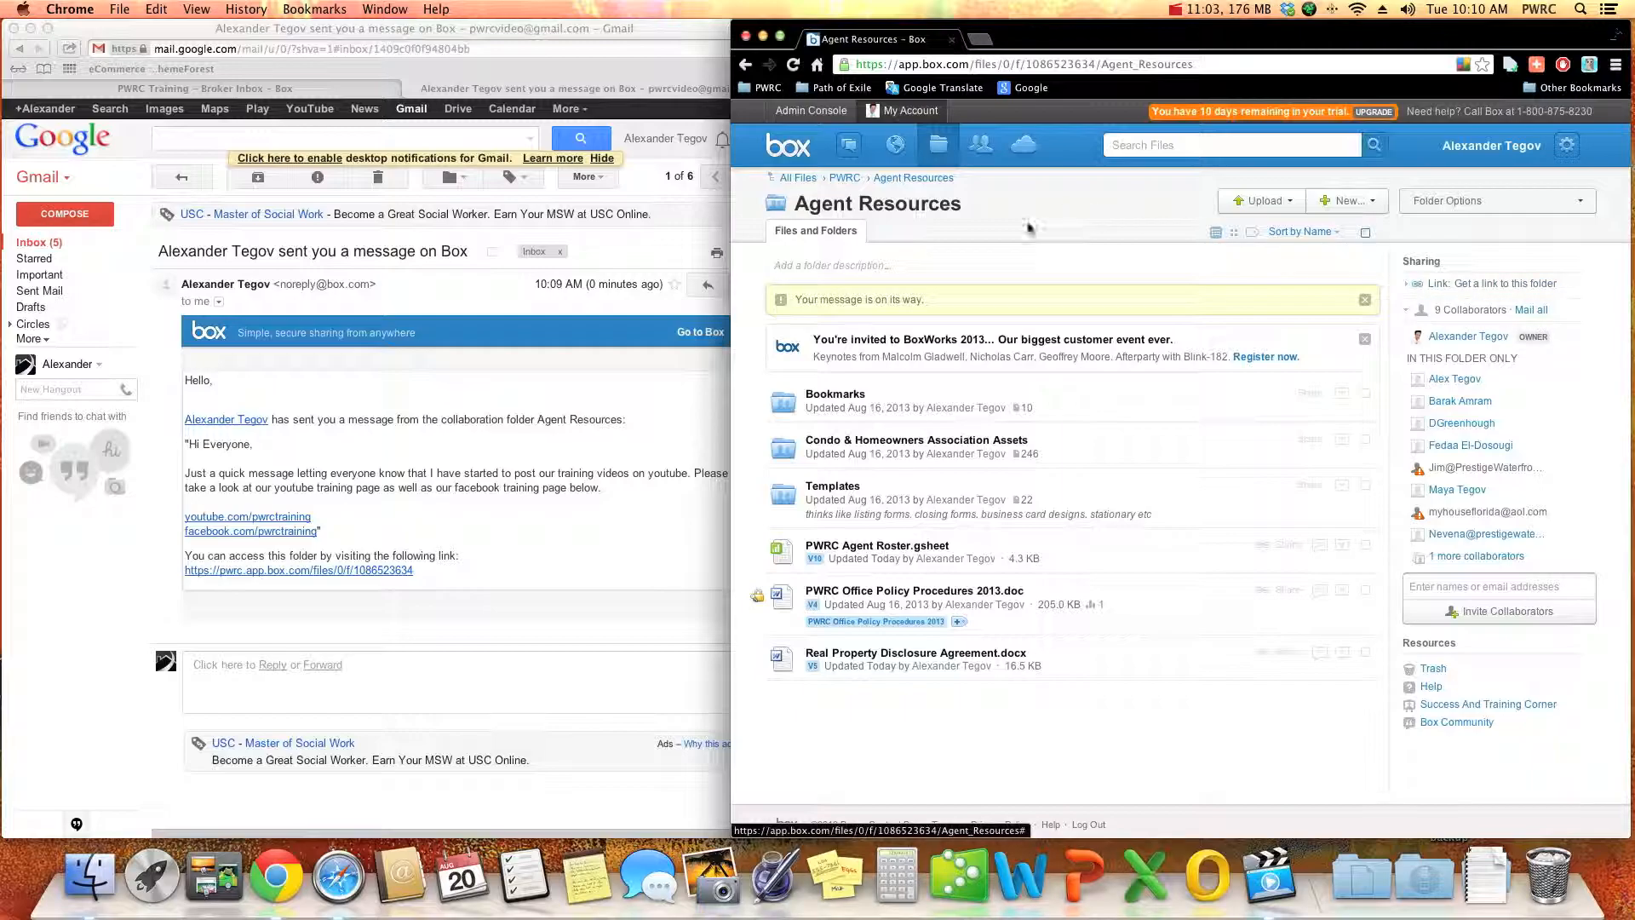
left_click(841, 143)
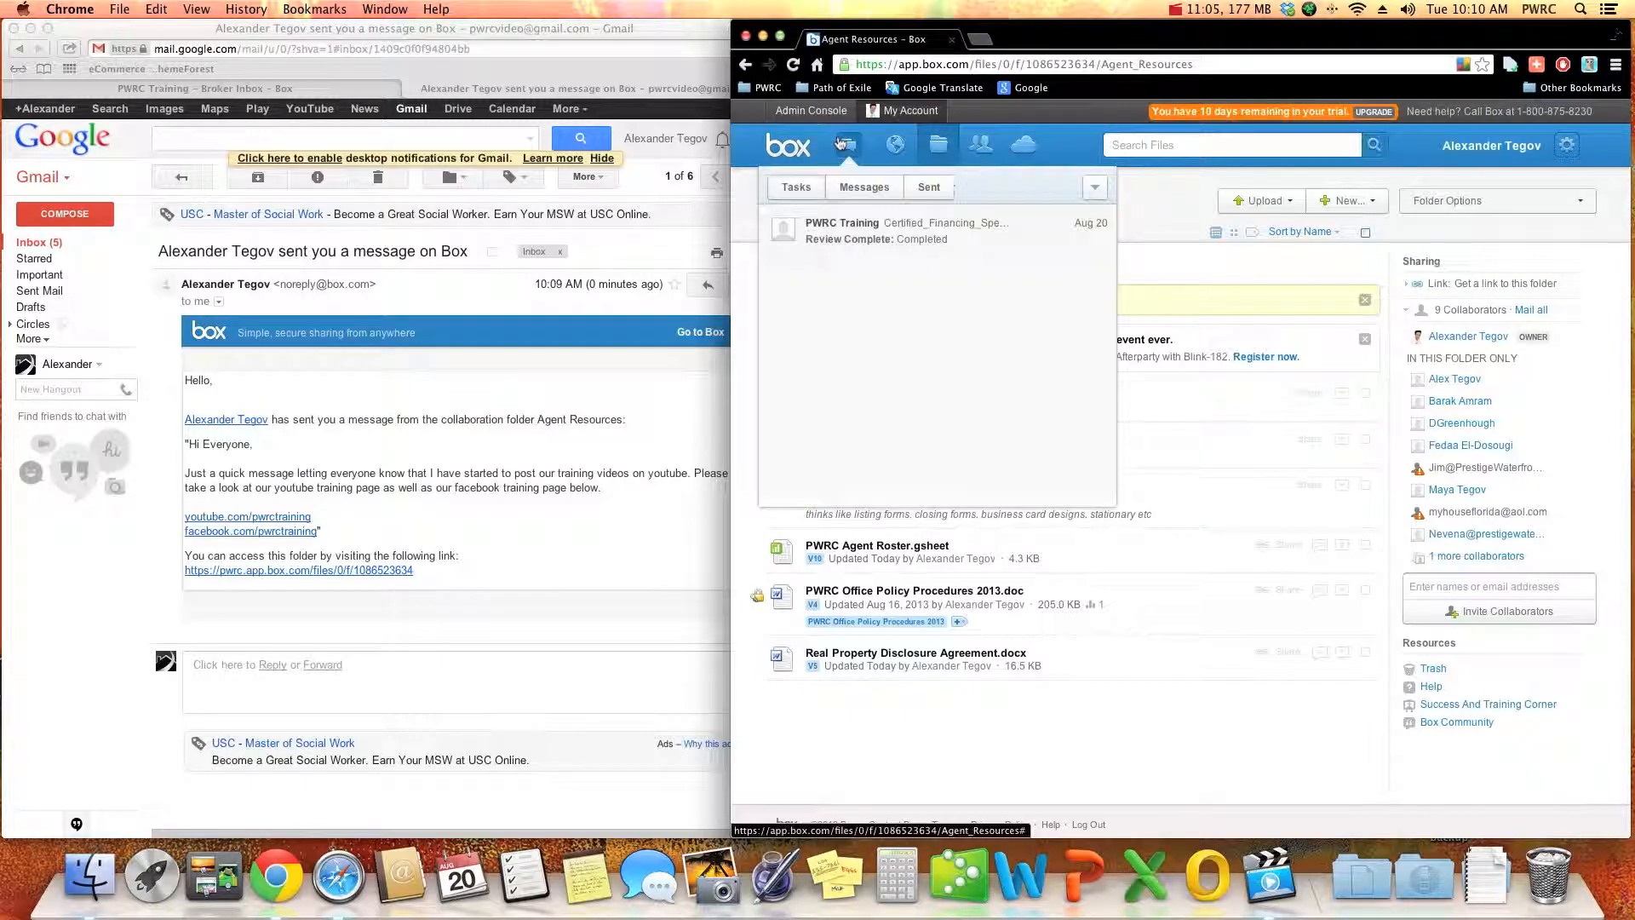
left_click(841, 143)
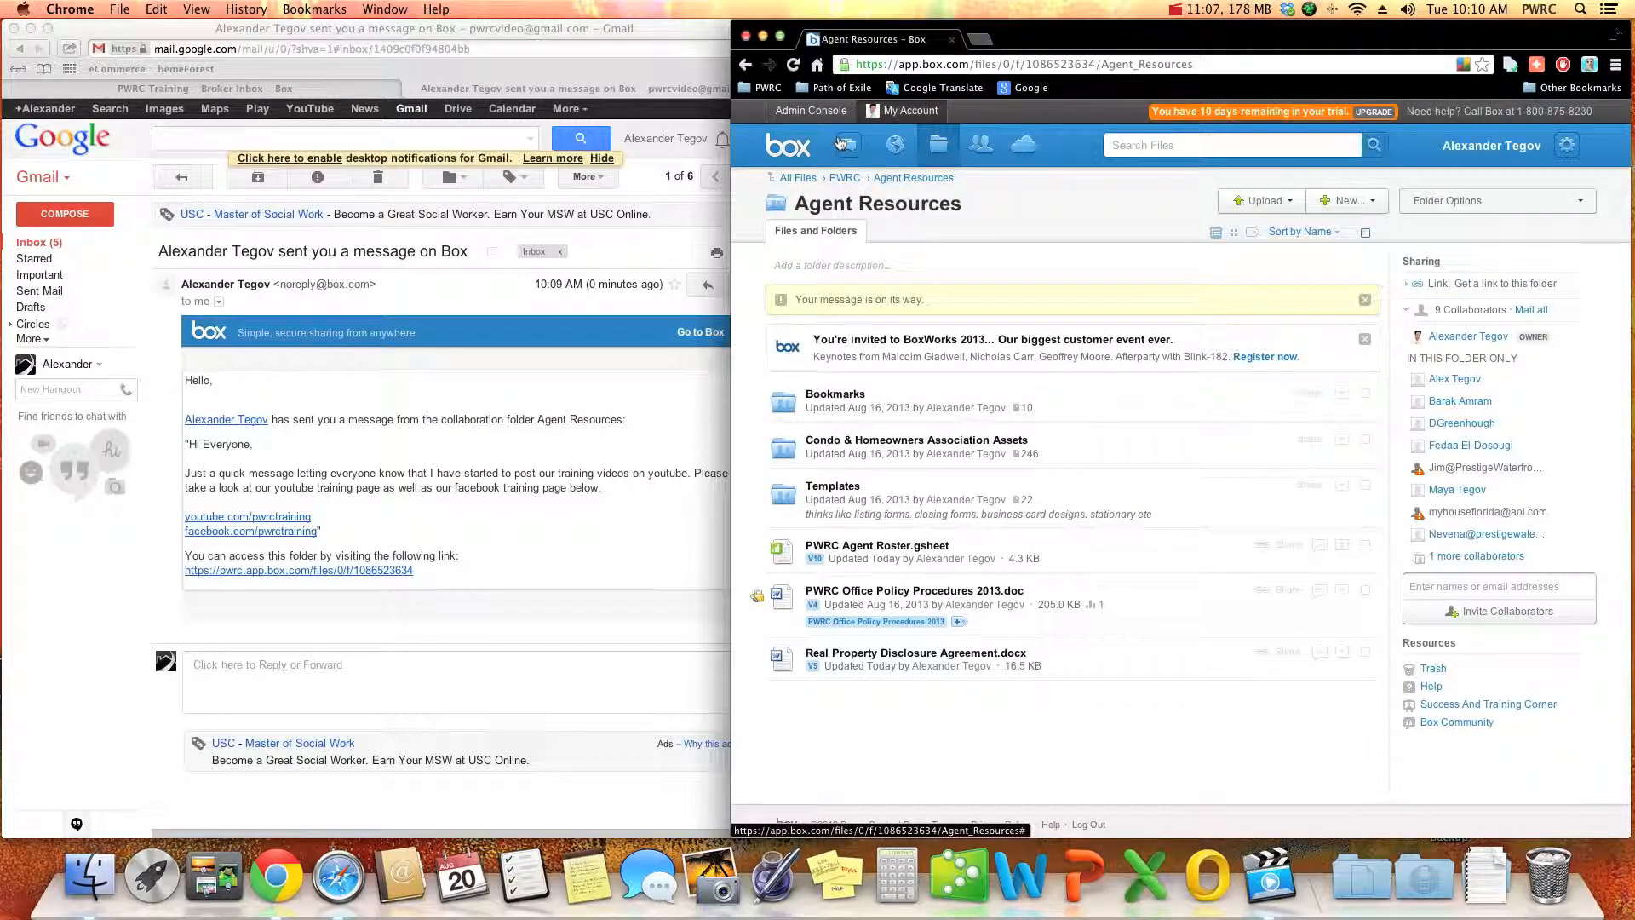
left_click(840, 143)
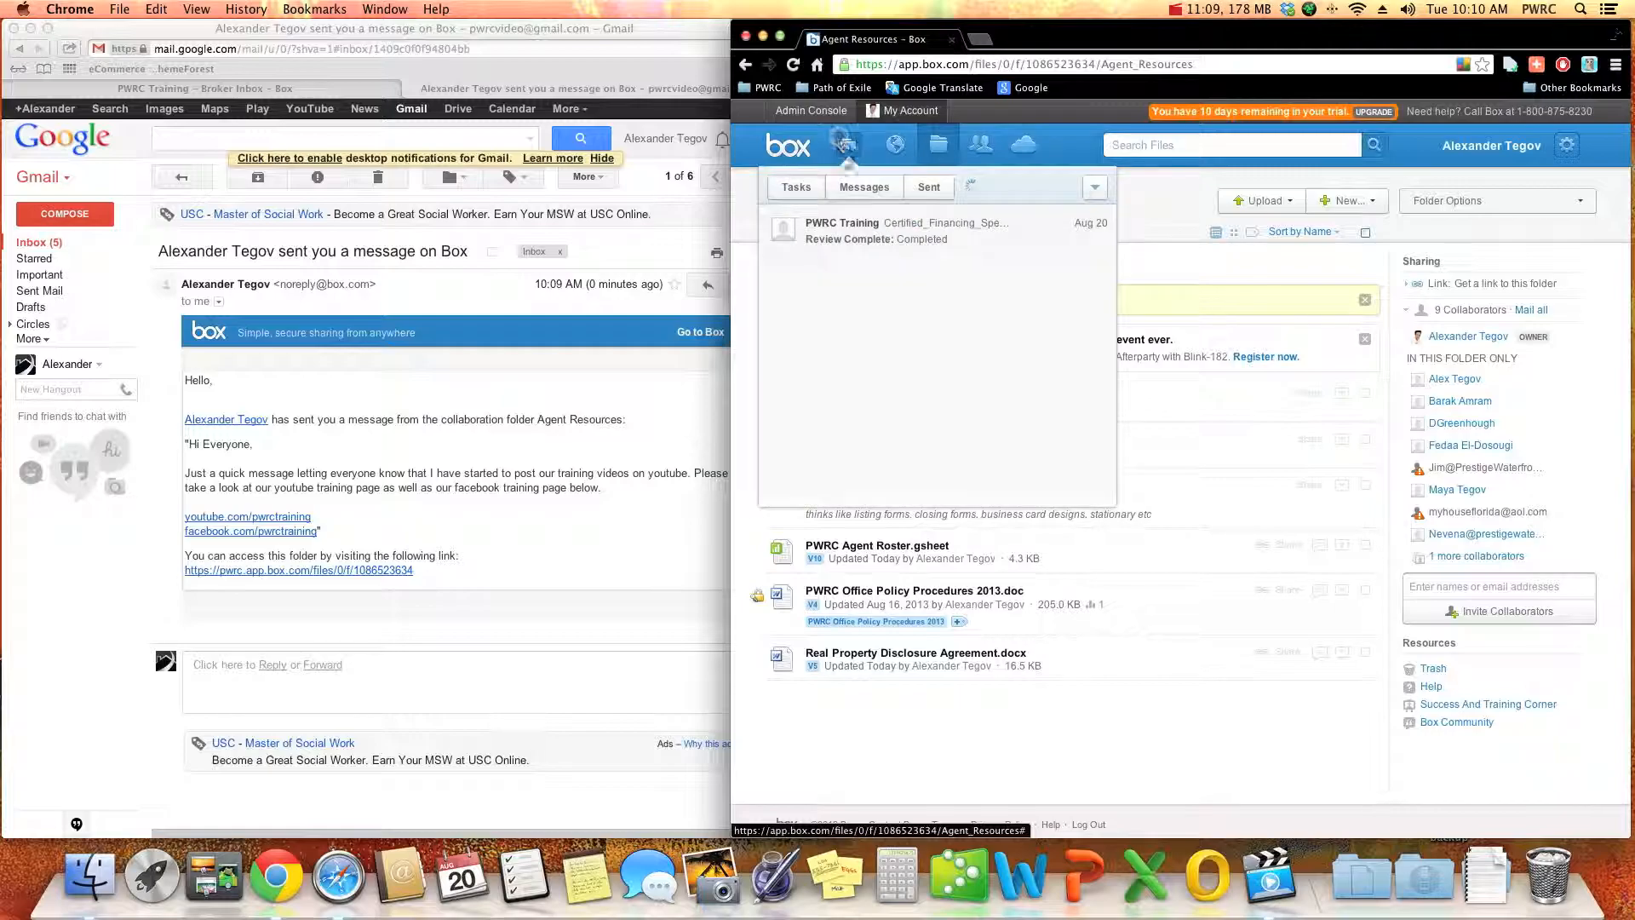
left_click(1220, 264)
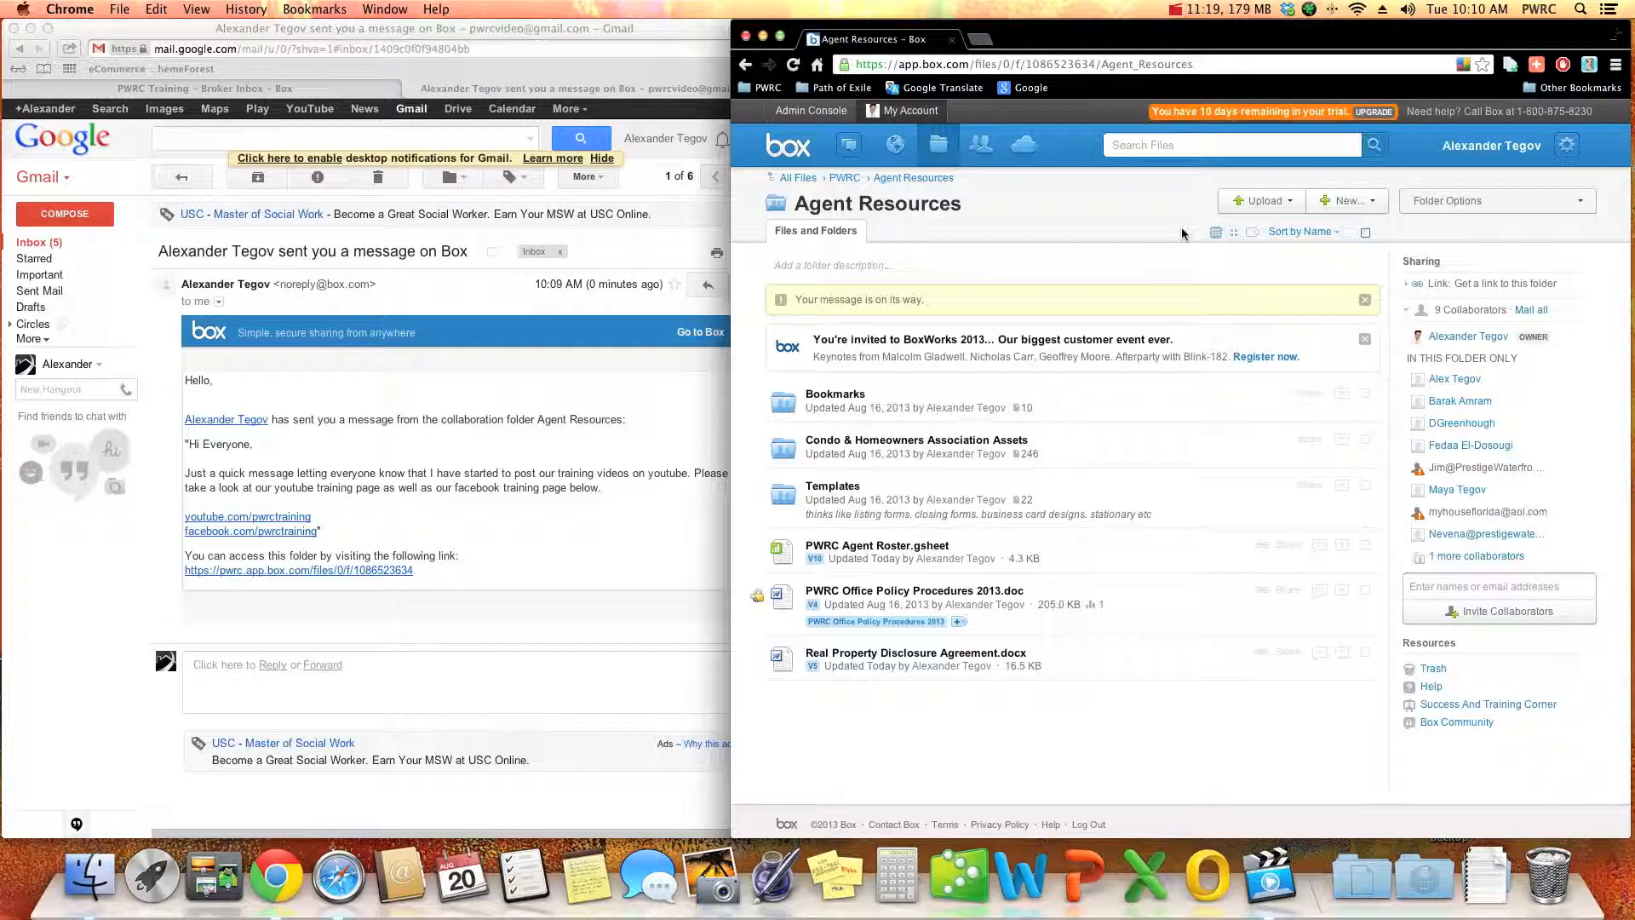
left_click(1183, 8)
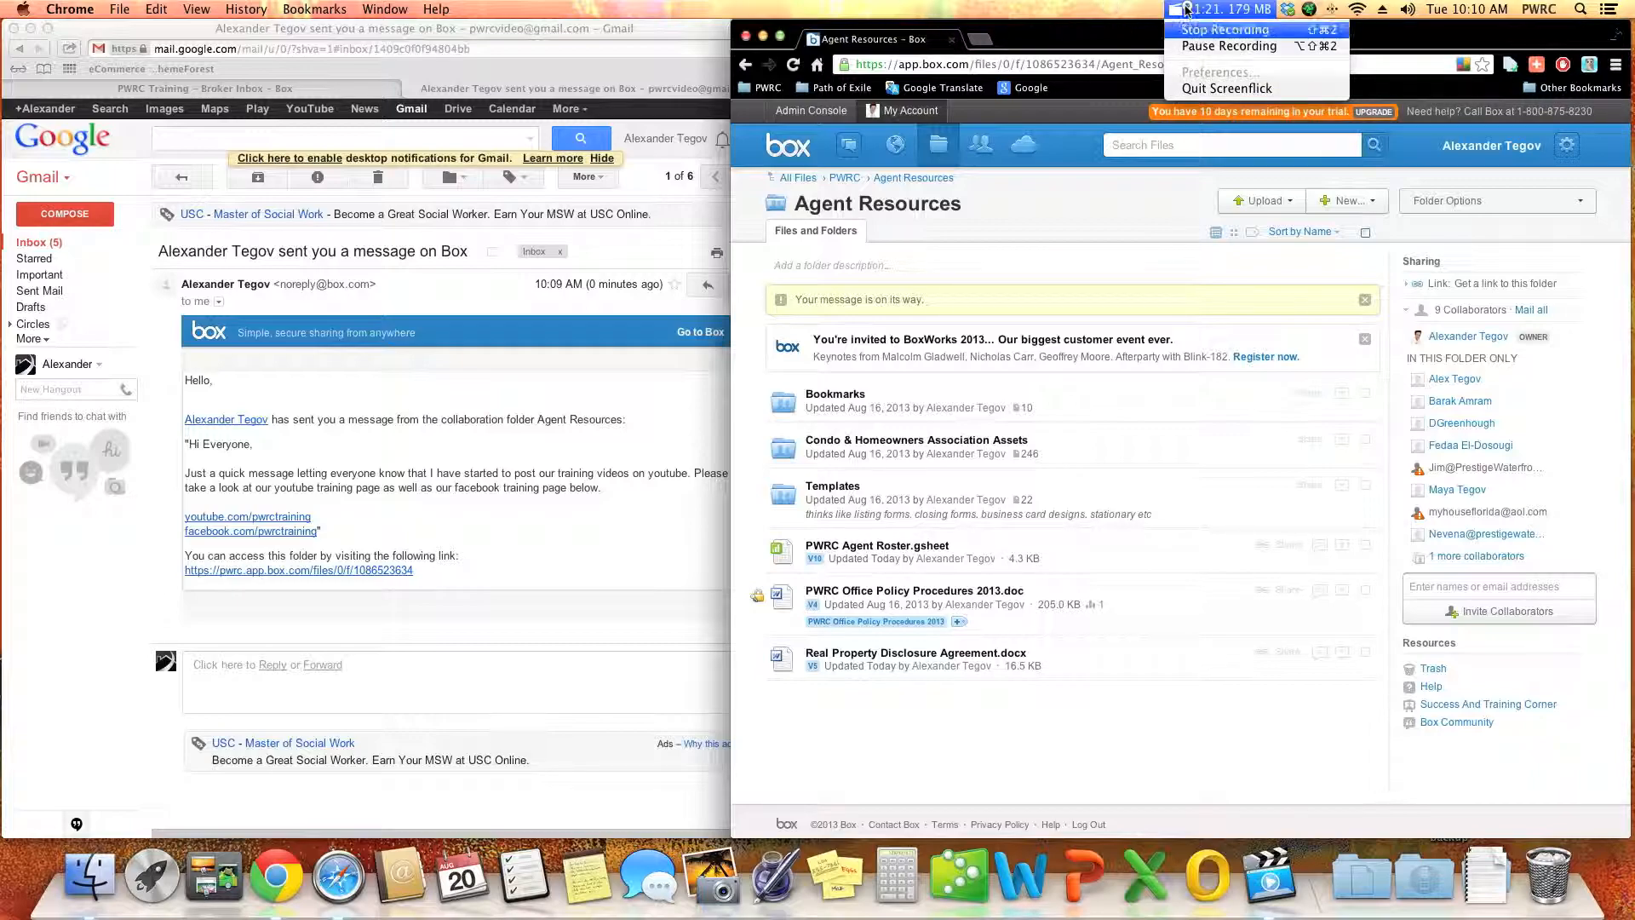